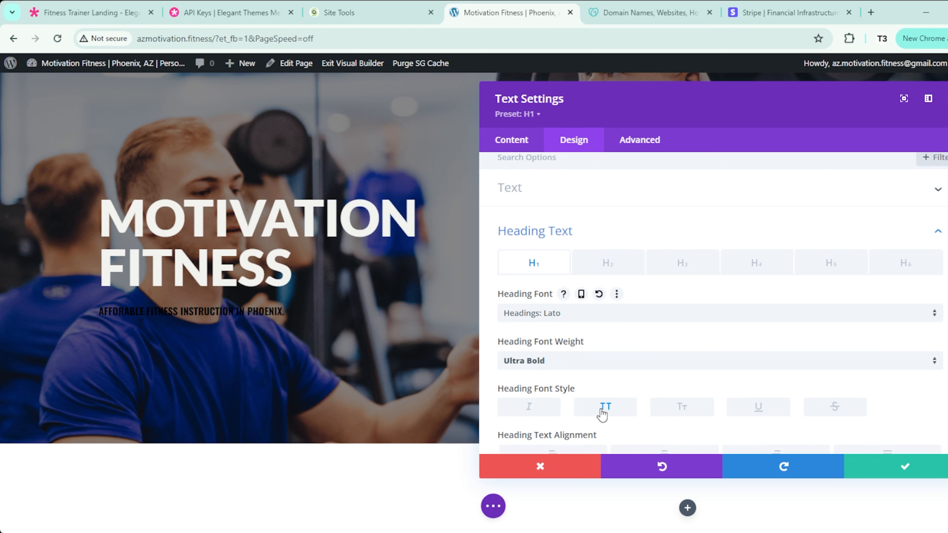
# Step: Keep the hero title uppercase and save it, then open the Heading 6 subtitle's settings
pyautogui.click(607, 412)
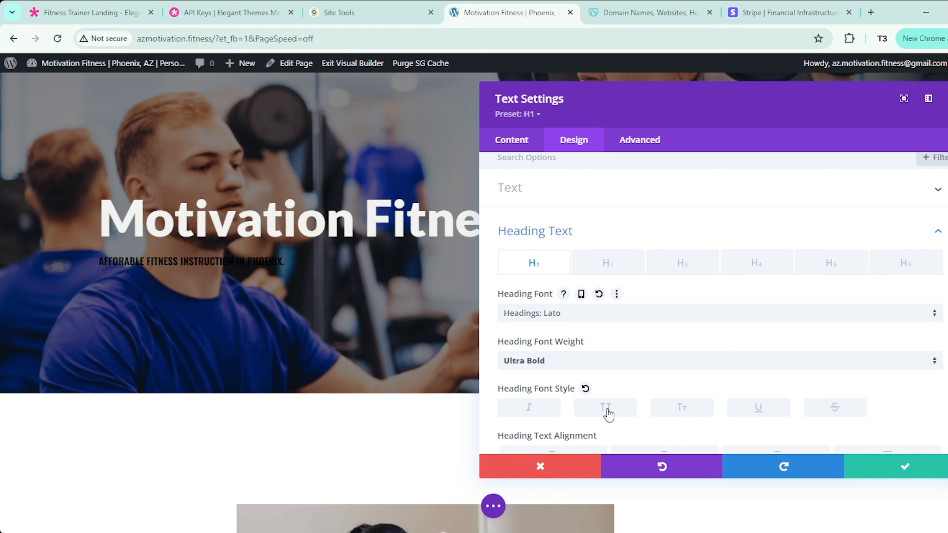
pyautogui.click(608, 410)
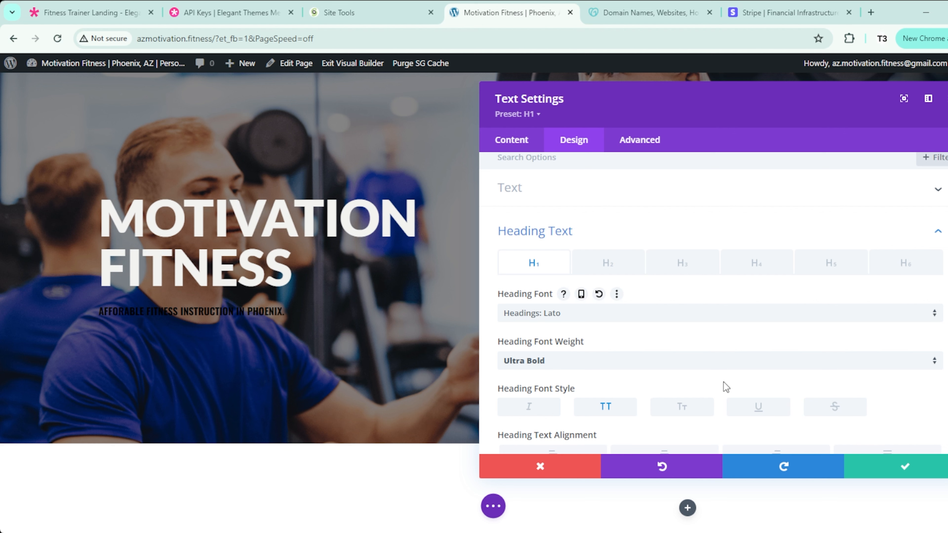
pyautogui.click(920, 474)
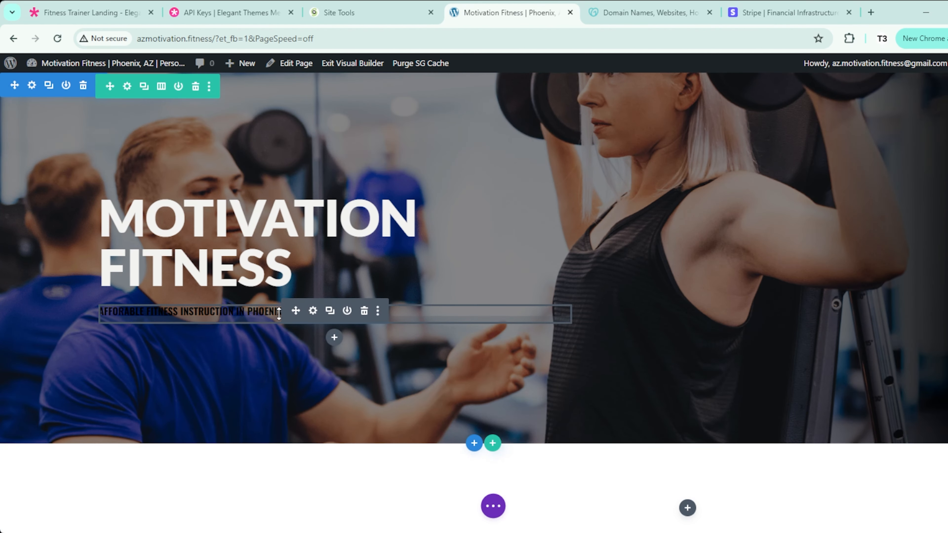
pyautogui.click(313, 318)
pyautogui.click(535, 351)
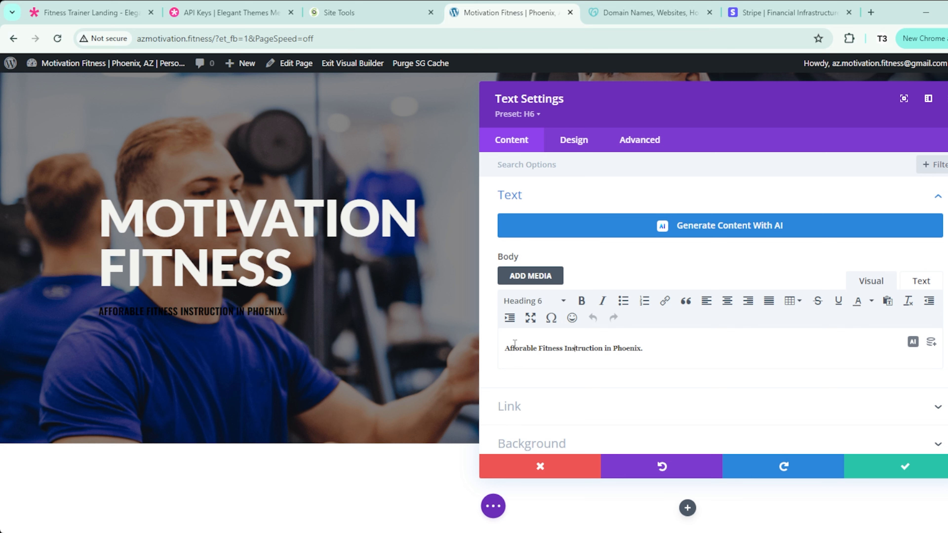
# Step: Style the subtitle's Heading 6 text in the Headings: Lato font, coloured red
pyautogui.click(593, 140)
pyautogui.click(599, 233)
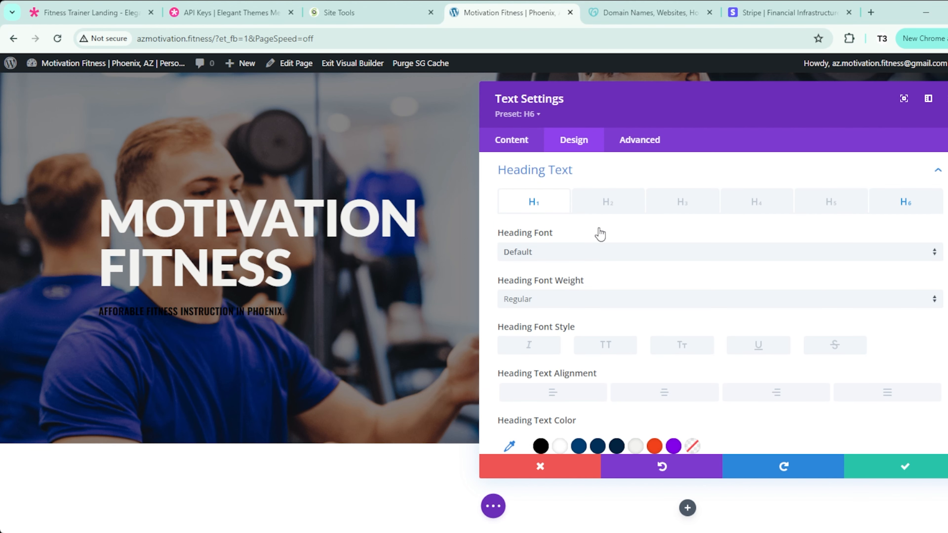
pyautogui.click(920, 209)
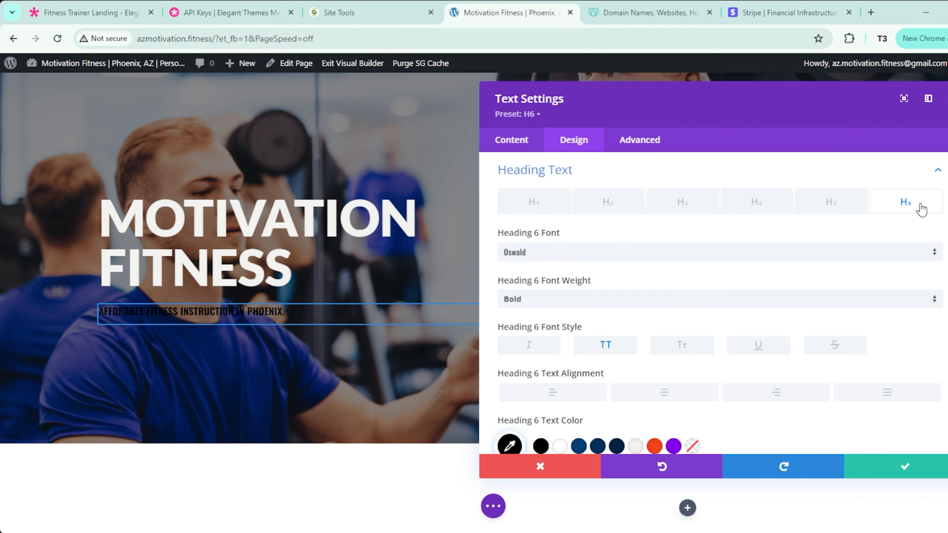
pyautogui.click(671, 252)
pyautogui.click(537, 314)
pyautogui.click(637, 448)
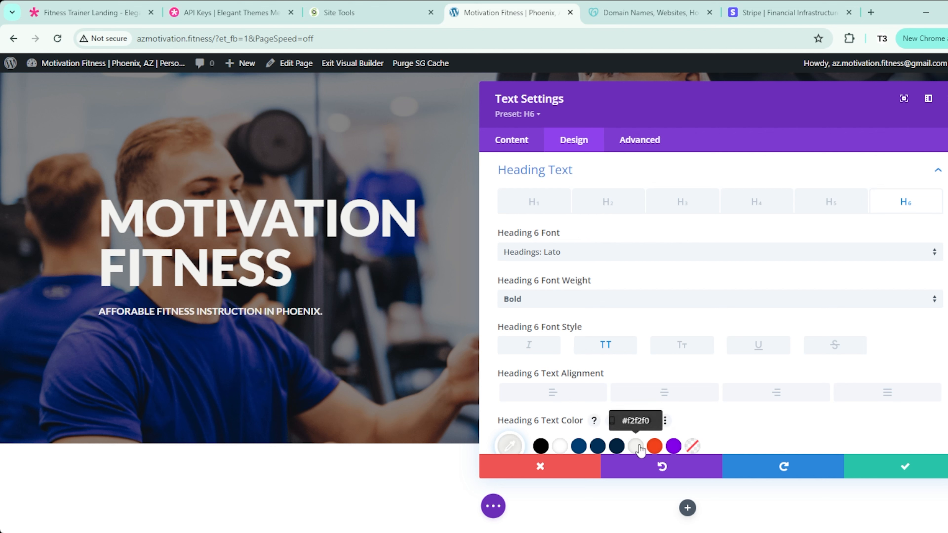
pyautogui.click(654, 446)
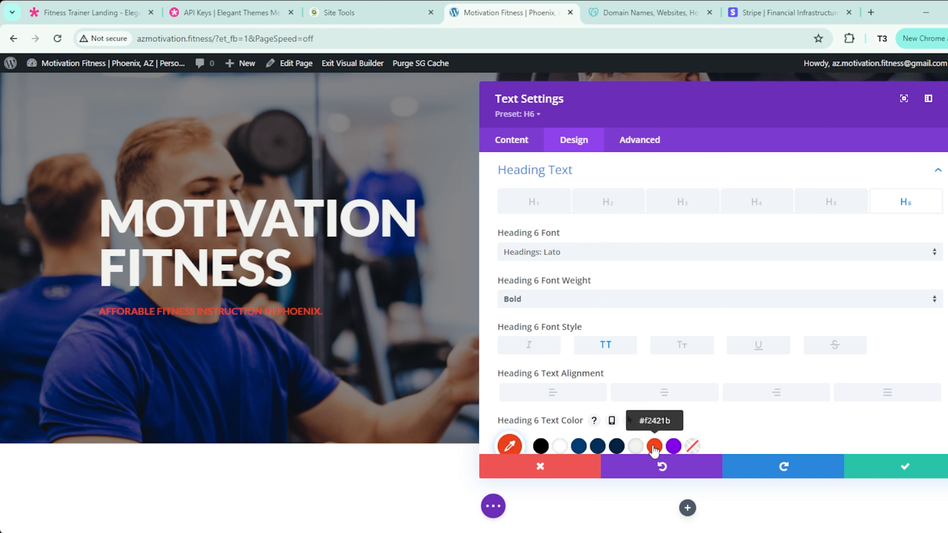
# Step: Lower the subtitle's line height to 0.3em and save the styling
pyautogui.scroll(-8, 858, 335)
pyautogui.click(937, 349)
pyautogui.click(936, 349)
pyautogui.click(936, 350)
pyautogui.click(937, 351)
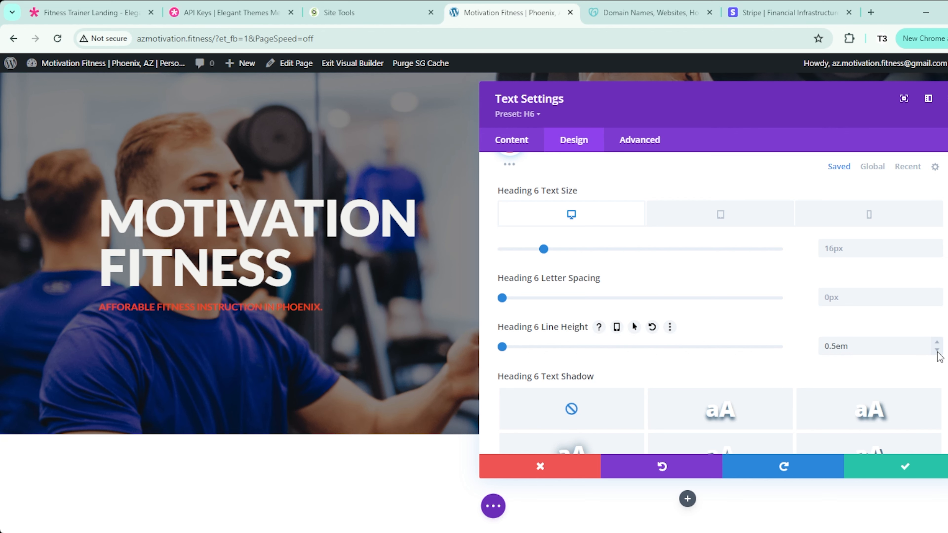
pyautogui.click(937, 350)
pyautogui.click(937, 350)
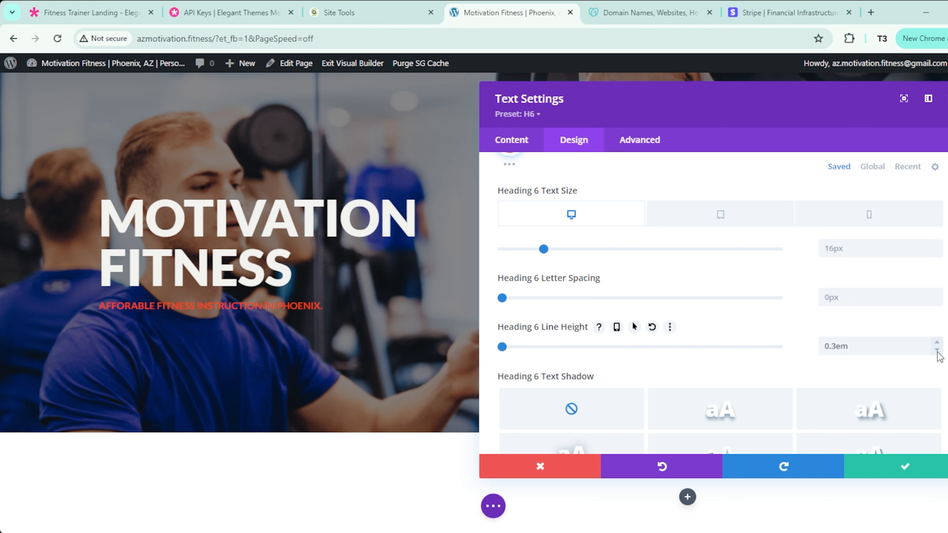
pyautogui.click(881, 465)
pyautogui.scroll(-5, 474, 186)
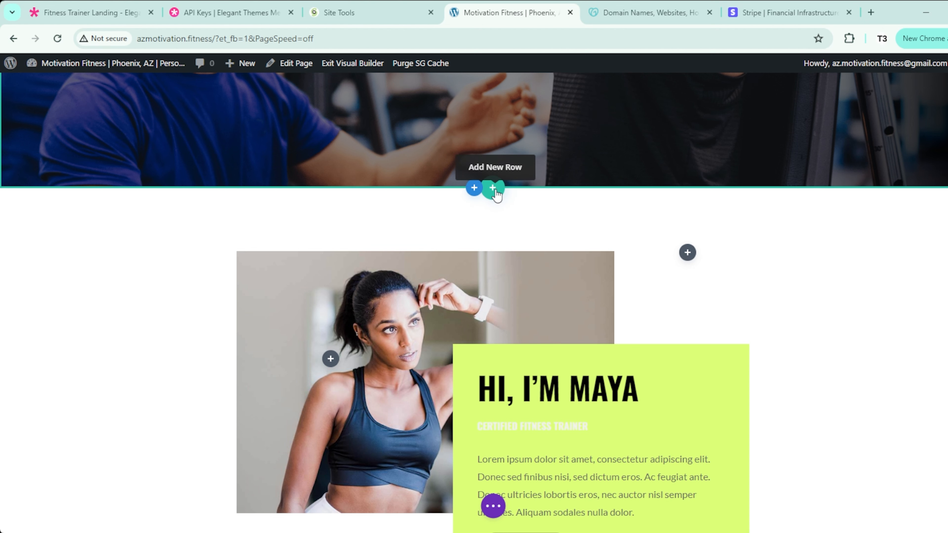
# Step: Switch the trainer section's row to the 3/4 + 1/4 column layout
pyautogui.scroll(-2, 496, 194)
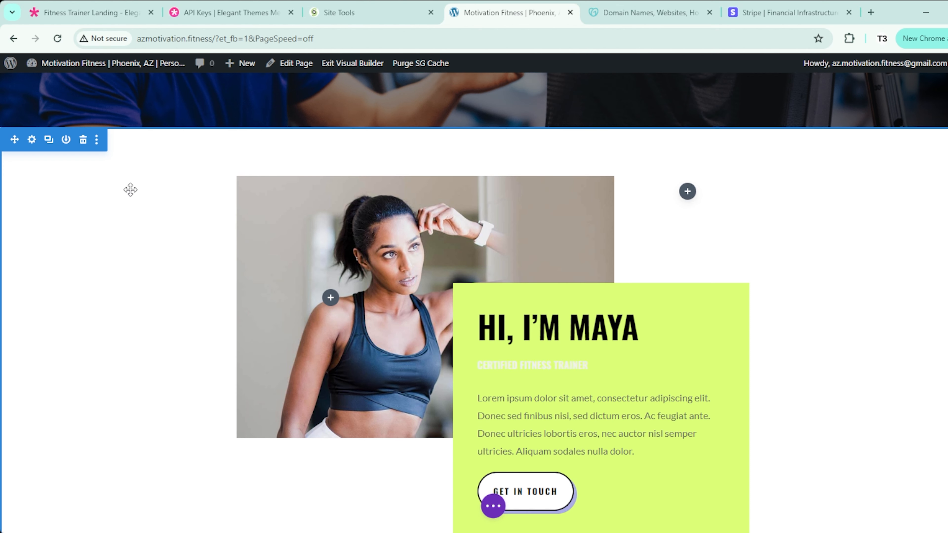
pyautogui.scroll(-2, 134, 188)
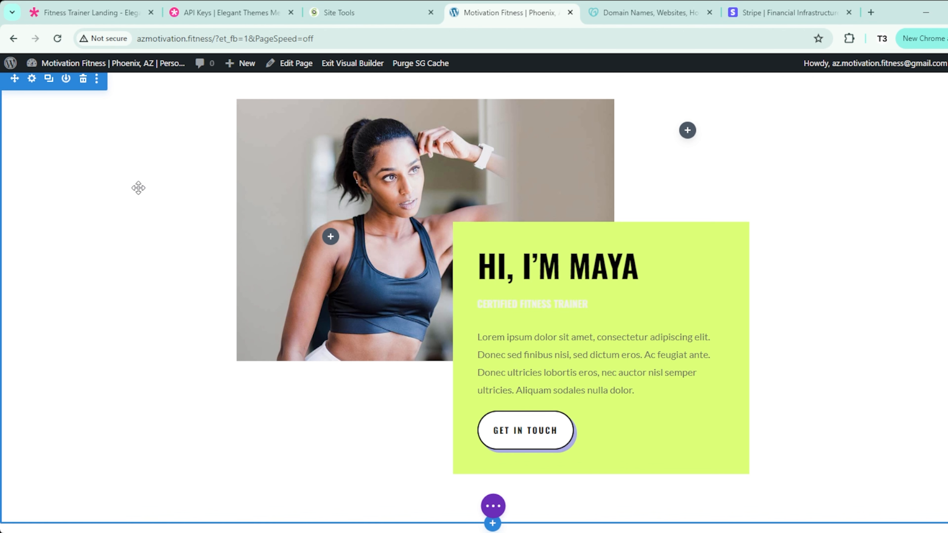
pyautogui.scroll(2, 298, 194)
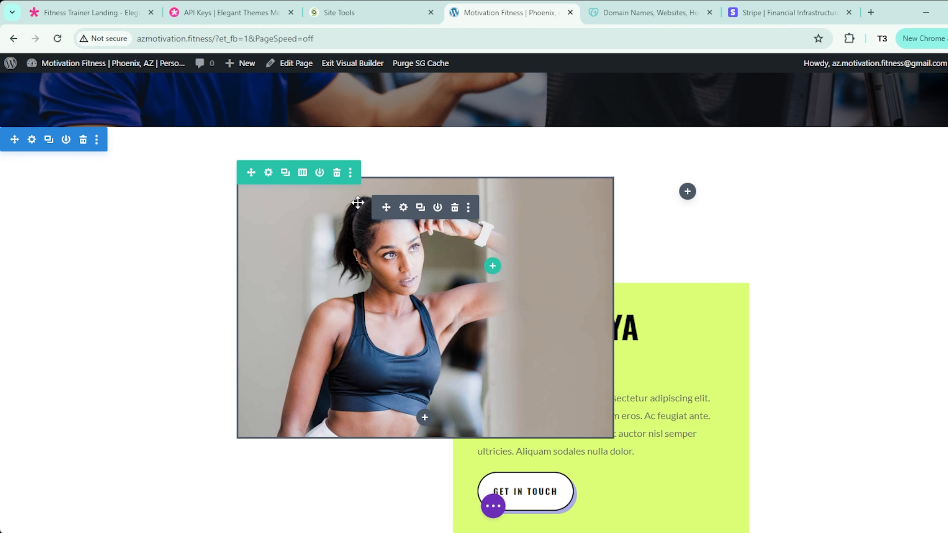
pyautogui.click(302, 174)
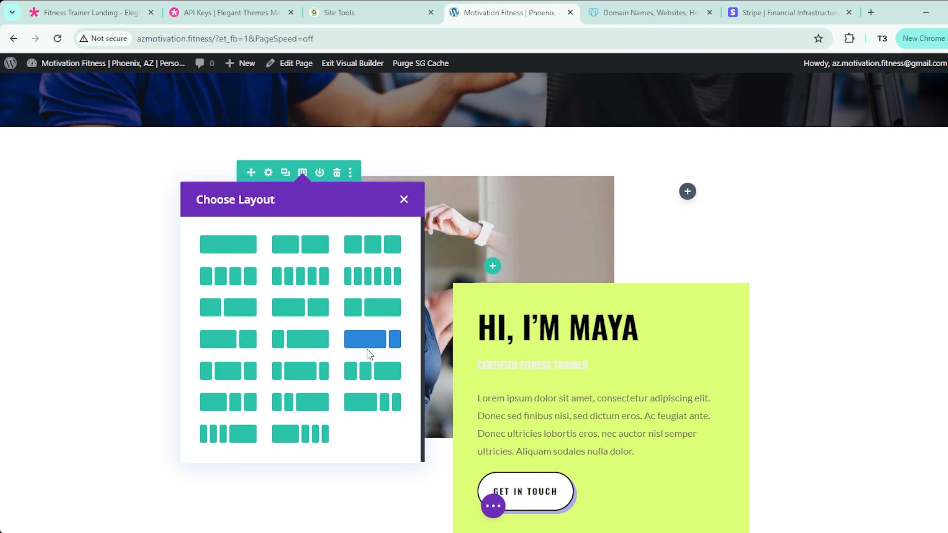
pyautogui.click(345, 337)
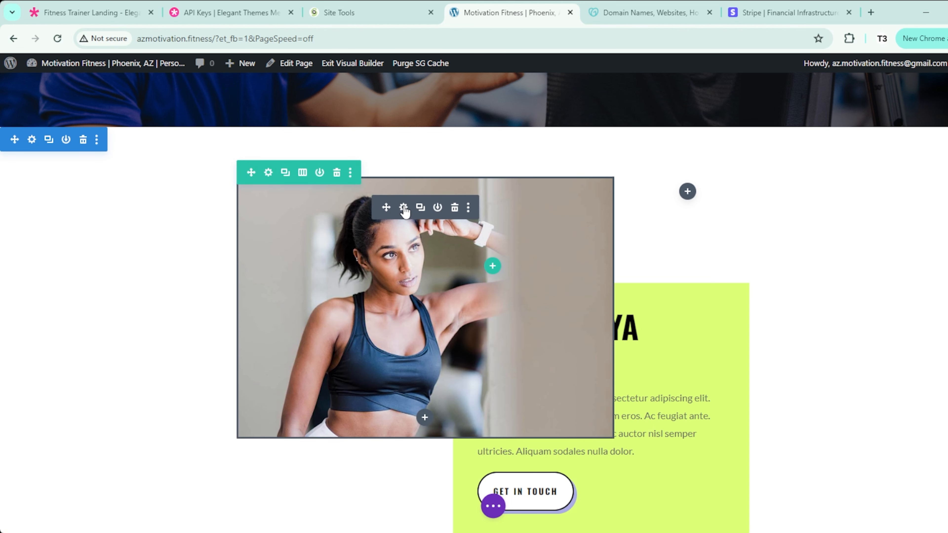
# Step: Replace the trainer photo with the suspension-strap coaching image from the Media Library
pyautogui.click(404, 209)
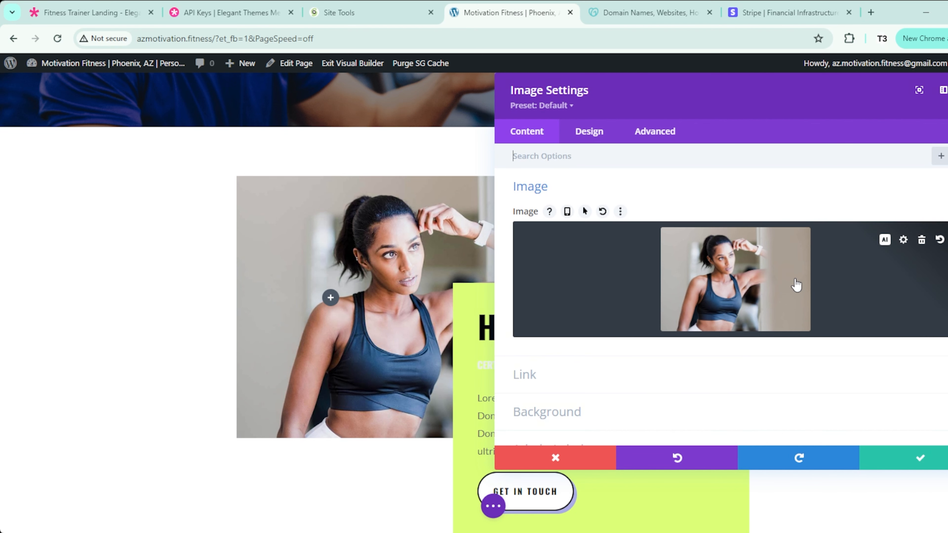
pyautogui.click(906, 242)
pyautogui.click(369, 216)
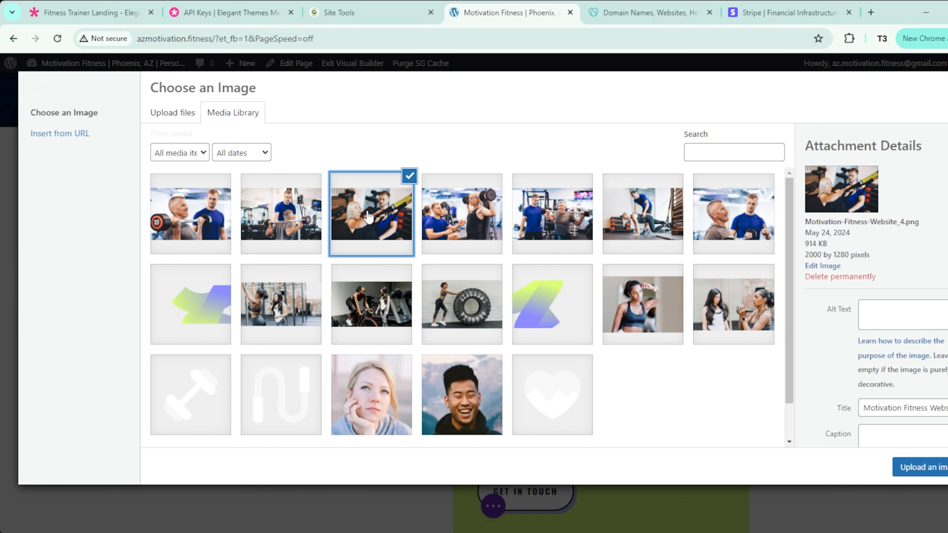
pyautogui.click(906, 466)
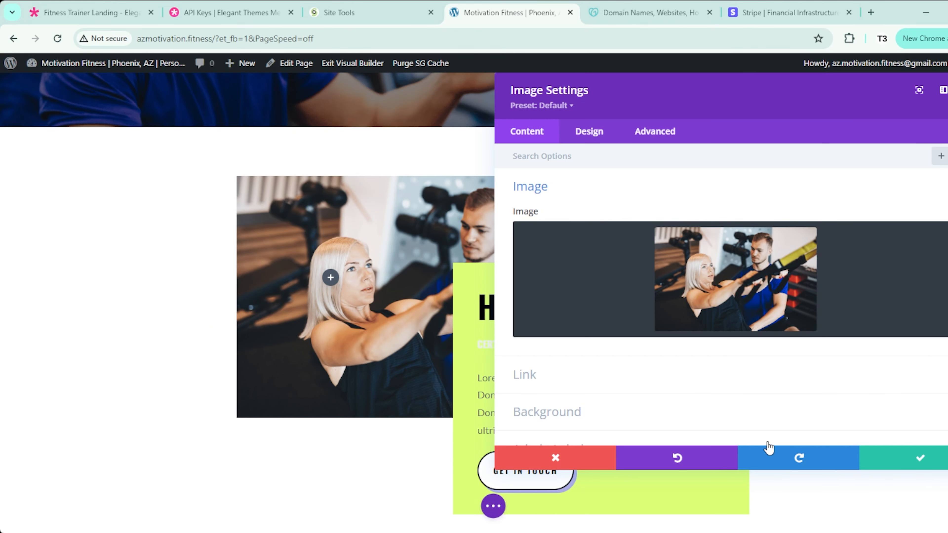
pyautogui.click(907, 469)
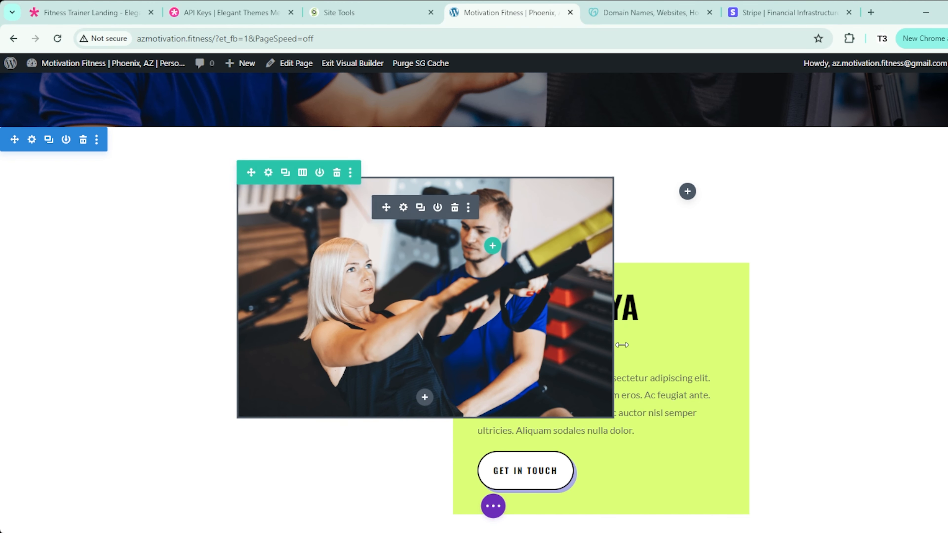
pyautogui.scroll(-2, 700, 286)
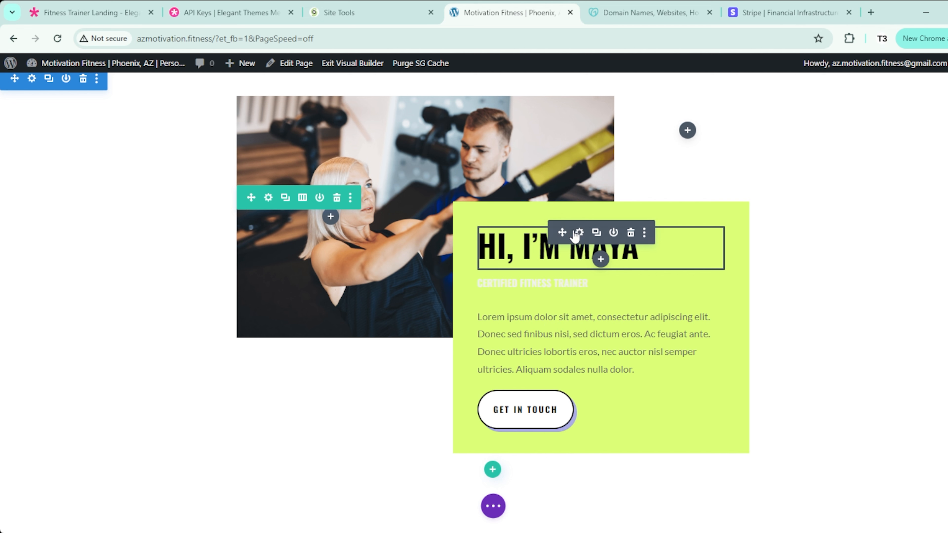
# Step: Change the trainer heading to show only the new trainer's full name, without the greeting, and save
pyautogui.click(579, 235)
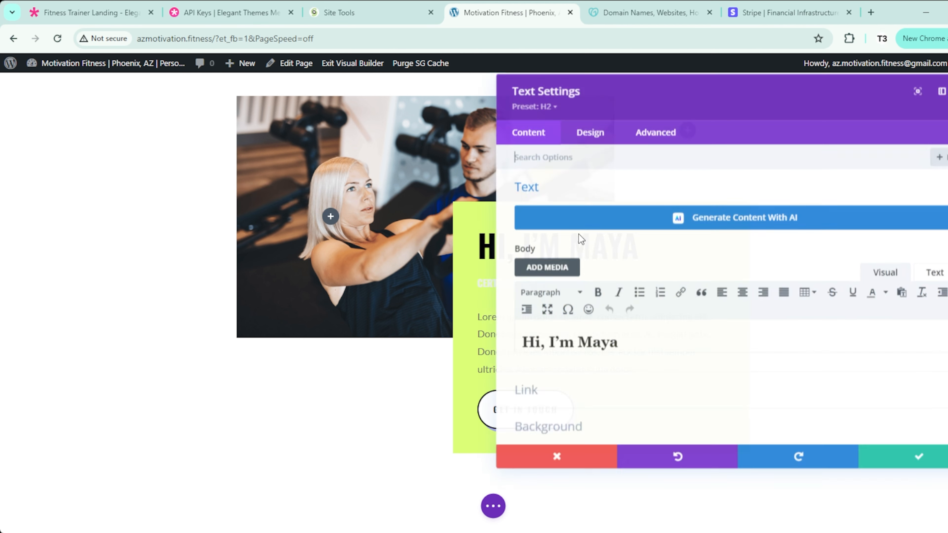
pyautogui.moveTo(619, 341); pyautogui.dragTo(582, 338)
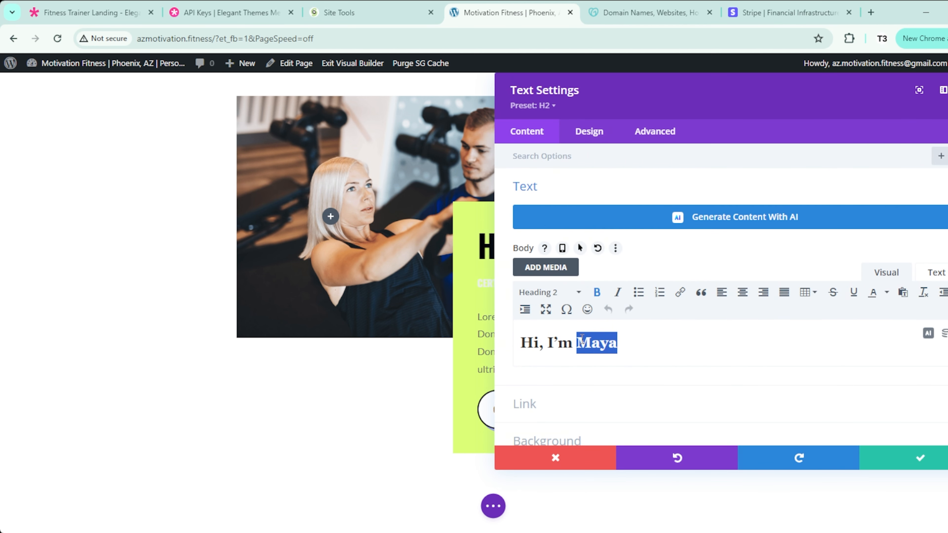
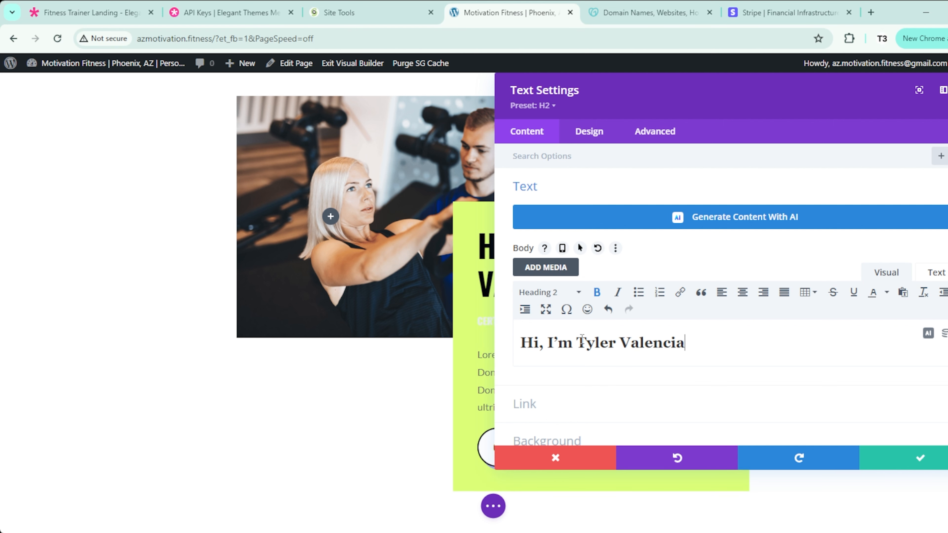
pyautogui.moveTo(734, 102); pyautogui.dragTo(310, 119)
pyautogui.moveTo(555, 487); pyautogui.dragTo(460, 480)
pyautogui.click(123, 361)
pyautogui.press('BackSpace')
pyautogui.press('BackSpace')
pyautogui.press('BackSpace')
pyautogui.press('BackSpace')
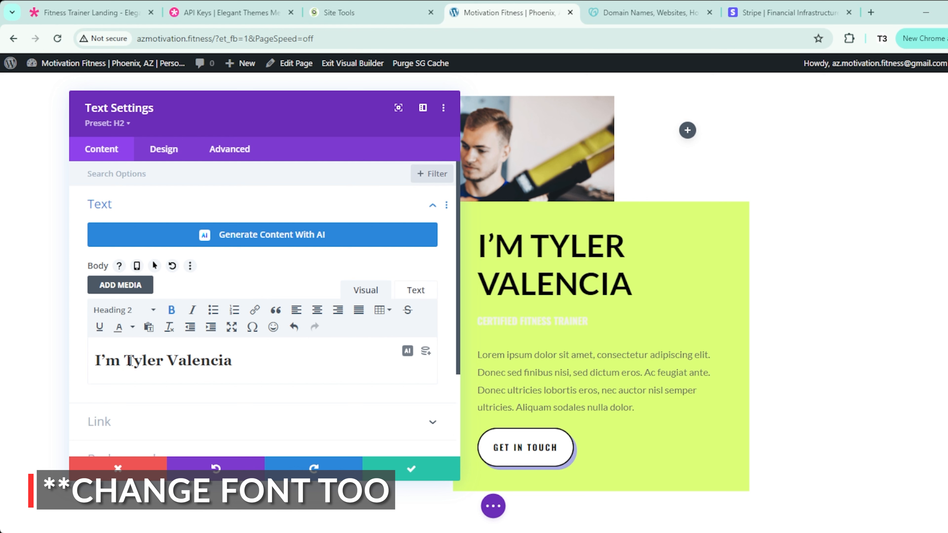
pyautogui.press('BackSpace')
pyautogui.press('BackSpace')
pyautogui.press('BackSpace')
pyautogui.press('BackSpace')
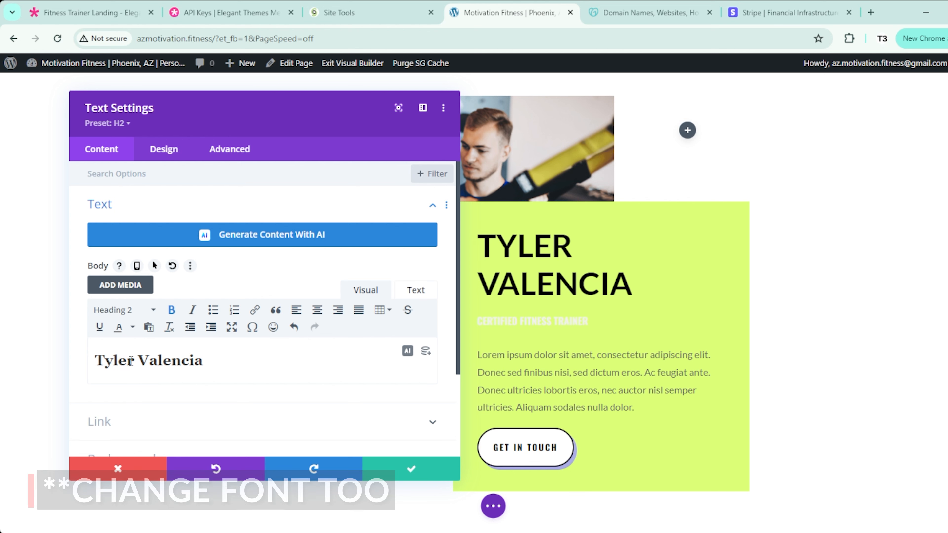
pyautogui.click(216, 361)
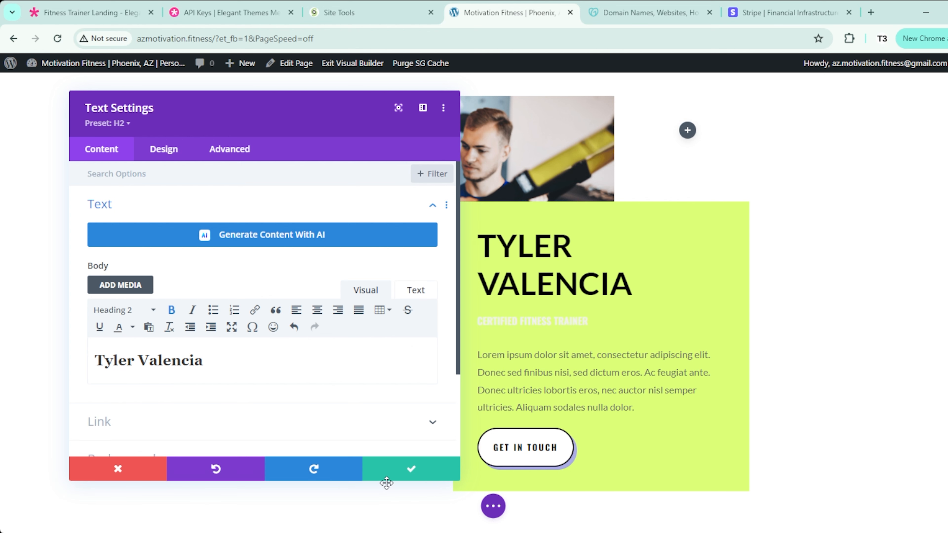
pyautogui.click(401, 476)
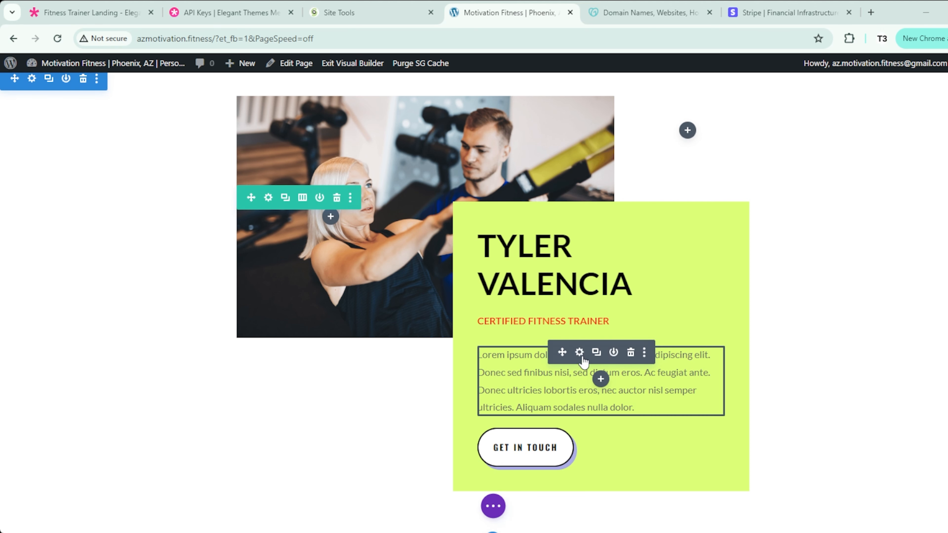
# Step: Paste the trainer bio over the card's placeholder body text and save it
pyautogui.click(581, 353)
pyautogui.hotkey('ctrl', 'a')
pyautogui.write("From 2012 to 2016, I ran and operated my own fitness boot camp company in Long Beach, California, which won Best Bootcamp two years in a row (2014-2015) and Best Personal Trainers three years in a row (2013-2015). I have a bachelor's and master's in exercise science and am working on completing my doctorate in health & human performance.")
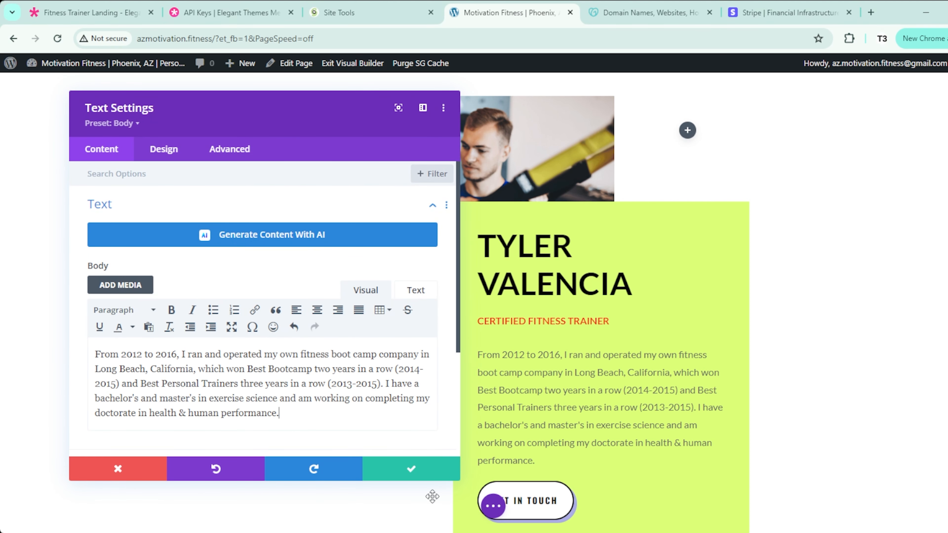
pyautogui.click(453, 471)
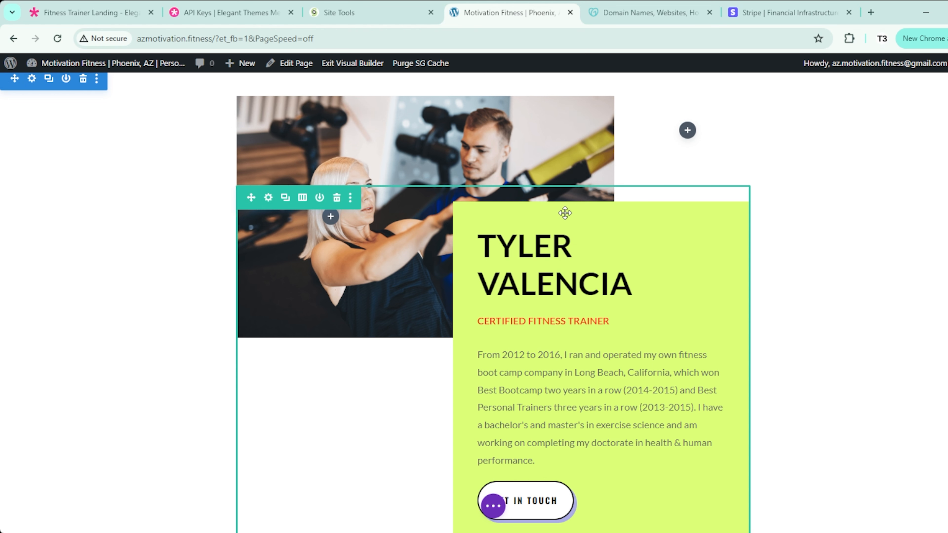
# Step: After trying several swatches, give the trainer text column a dark navy background and save
pyautogui.click(268, 197)
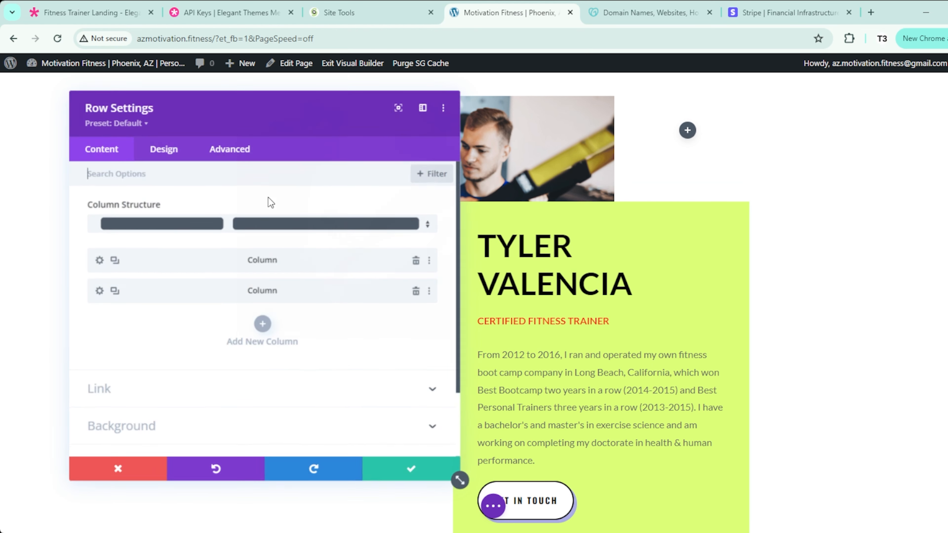
pyautogui.click(99, 291)
pyautogui.click(153, 347)
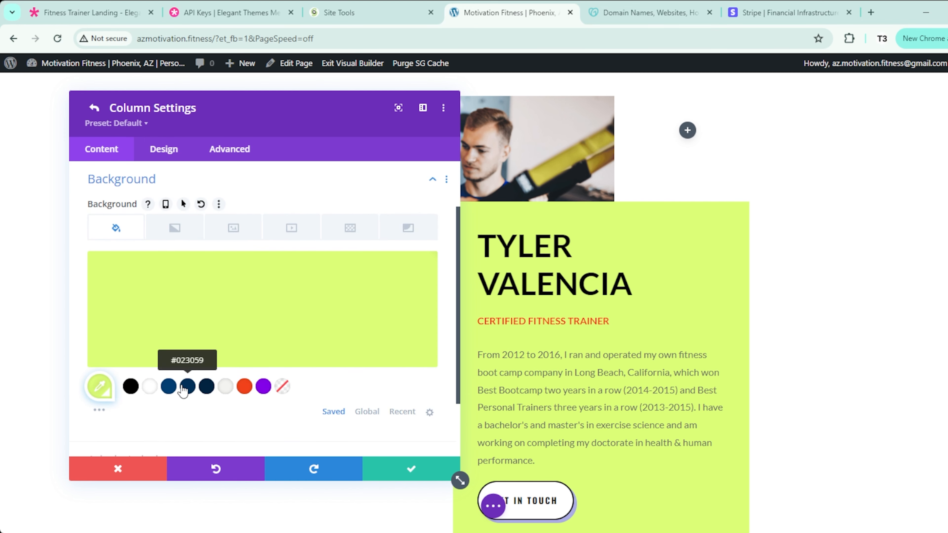
pyautogui.click(168, 386)
pyautogui.click(206, 387)
pyautogui.click(225, 386)
pyautogui.click(245, 388)
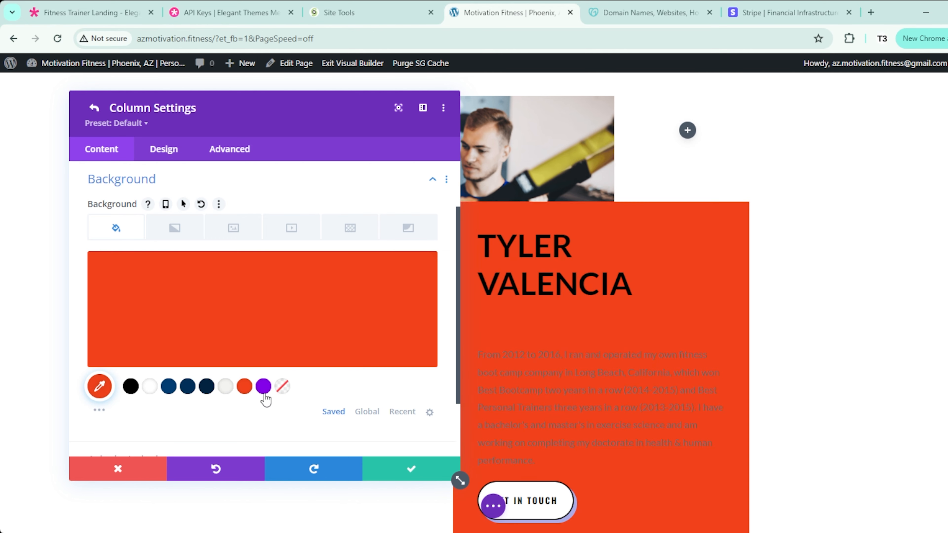
pyautogui.click(263, 386)
pyautogui.click(245, 388)
pyautogui.click(225, 387)
pyautogui.click(206, 386)
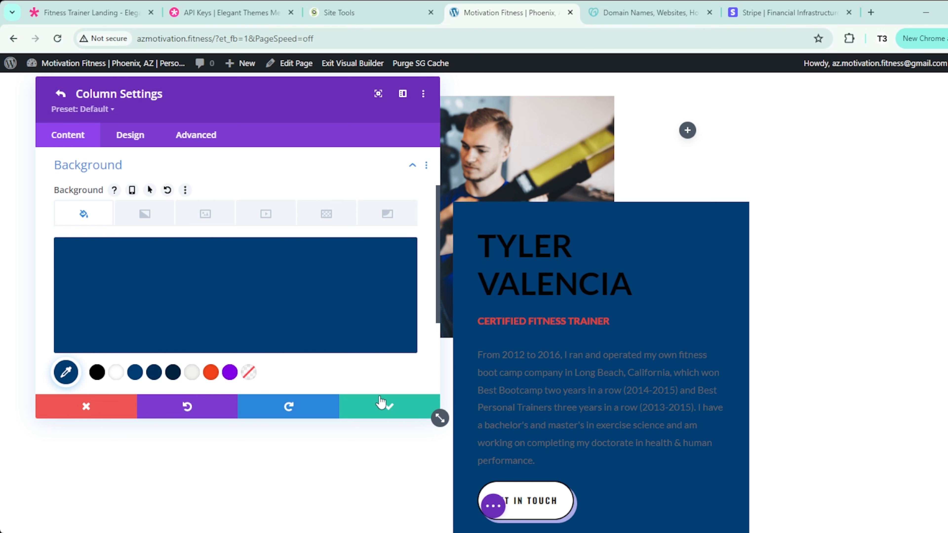
pyautogui.click(386, 409)
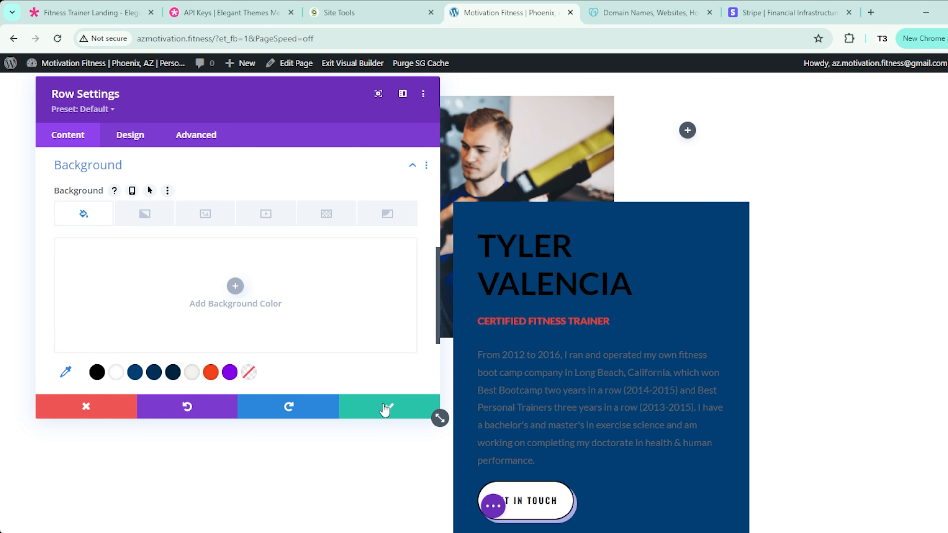
pyautogui.click(386, 410)
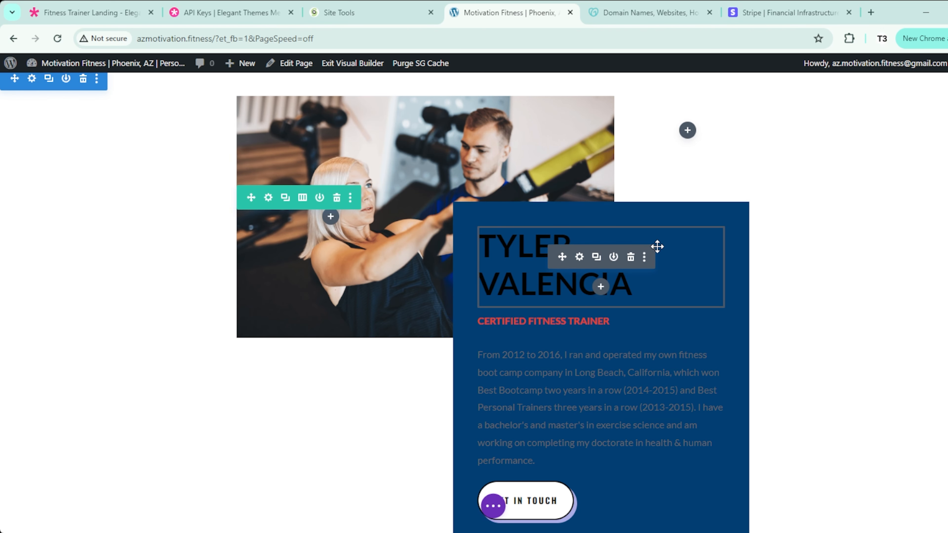
# Step: Set the trainer heading and bio paragraph text colour to light #f2f2f0
pyautogui.click(579, 257)
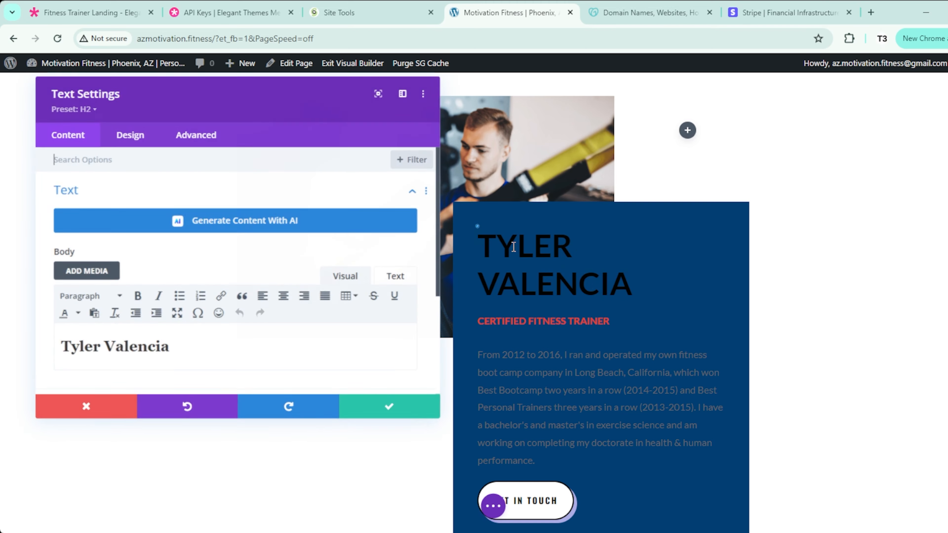
pyautogui.click(130, 135)
pyautogui.click(91, 165)
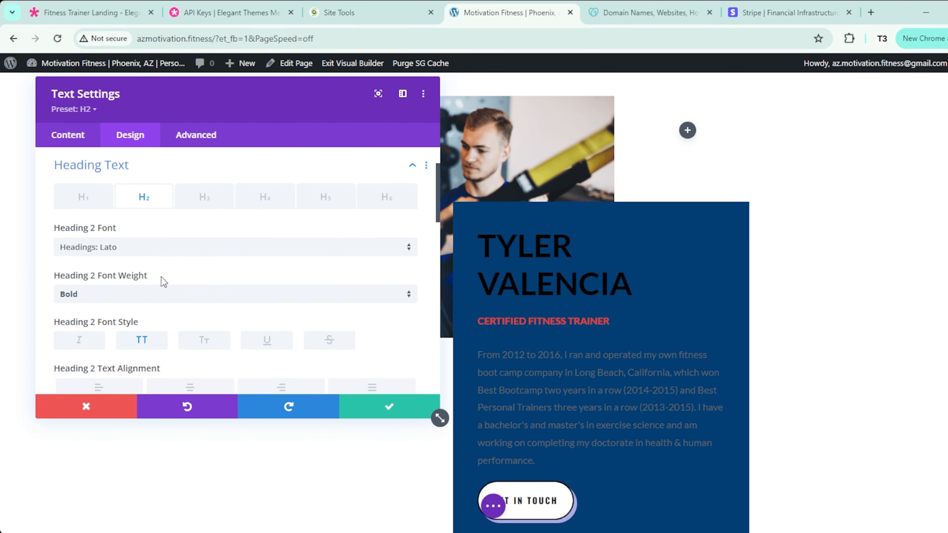
pyautogui.scroll(-5, 161, 279)
pyautogui.click(197, 262)
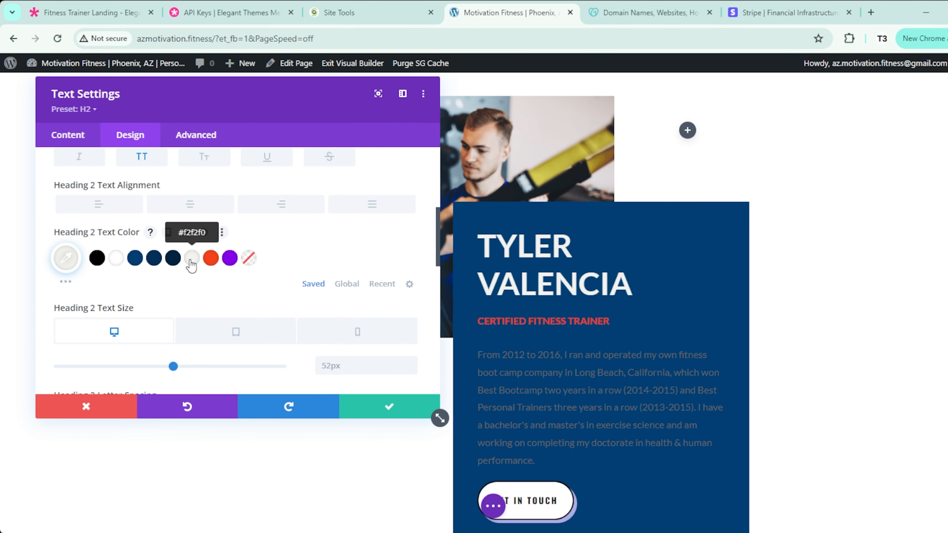
pyautogui.click(362, 408)
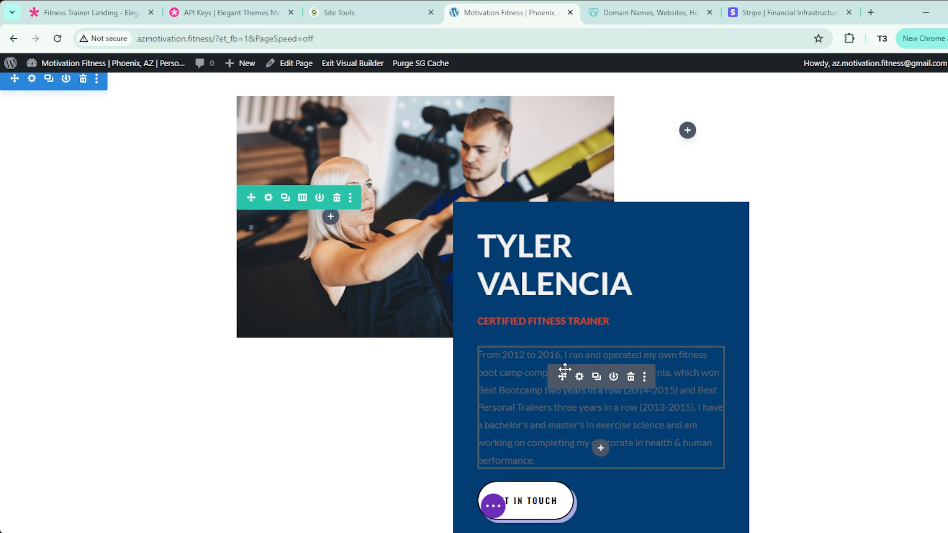
pyautogui.click(579, 377)
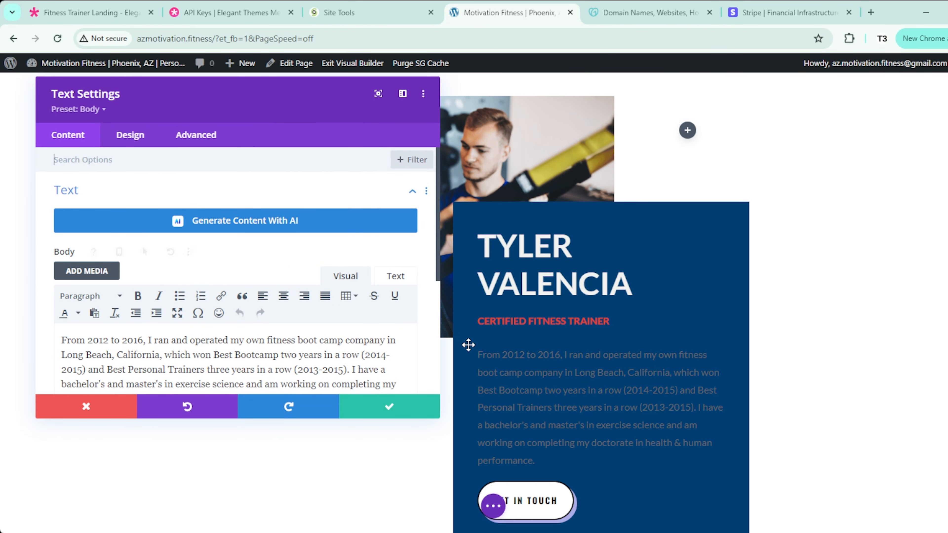
pyautogui.click(476, 345)
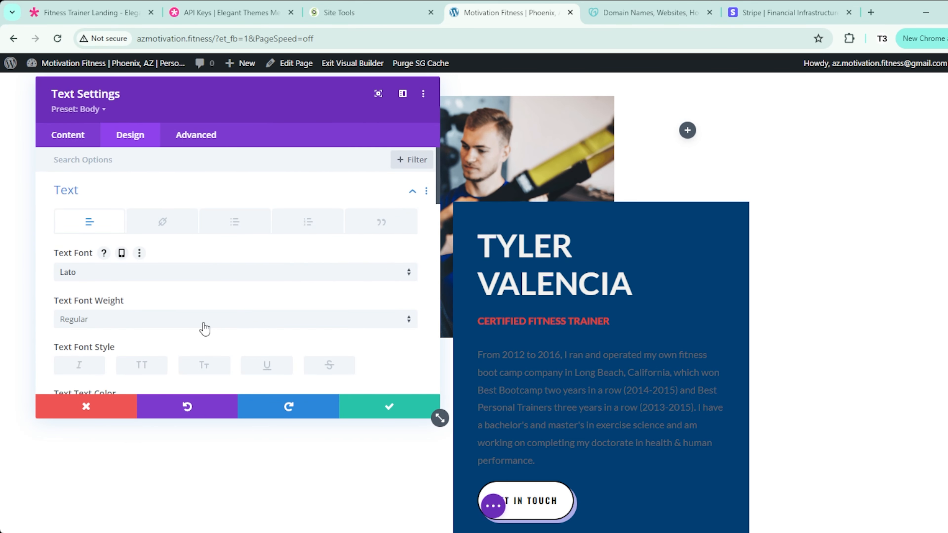
pyautogui.scroll(-3, 204, 328)
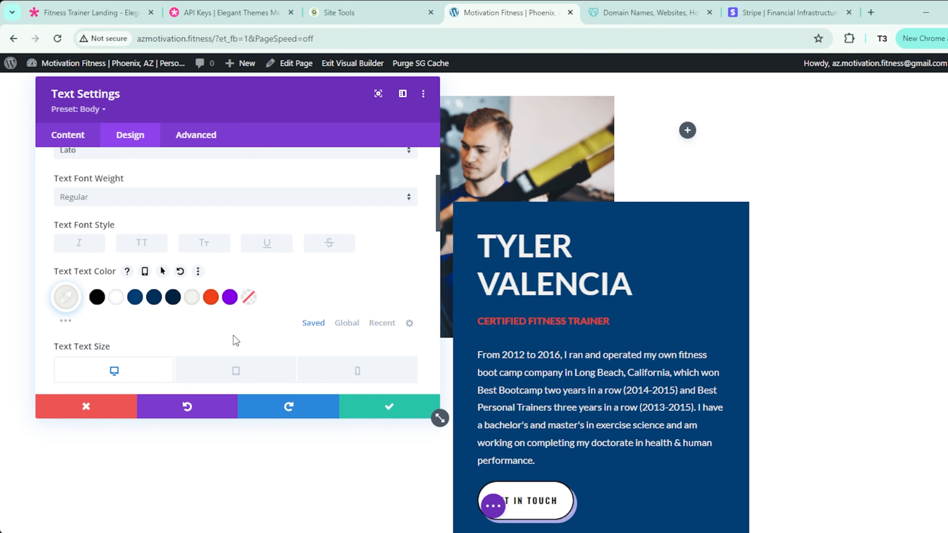
pyautogui.click(388, 407)
# Step: Delete the Get In Touch button and shrink the space below the CERTIFIED FITNESS TRAINER subtitle
pyautogui.scroll(-3, 598, 332)
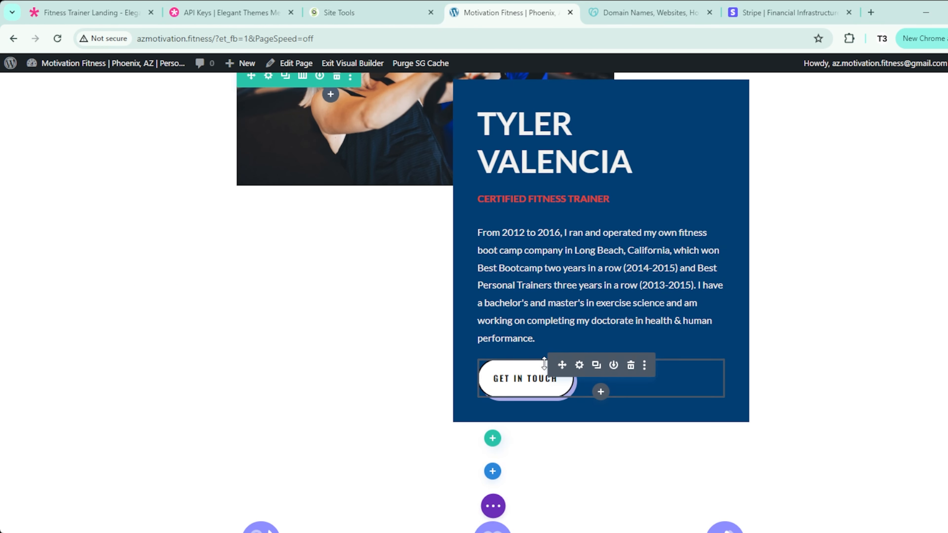
pyautogui.click(630, 365)
pyautogui.scroll(3, 372, 380)
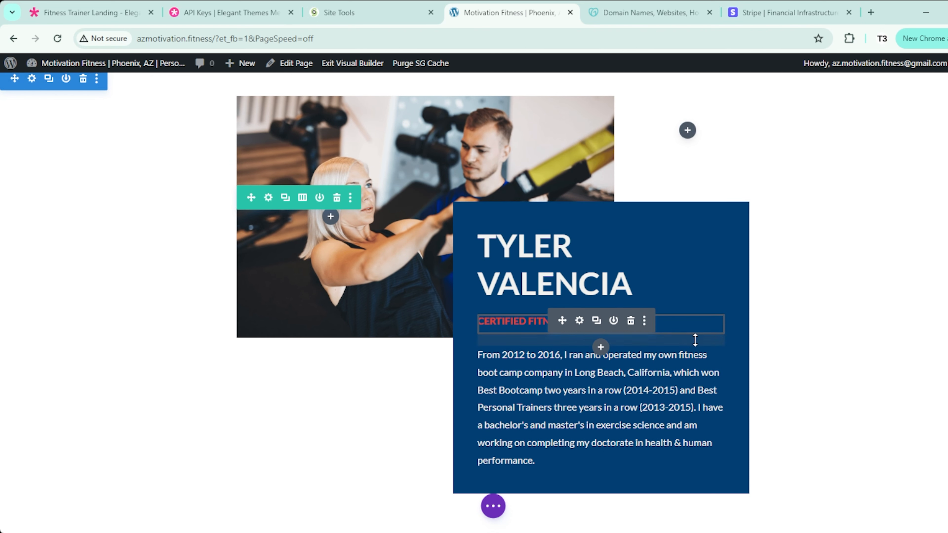
pyautogui.moveTo(695, 339); pyautogui.dragTo(694, 306)
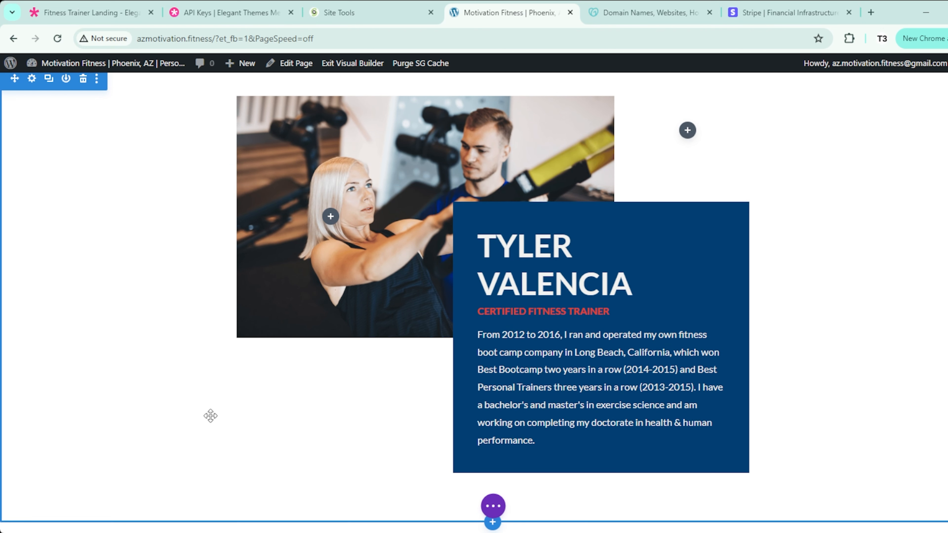
# Step: Bring up the page-wide builder options, then open the Exercise Programs blurb's settings
pyautogui.click(492, 506)
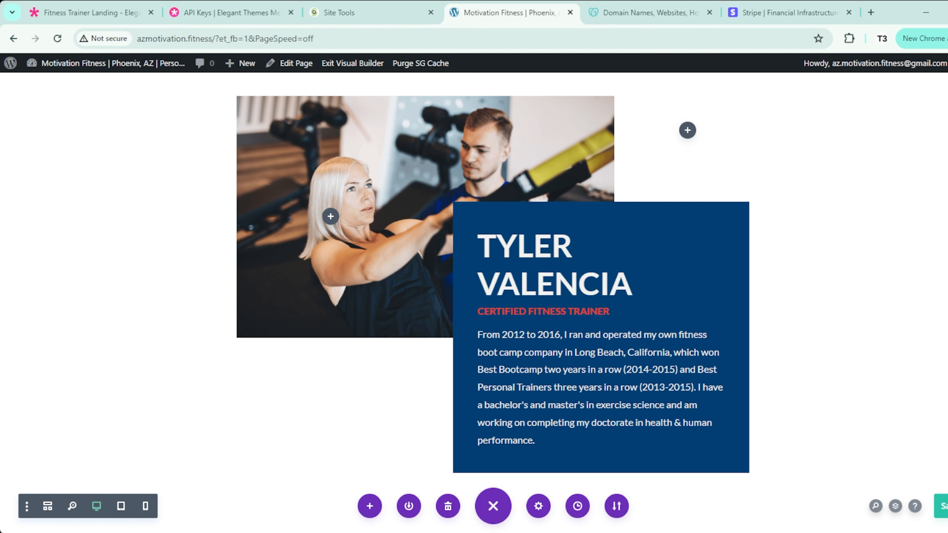
pyautogui.scroll(-5, 178, 363)
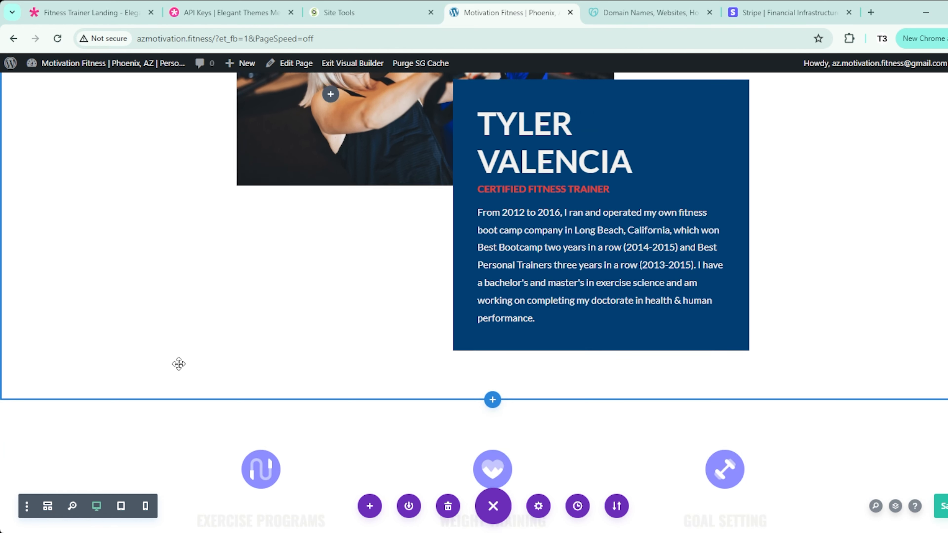
pyautogui.scroll(-6, 178, 363)
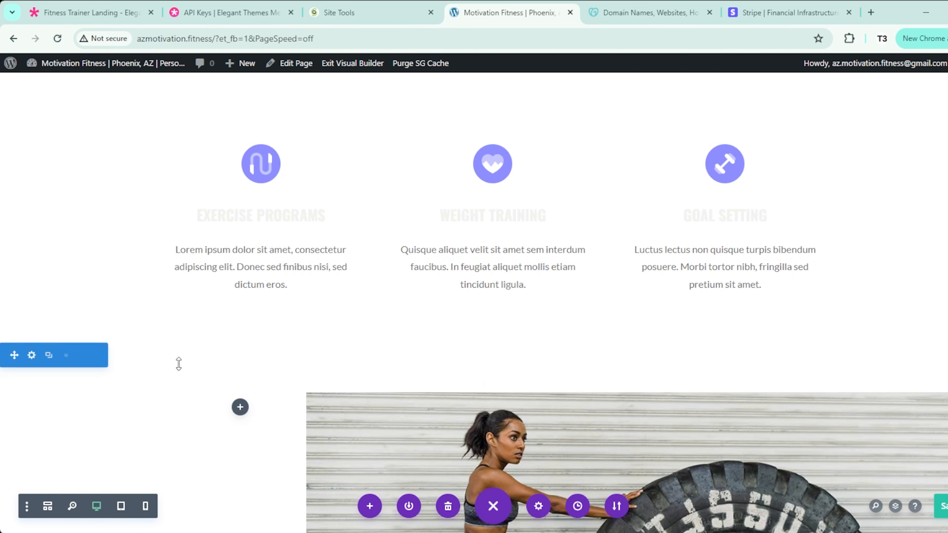
pyautogui.scroll(2, 178, 364)
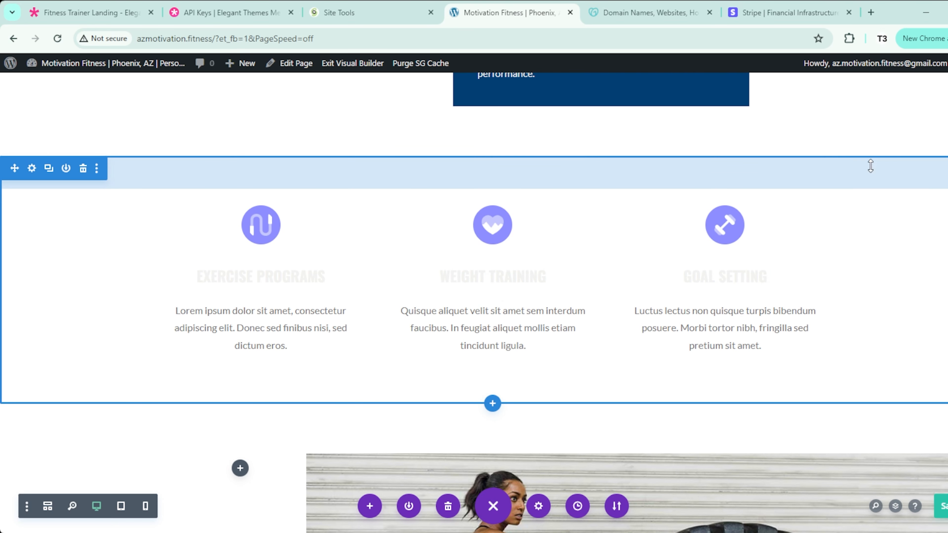
pyautogui.click(240, 205)
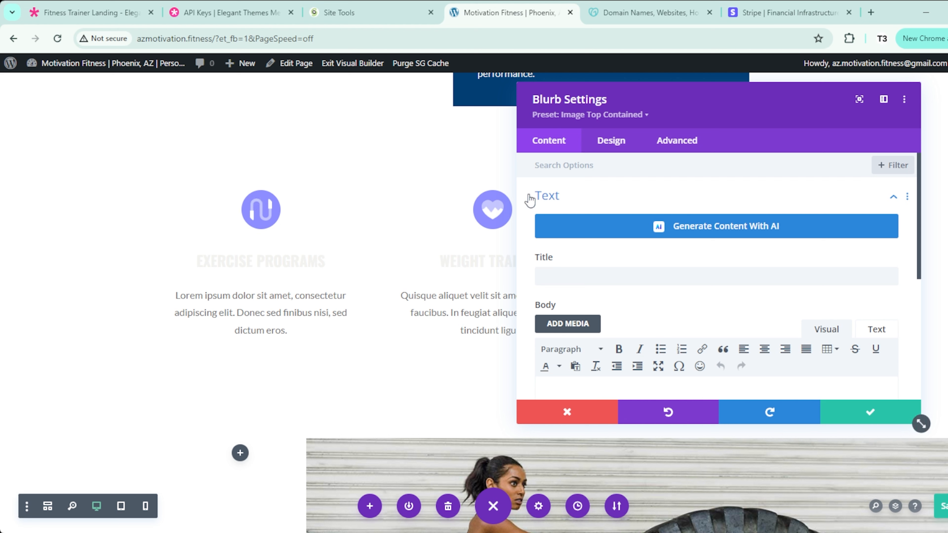
# Step: Give the Exercise Programs blurb a dark blue icon background and the dumbbell image
pyautogui.click(610, 141)
pyautogui.click(571, 195)
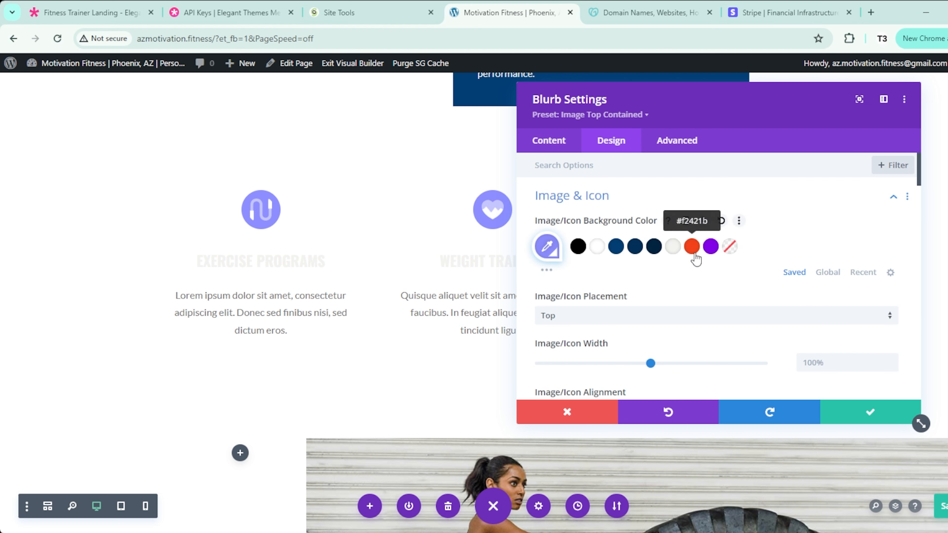
pyautogui.click(616, 246)
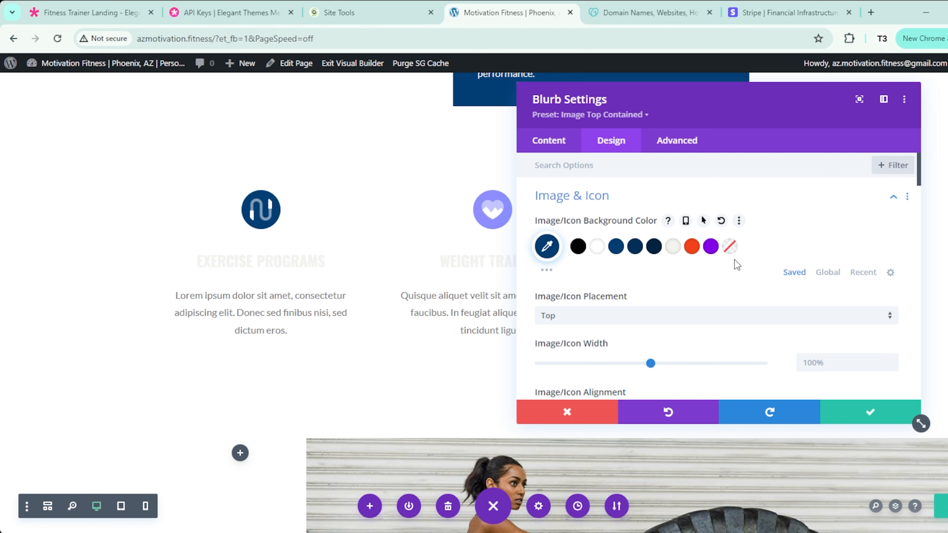
pyautogui.click(555, 149)
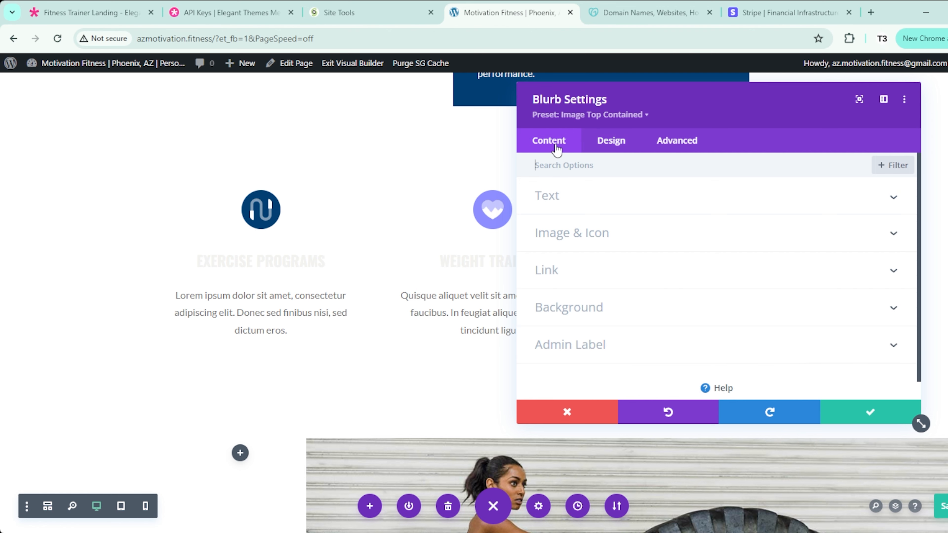
pyautogui.click(640, 239)
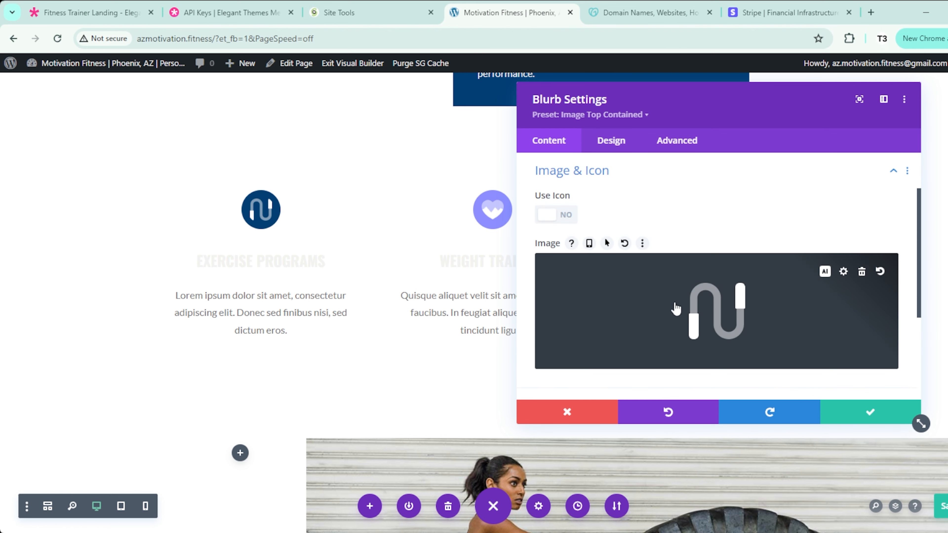
pyautogui.click(844, 272)
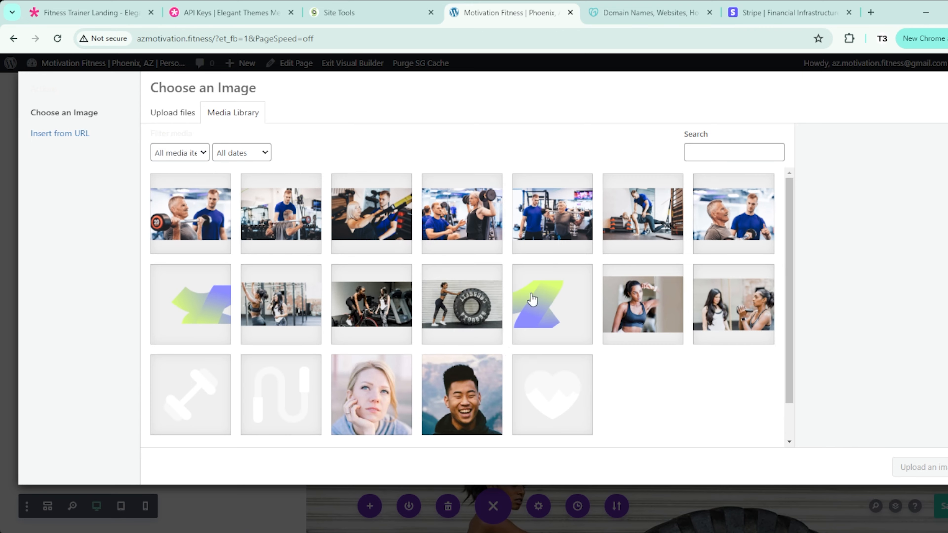
pyautogui.scroll(-2, 519, 372)
pyautogui.click(217, 378)
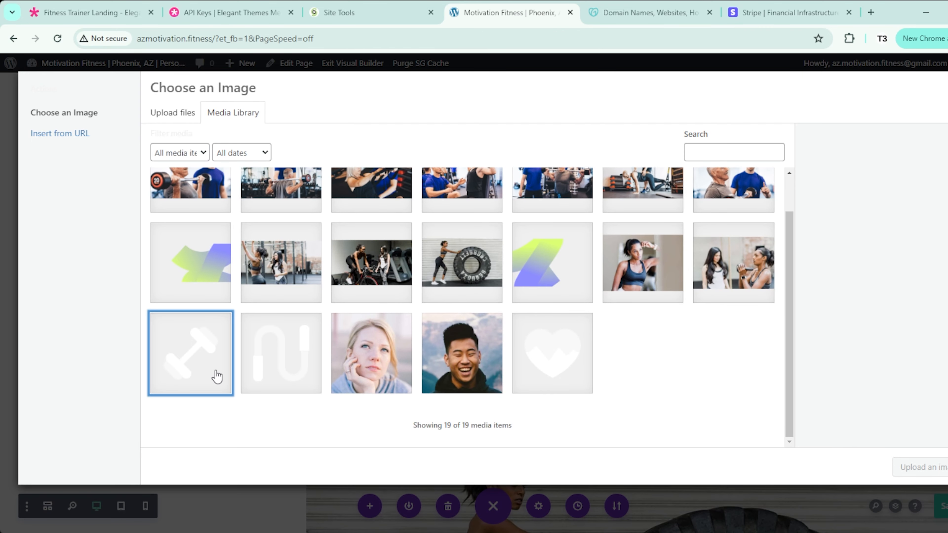
pyautogui.click(920, 467)
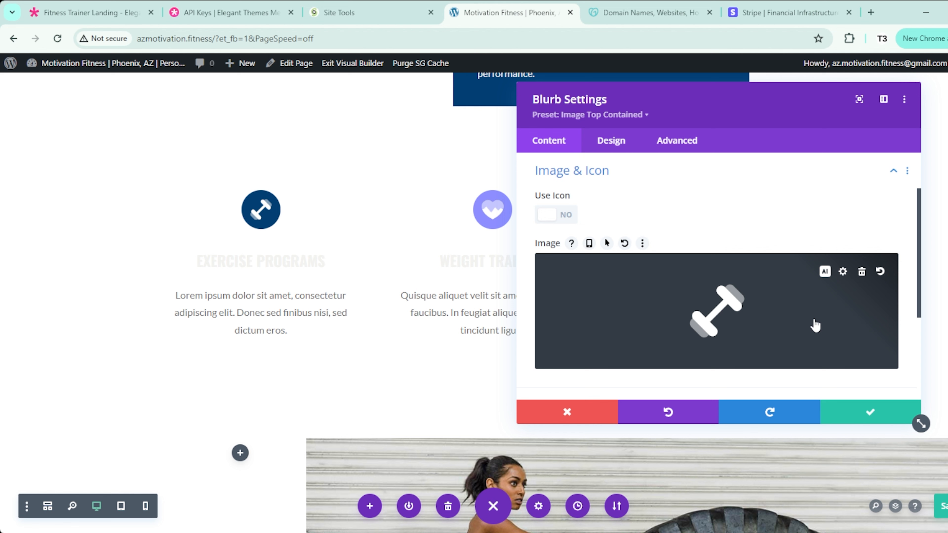
# Step: Try a filled circle-up icon, revert to the dumbbell image, and save the blurb
pyautogui.click(566, 218)
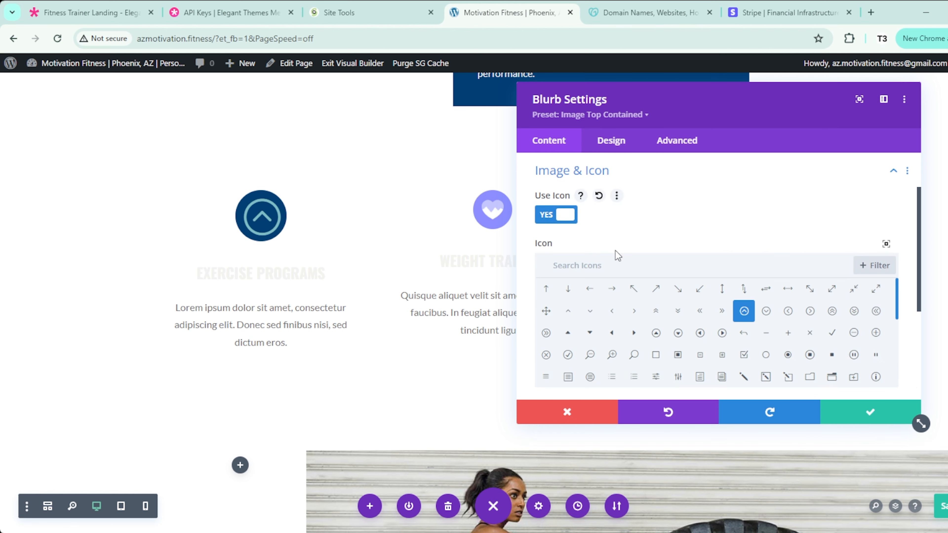
pyautogui.scroll(-6, 743, 336)
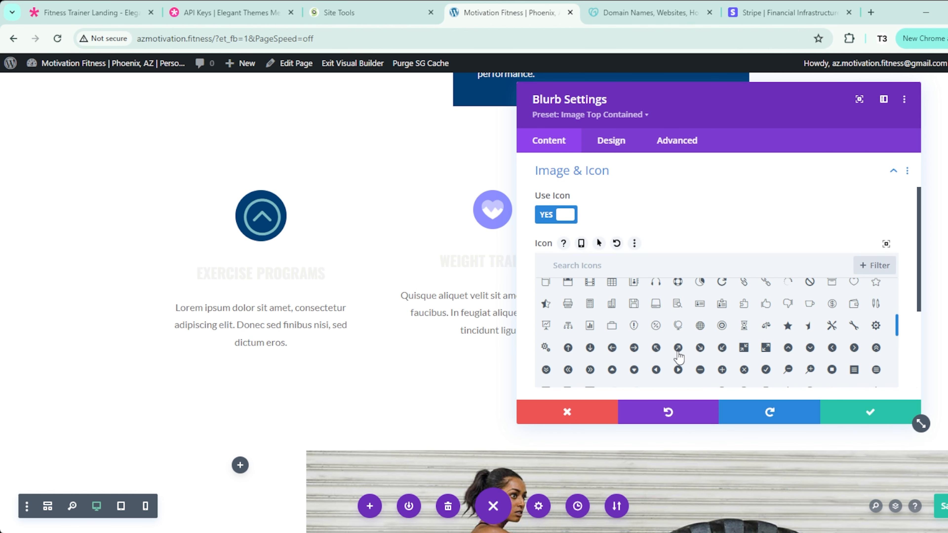
pyautogui.click(789, 349)
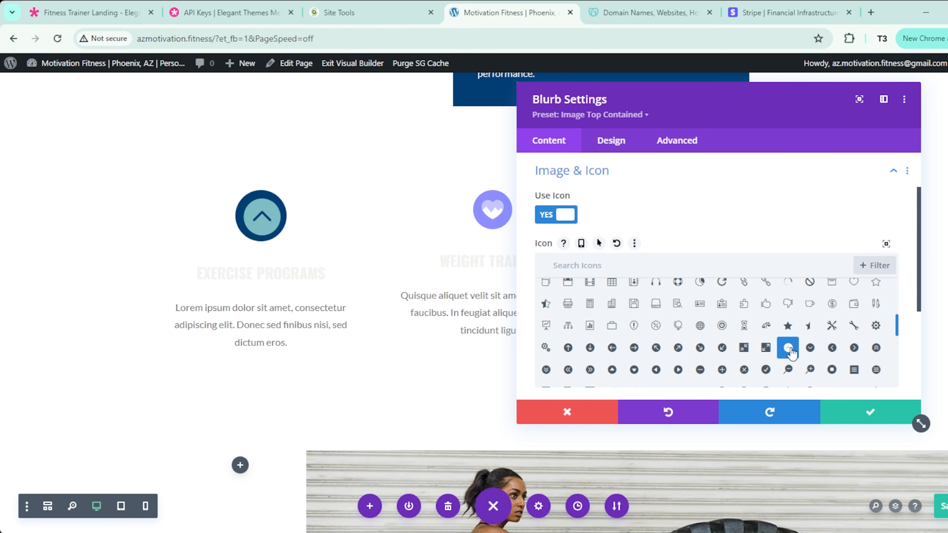
pyautogui.scroll(5, 742, 347)
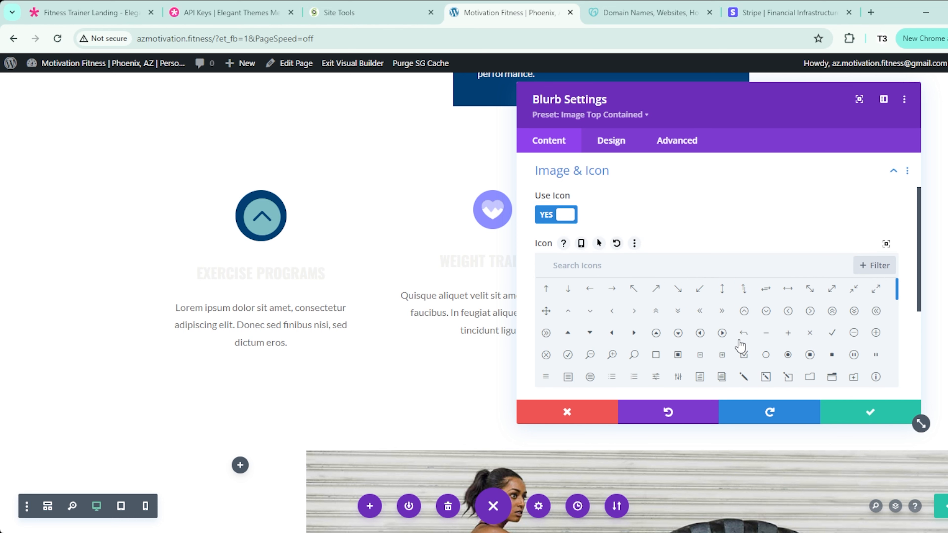
pyautogui.click(551, 218)
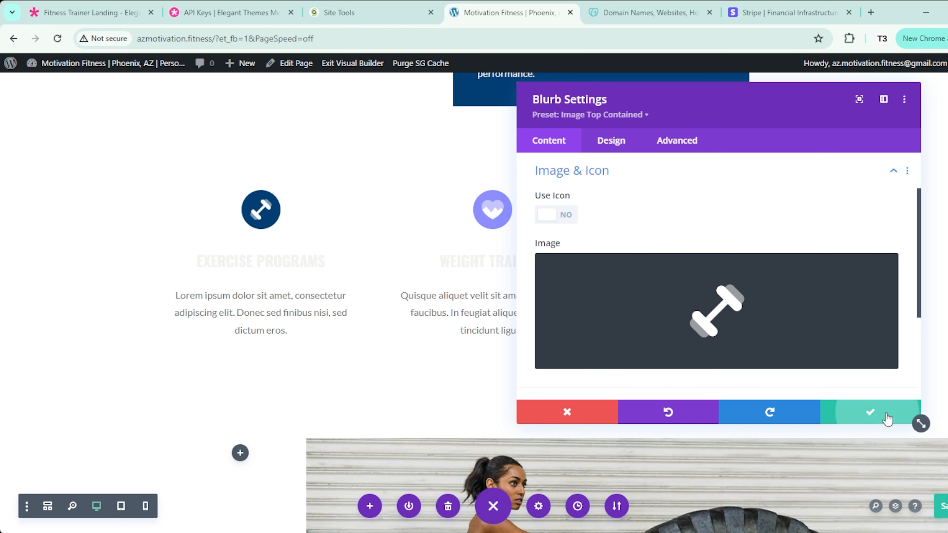
pyautogui.click(887, 419)
pyautogui.click(469, 194)
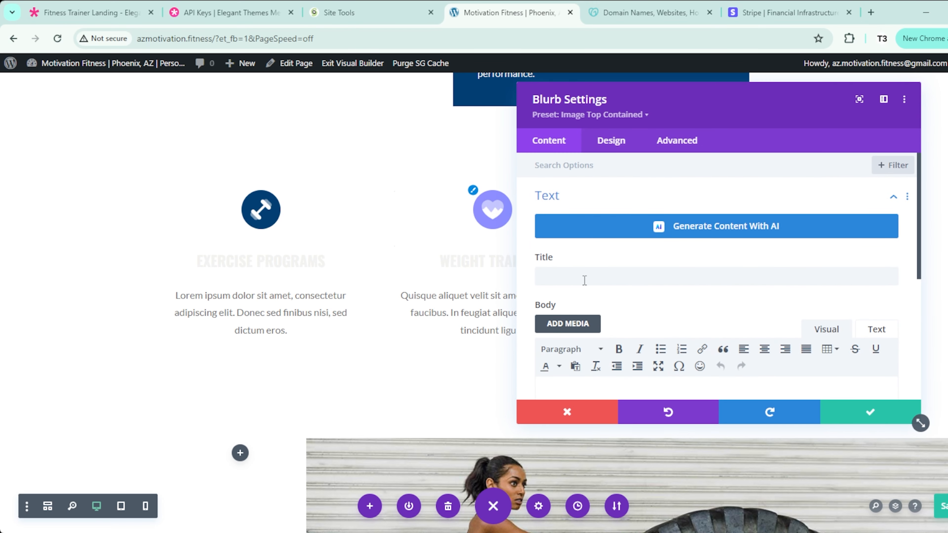
# Step: Put the dumbbell image on the second blurb with a dark navy icon background and save
pyautogui.click(583, 195)
pyautogui.click(590, 235)
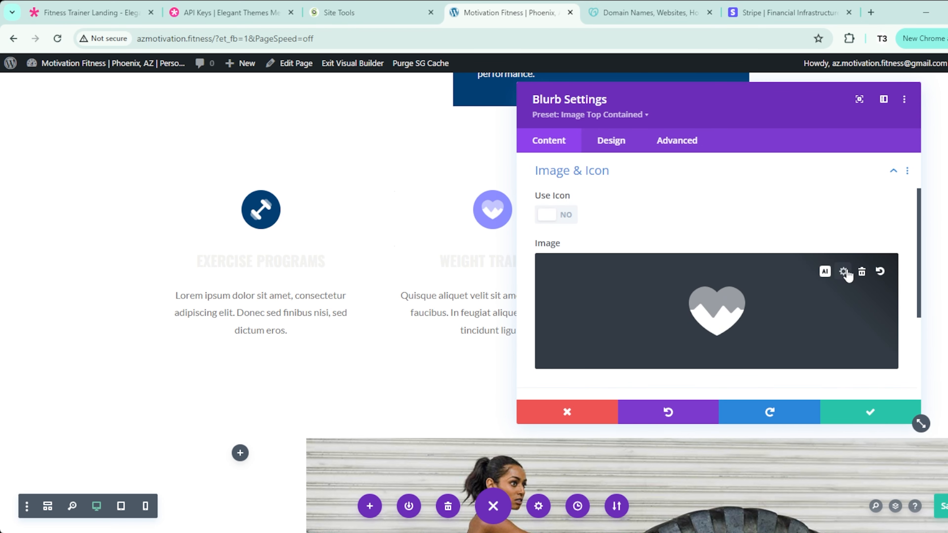
pyautogui.click(844, 272)
pyautogui.click(219, 416)
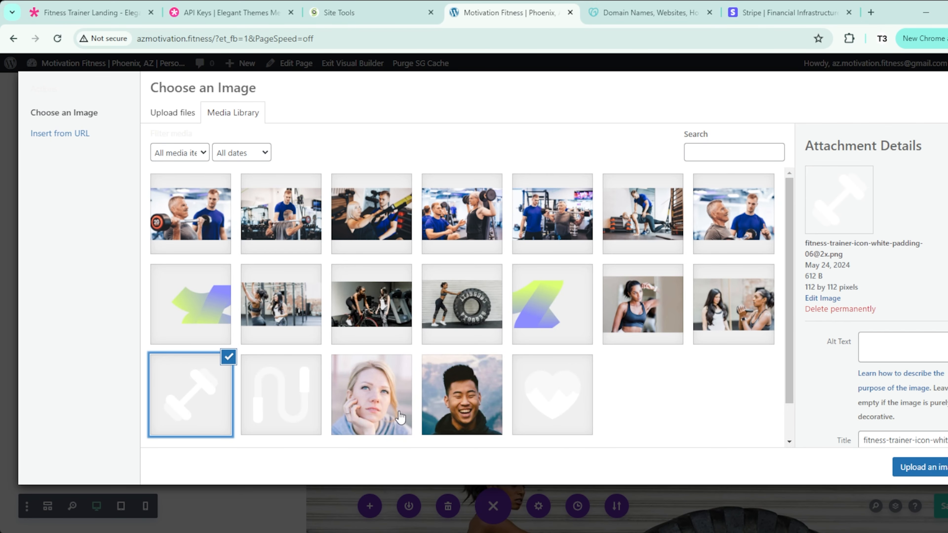
pyautogui.click(920, 471)
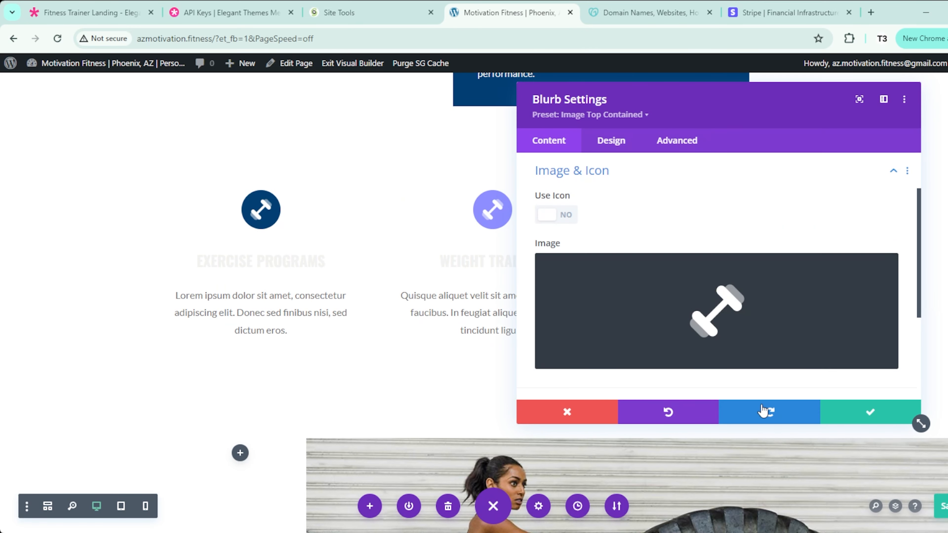
pyautogui.click(618, 141)
pyautogui.click(577, 212)
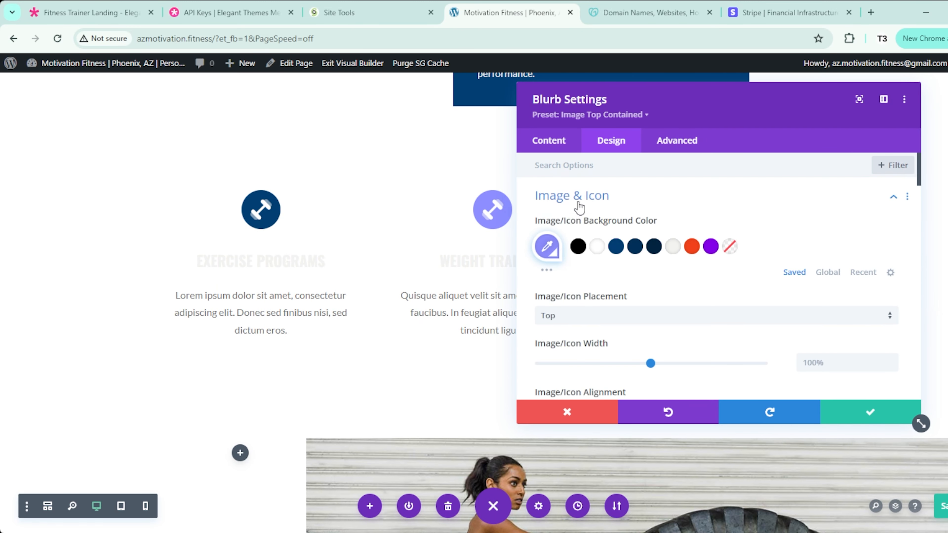
pyautogui.click(616, 246)
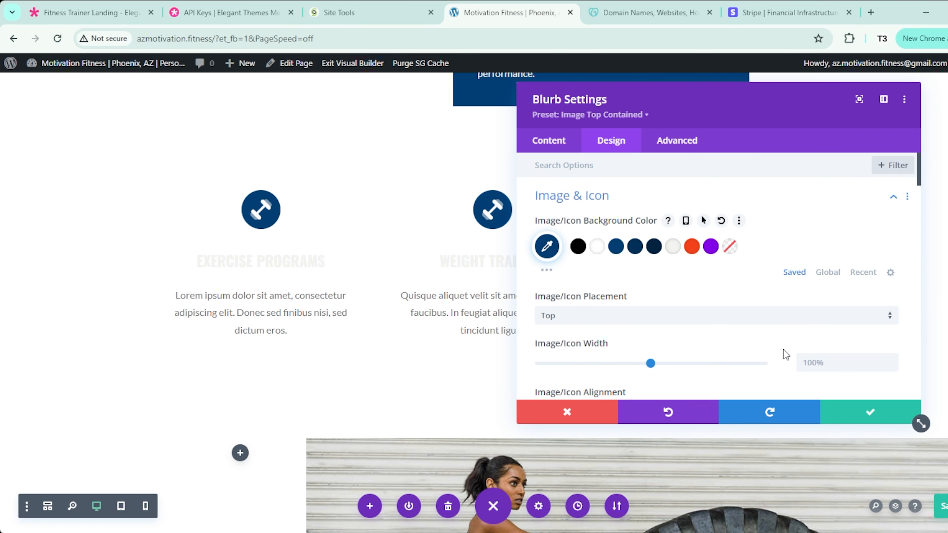
pyautogui.click(869, 411)
pyautogui.click(705, 196)
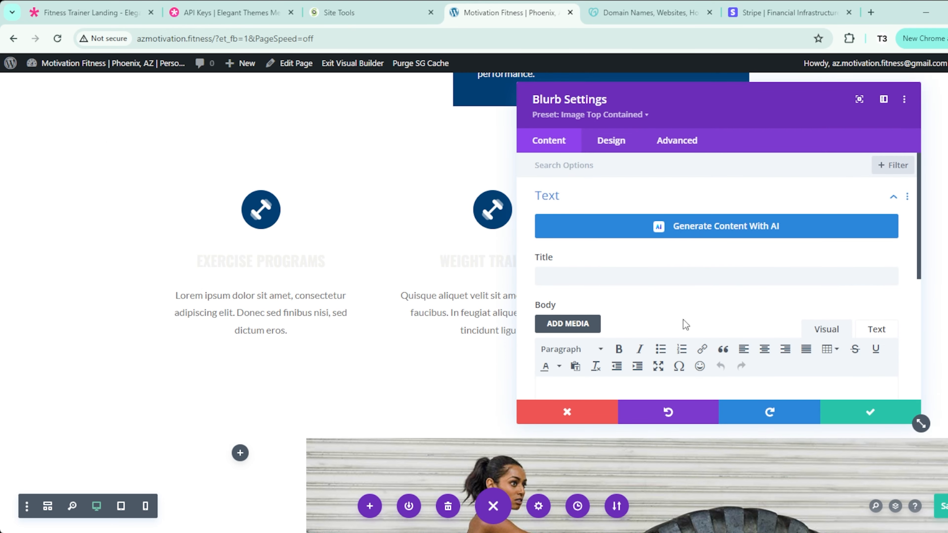
# Step: Rename the Exercise Programs heading to 'Personal Training'
pyautogui.press('Escape')
pyautogui.click(238, 256)
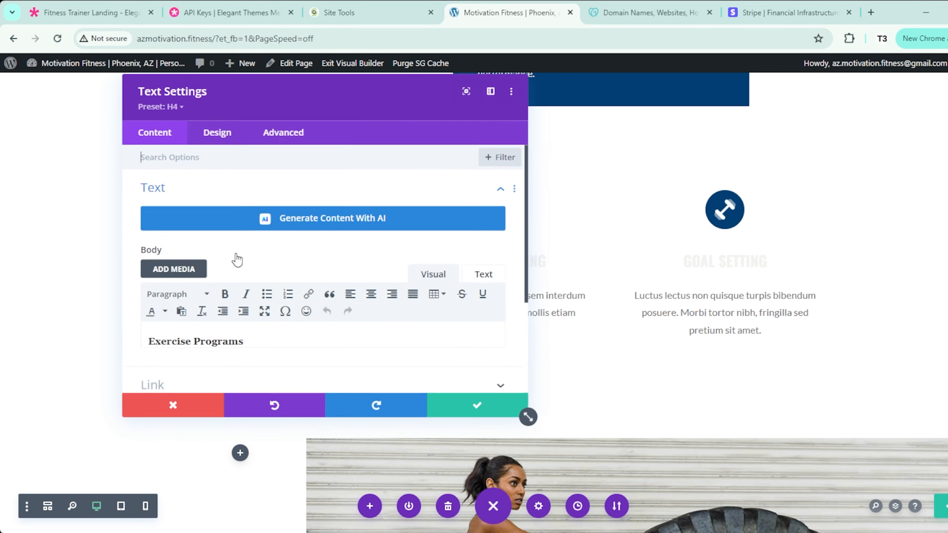
pyautogui.moveTo(274, 104); pyautogui.dragTo(667, 123)
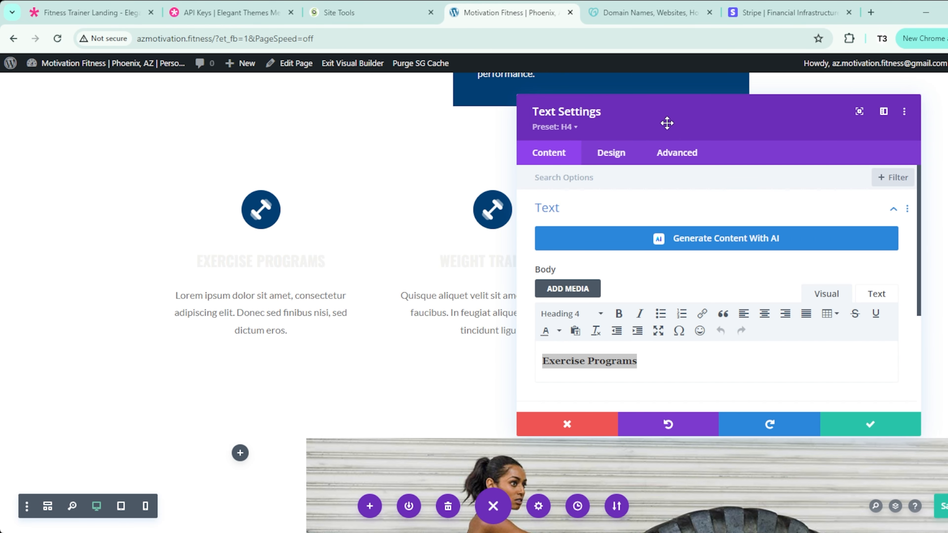
pyautogui.write('Perso')
pyautogui.press('BackSpace')
pyautogui.write('sonal Training')
pyautogui.click(870, 425)
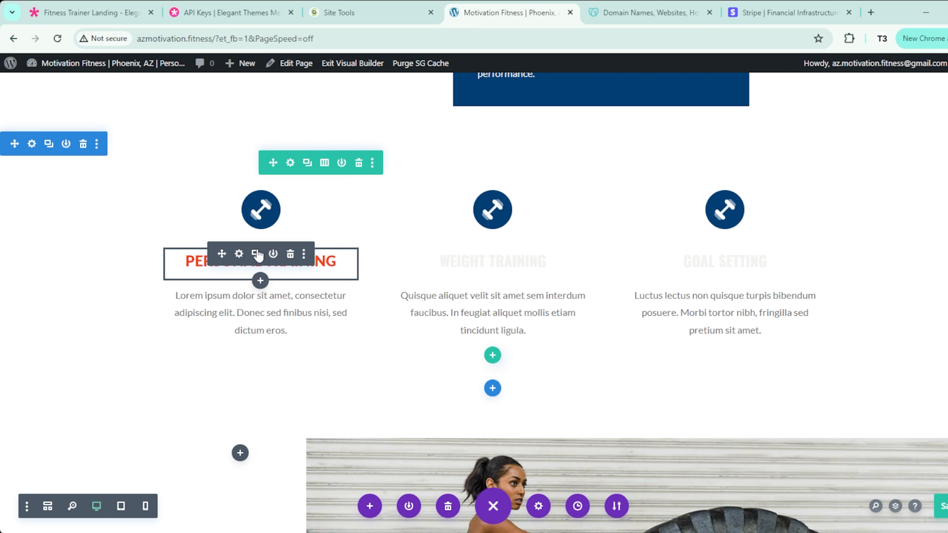
# Step: Duplicate the heading into the second column and retitle it 'Small Group-X'
pyautogui.click(256, 254)
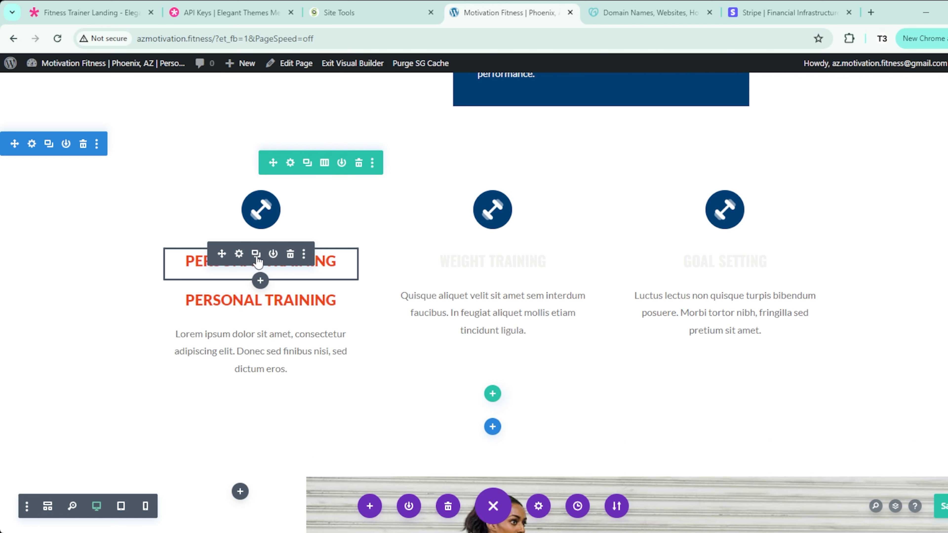
pyautogui.moveTo(221, 293); pyautogui.dragTo(484, 249)
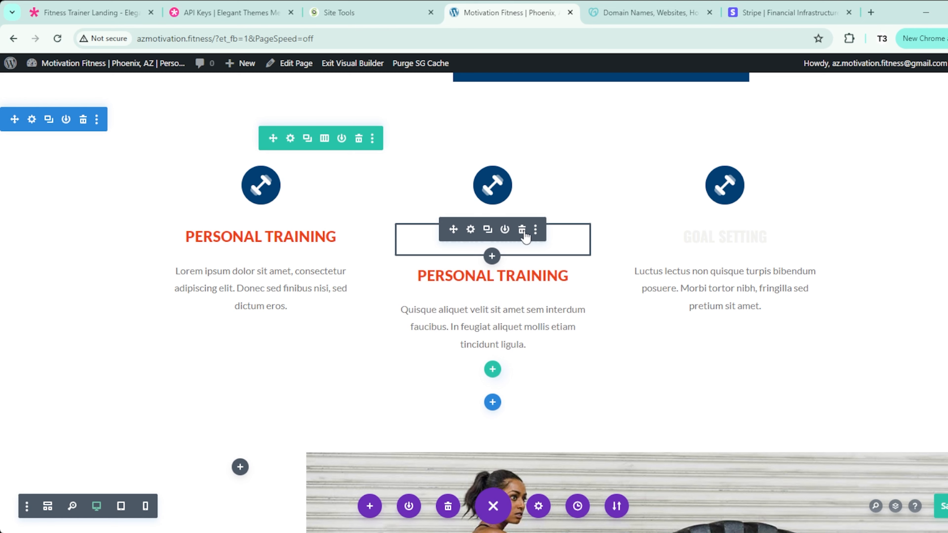
pyautogui.click(469, 229)
pyautogui.doubleClick(612, 361)
pyautogui.tripleClick(613, 367)
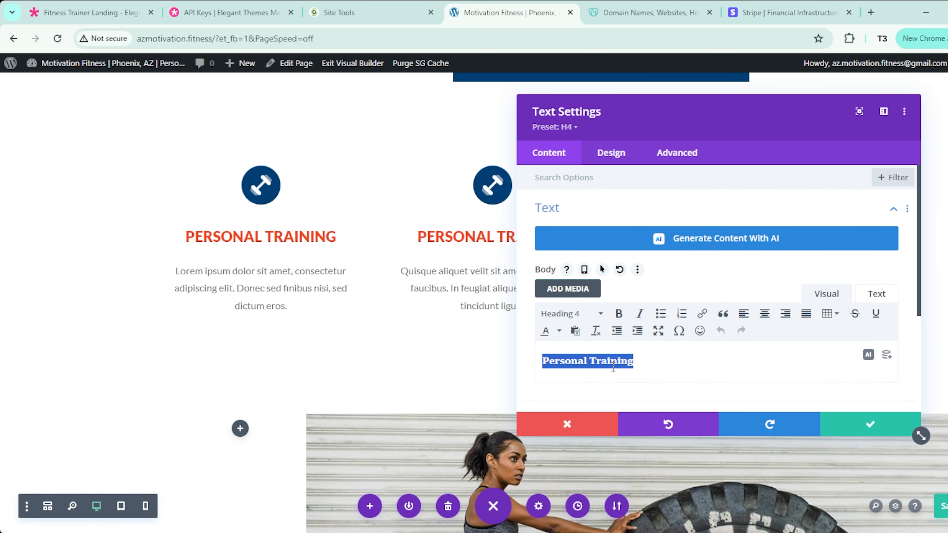
pyautogui.write('Small Group')
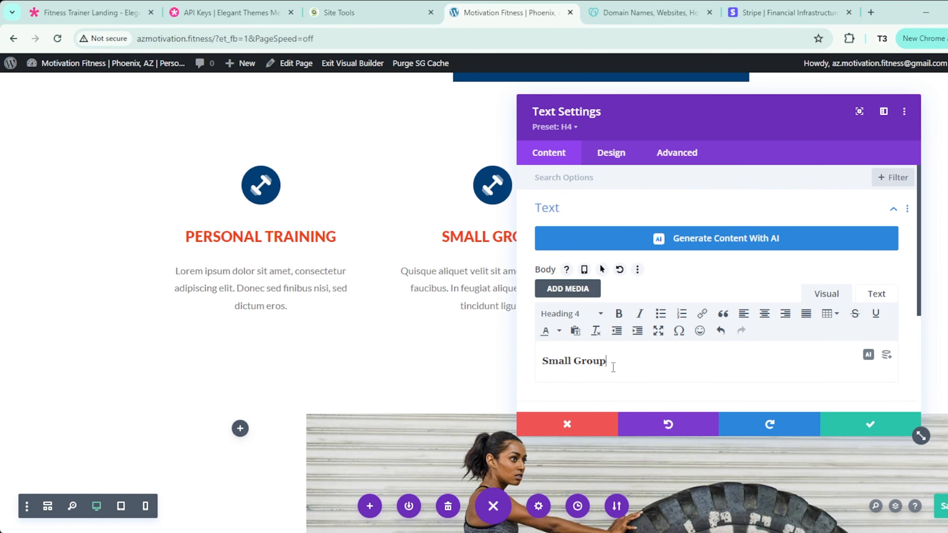
pyautogui.write('-X')
pyautogui.click(871, 426)
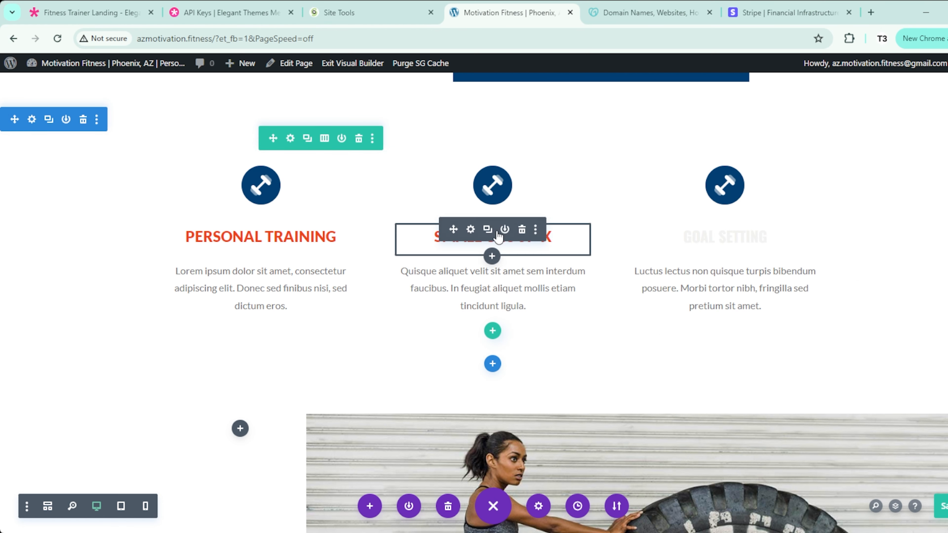
# Step: Duplicate it into the third column and retitle it 'Online Coaching'
pyautogui.click(486, 229)
pyautogui.moveTo(492, 233); pyautogui.dragTo(752, 209)
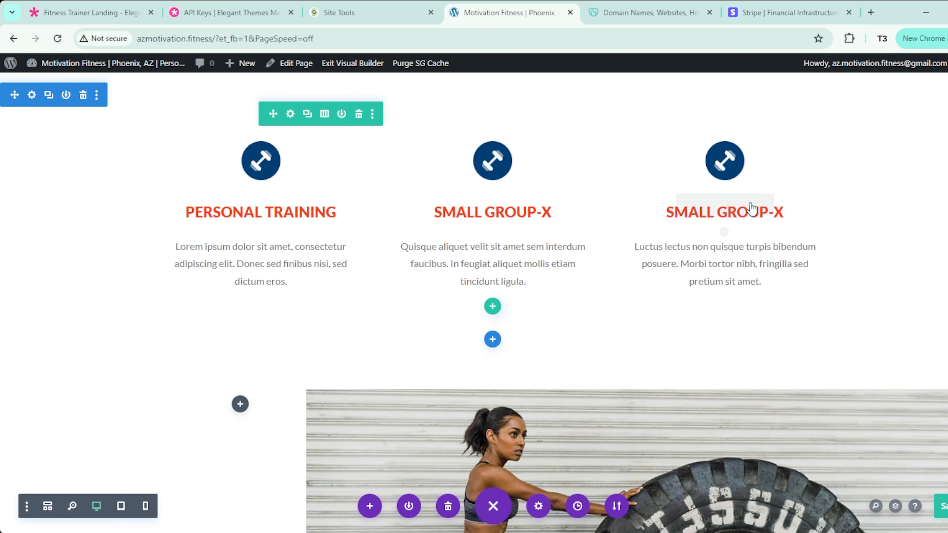
pyautogui.click(709, 208)
pyautogui.tripleClick(582, 362)
pyautogui.write('Online Coaching')
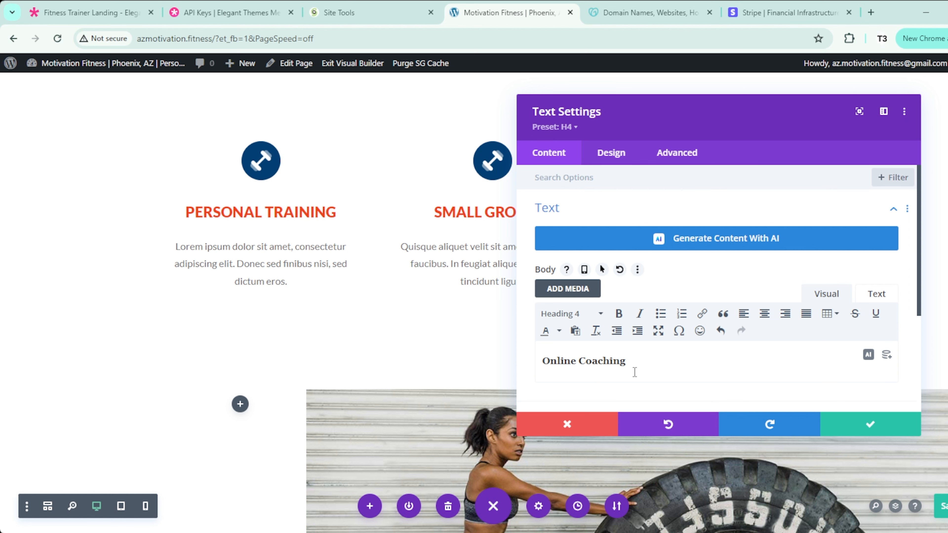
pyautogui.click(883, 424)
# Step: Make the Personal Training description text navy #012340 and save the page
pyautogui.click(214, 249)
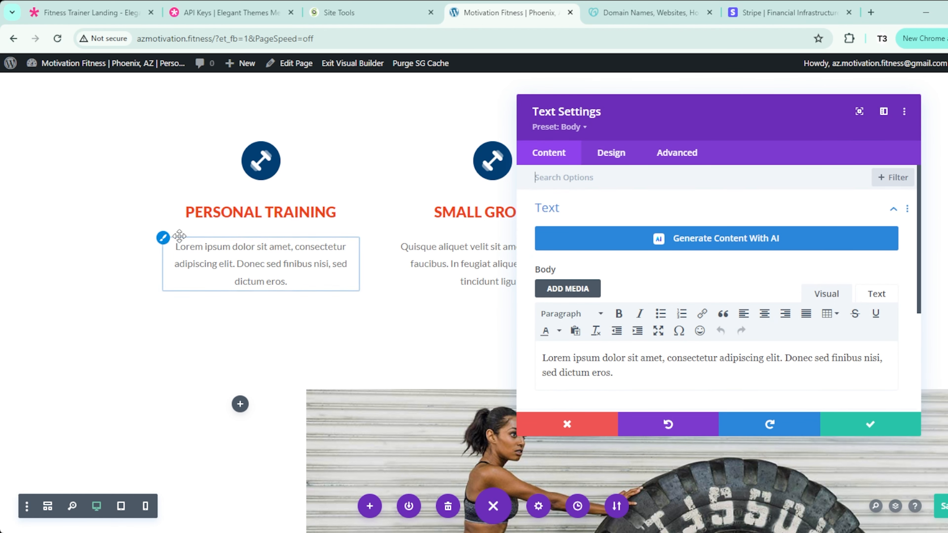
pyautogui.click(611, 152)
pyautogui.scroll(-3, 599, 277)
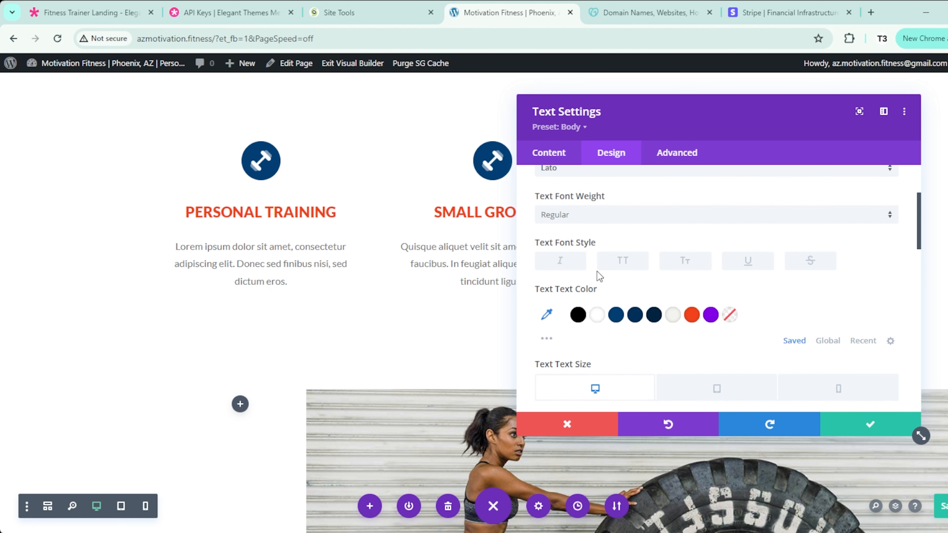
pyautogui.click(653, 320)
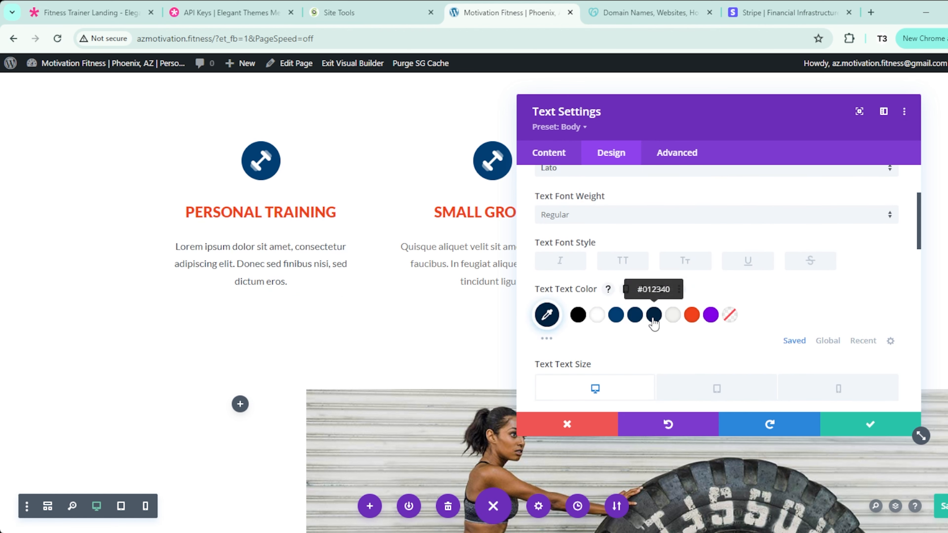
pyautogui.click(831, 425)
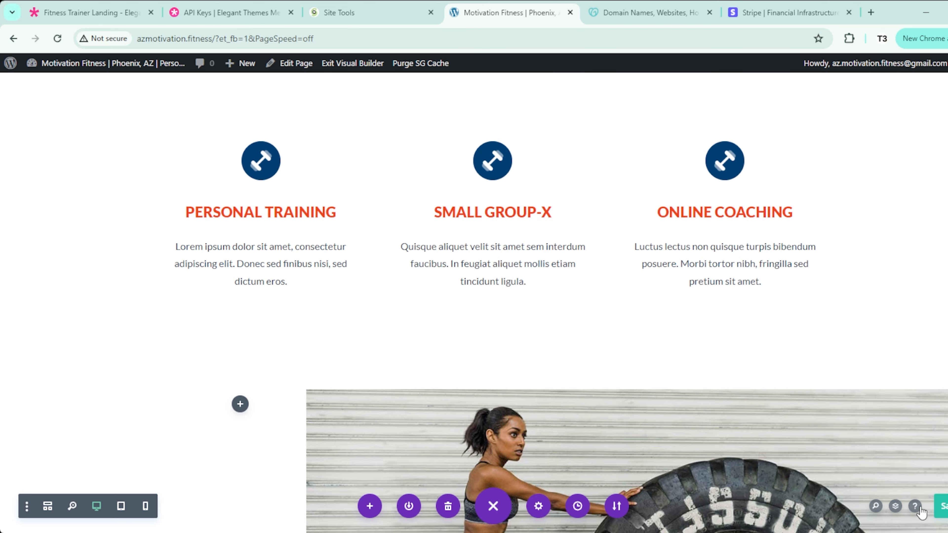
pyautogui.click(946, 511)
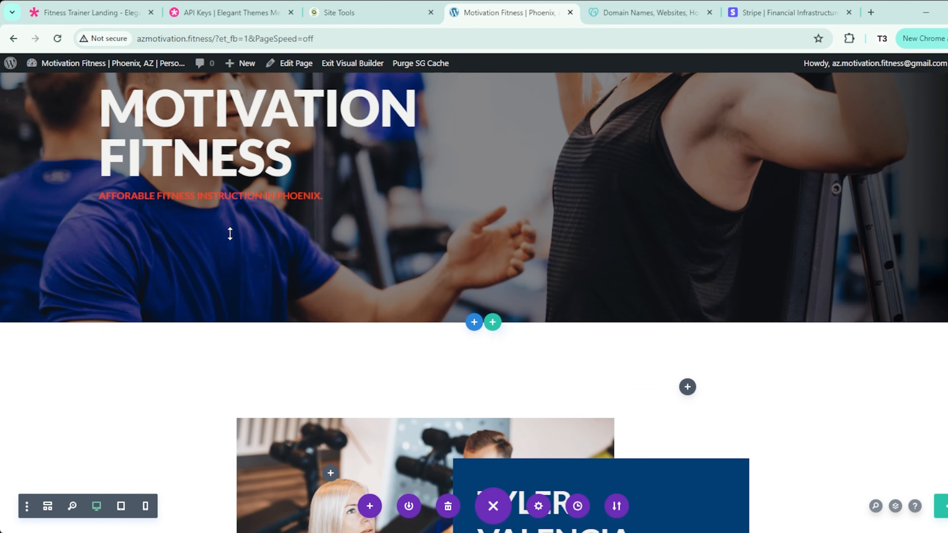
# Step: Delete the tire-photo section so the PROGRAMS section follows the services
pyautogui.scroll(-3, 231, 233)
pyautogui.scroll(-4, 229, 233)
pyautogui.scroll(-8, 165, 203)
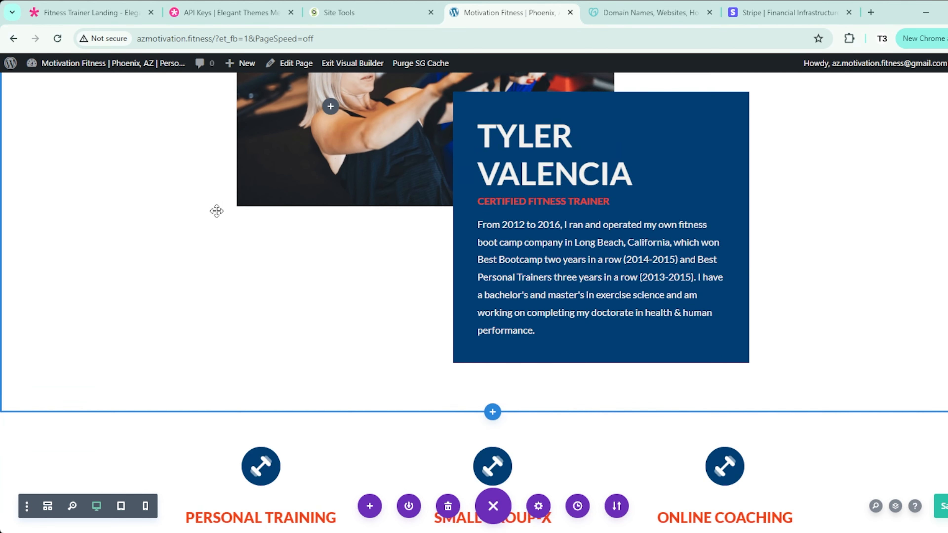
pyautogui.scroll(-5, 216, 211)
pyautogui.scroll(-8, 217, 211)
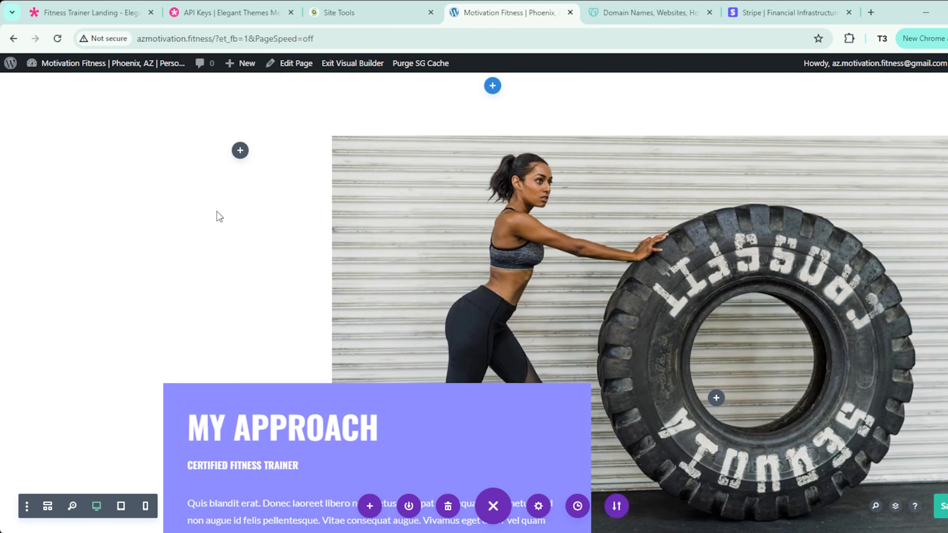
pyautogui.scroll(-4, 217, 211)
pyautogui.scroll(10, 216, 211)
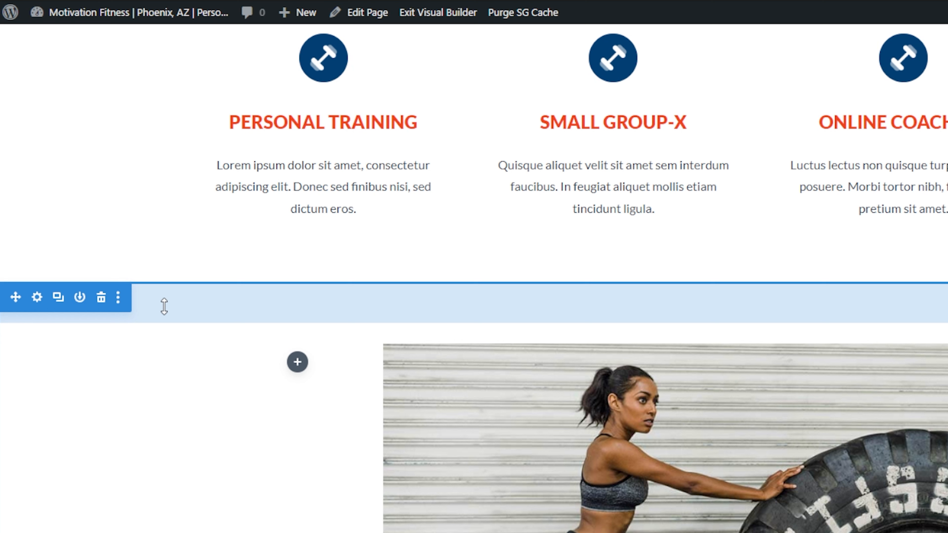
pyautogui.click(101, 304)
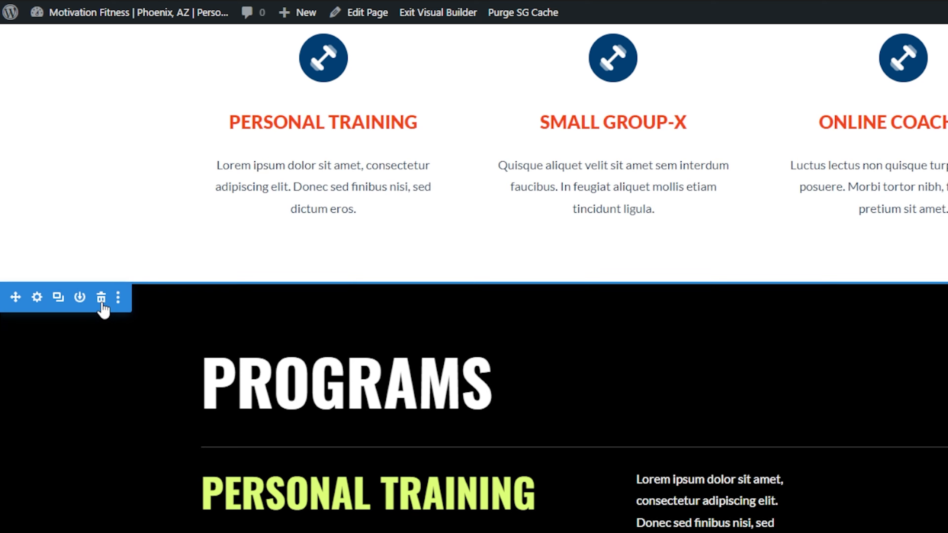
# Step: Return to the Motivation Fitness page tab and exit the Visual Builder
pyautogui.scroll(2, 434, 307)
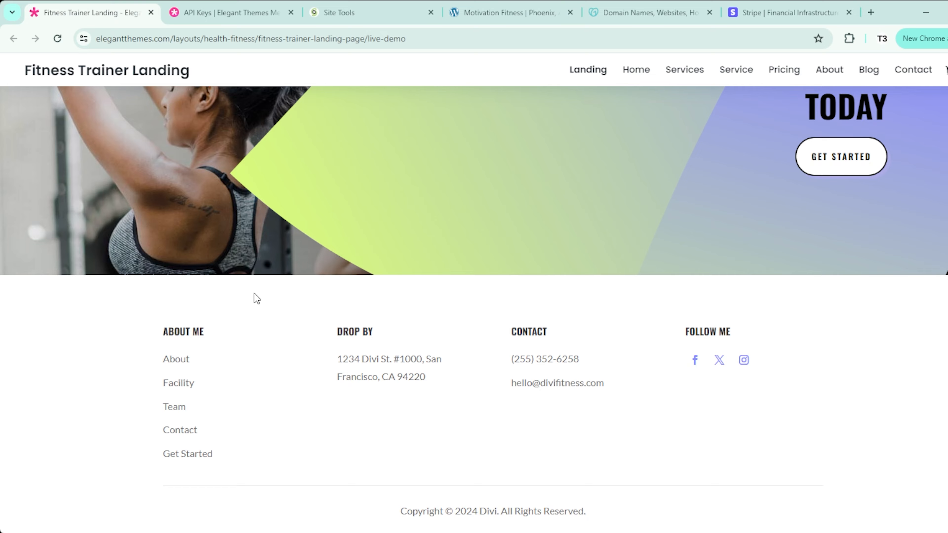
pyautogui.scroll(15, 258, 298)
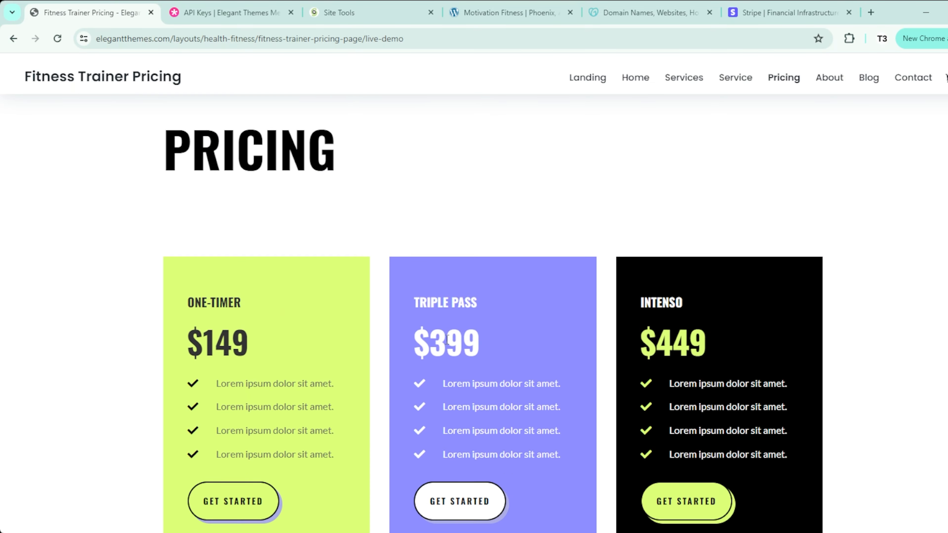
pyautogui.scroll(-2, 447, 339)
pyautogui.scroll(3, 306, 293)
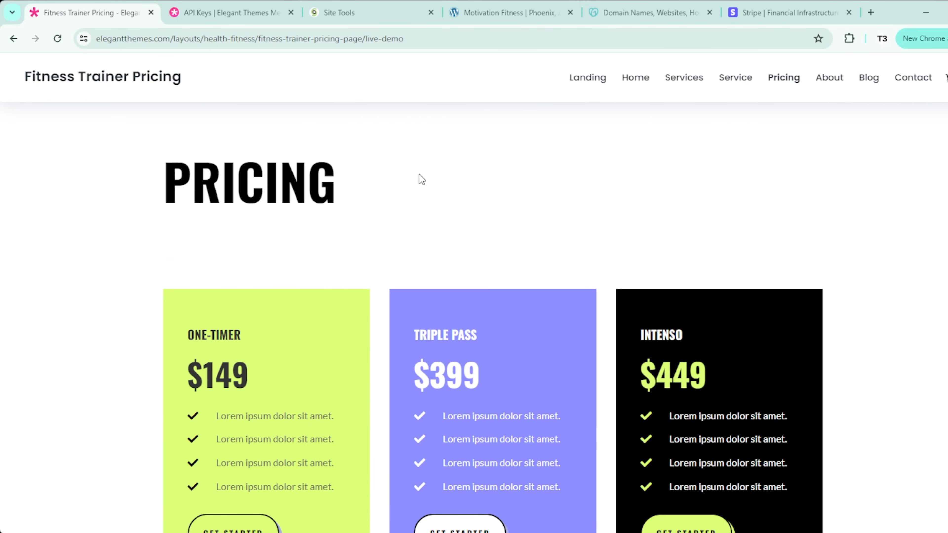
pyautogui.click(498, 16)
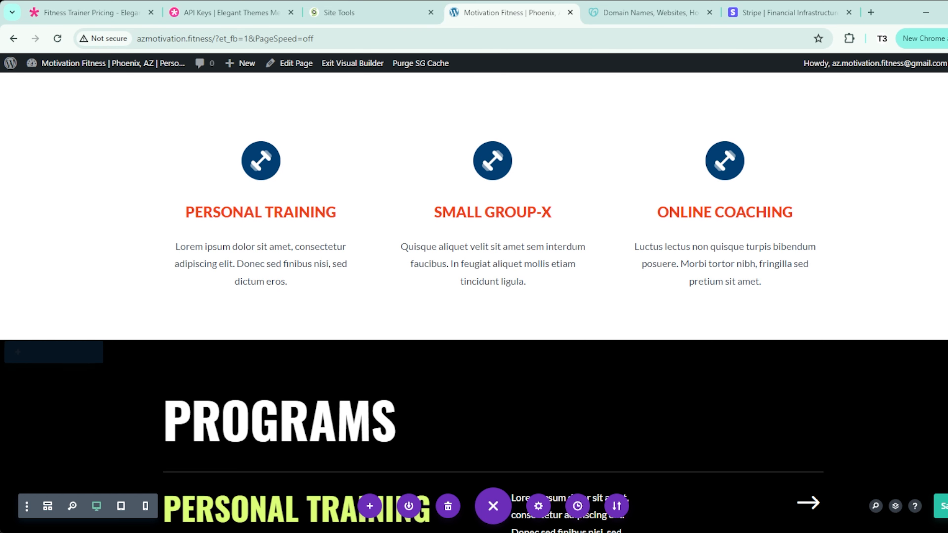
pyautogui.click(352, 64)
# Step: Go to the WordPress admin dashboard's list of all pages
pyautogui.moveTo(78, 67)
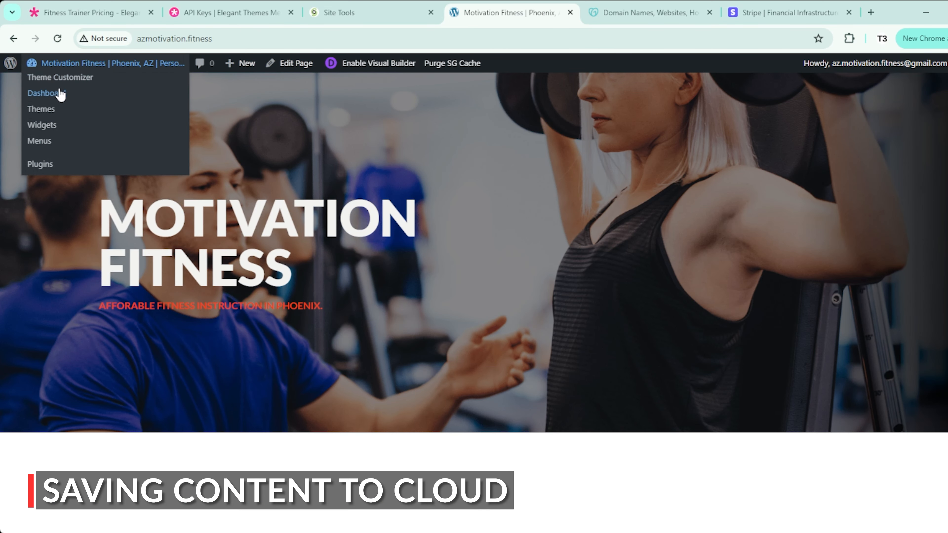
pyautogui.click(57, 94)
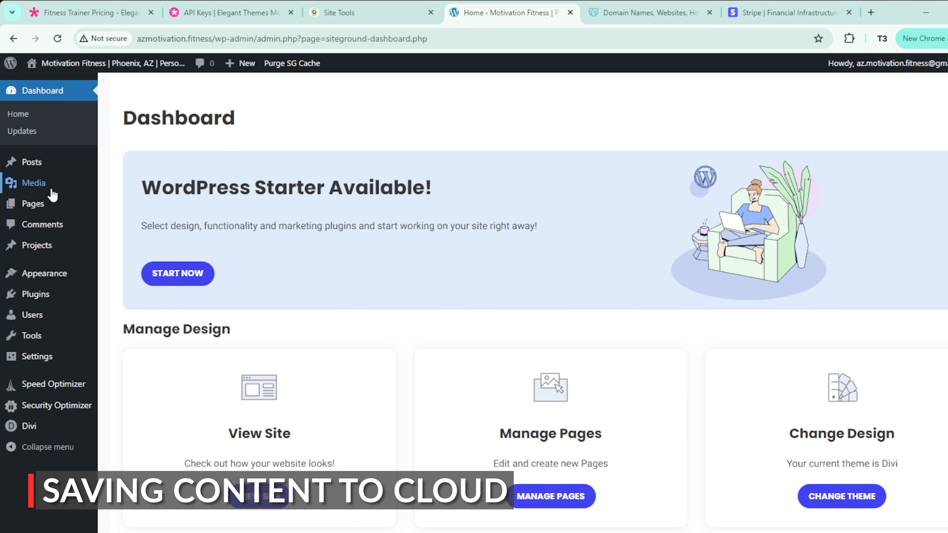
pyautogui.moveTo(54, 210)
pyautogui.click(118, 212)
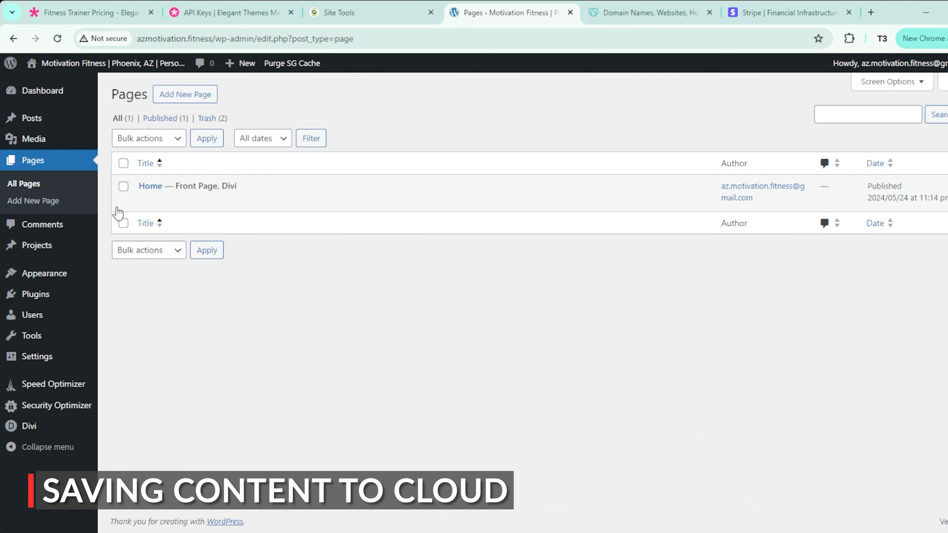
# Step: Add a new page titled 'Pricing' and open it in the Divi Builder
pyautogui.click(184, 95)
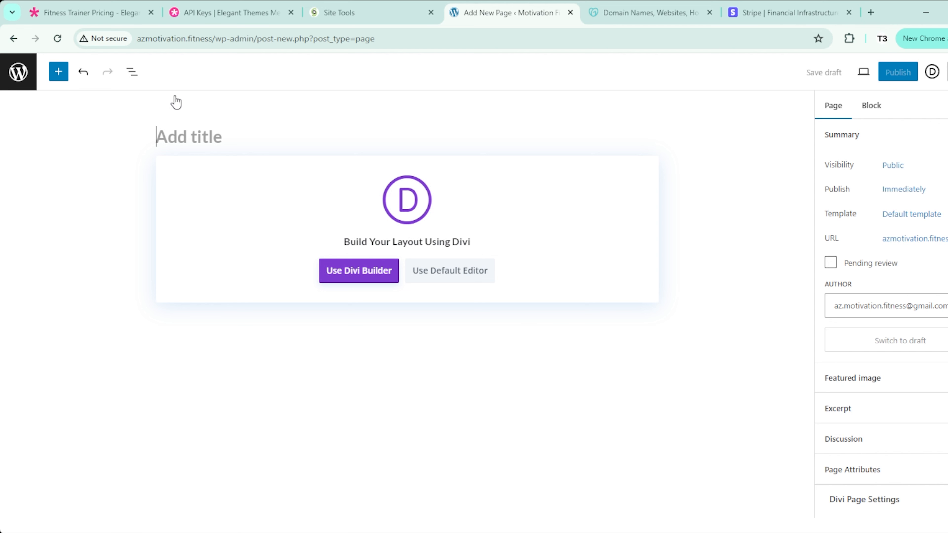
pyautogui.write('Pricing')
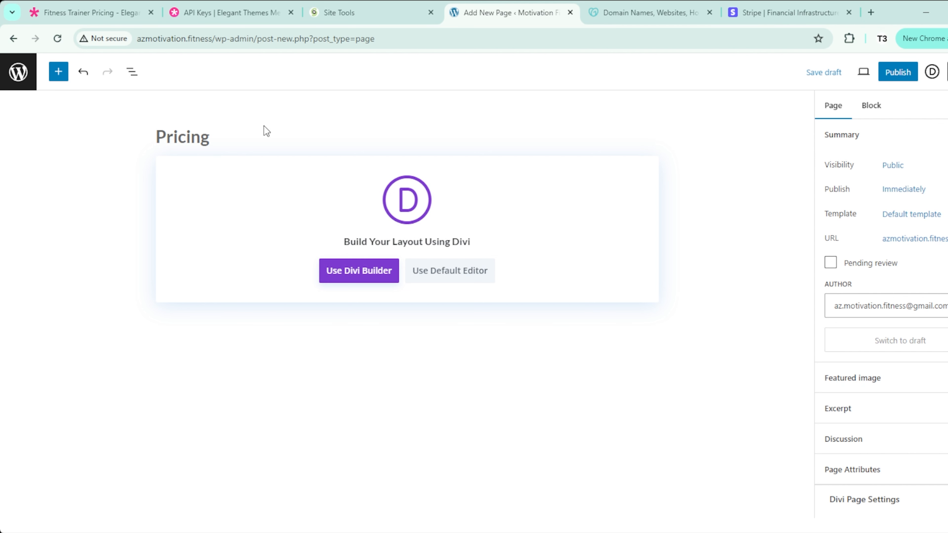
pyautogui.click(359, 271)
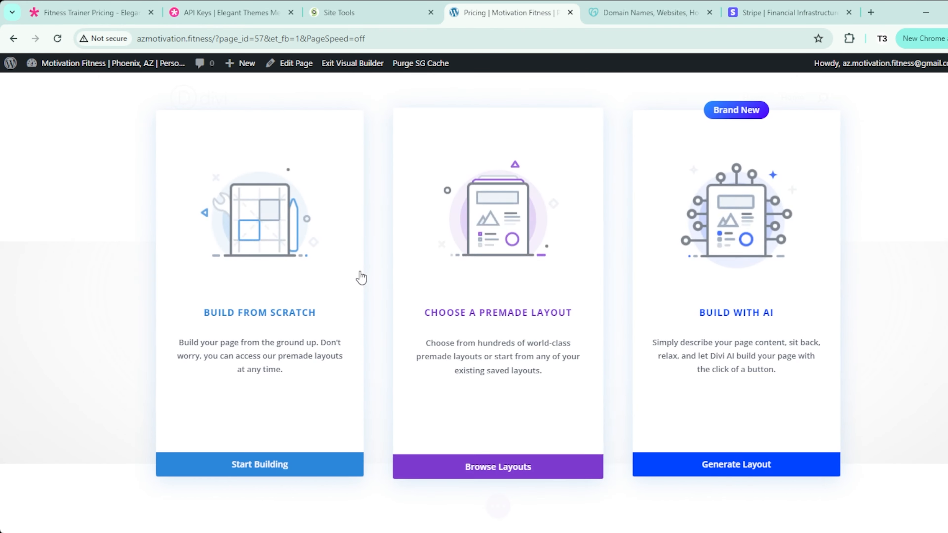
# Step: Import the Health & Fitness 'Fitness Trainer' pack's Pricing layout, including its presets
pyautogui.click(505, 464)
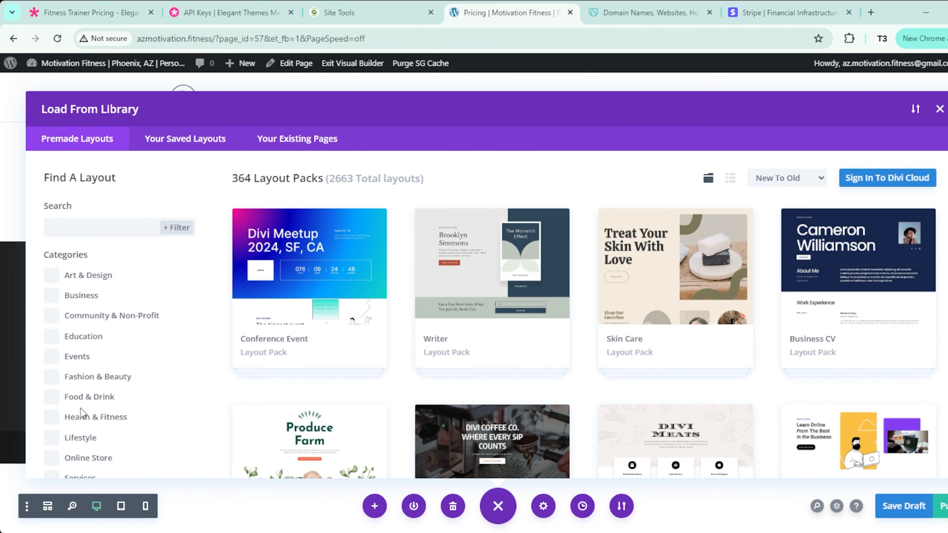
pyautogui.click(52, 417)
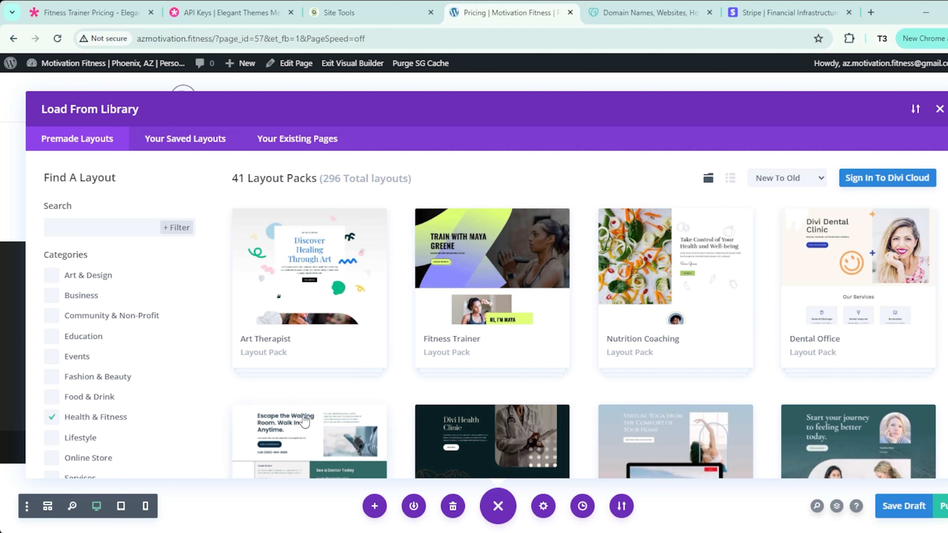
pyautogui.click(446, 353)
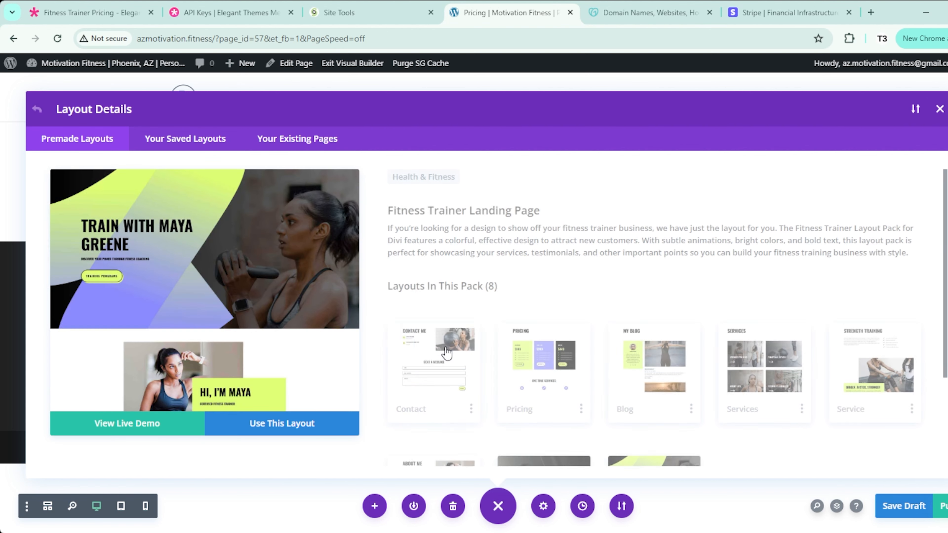
pyautogui.click(522, 402)
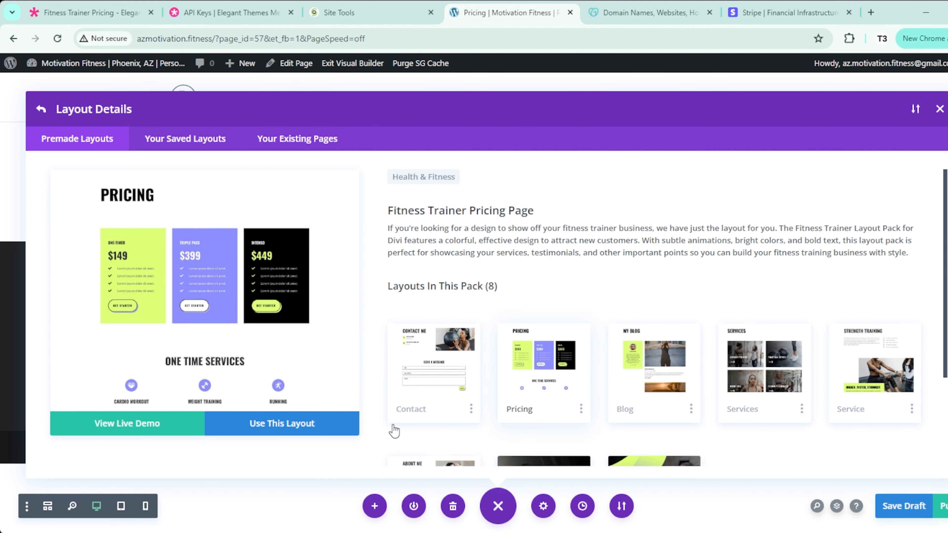
pyautogui.click(303, 426)
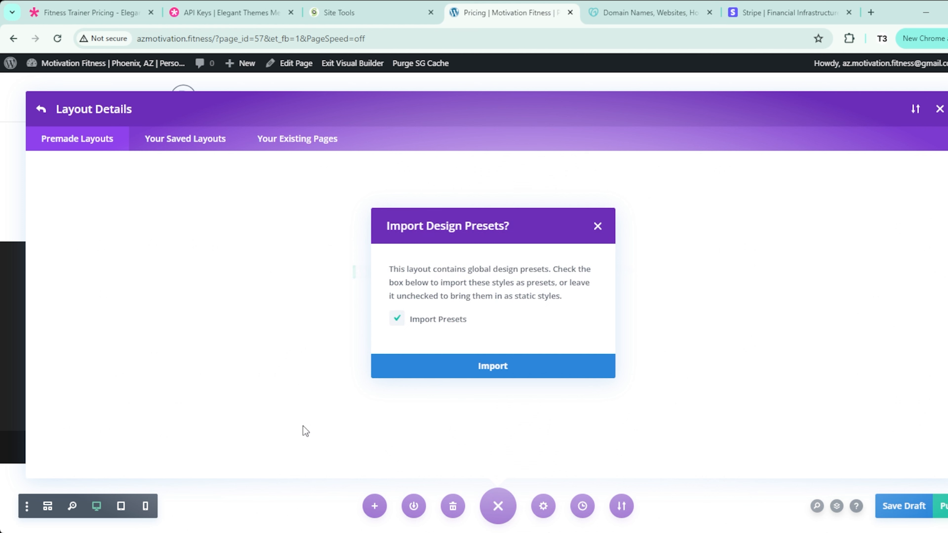
pyautogui.click(508, 377)
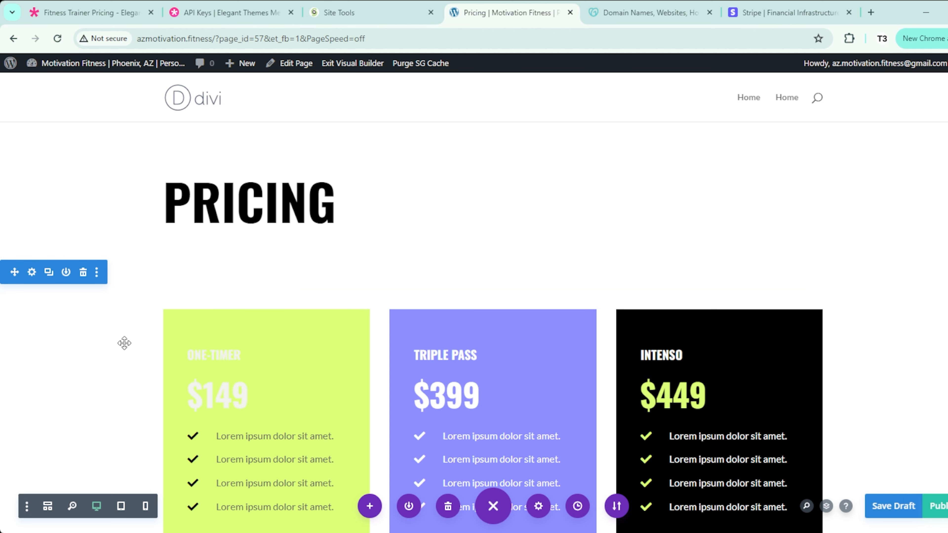
# Step: Save the pricing section to the Divi library under the name 'Pricing'
pyautogui.scroll(-5, 121, 343)
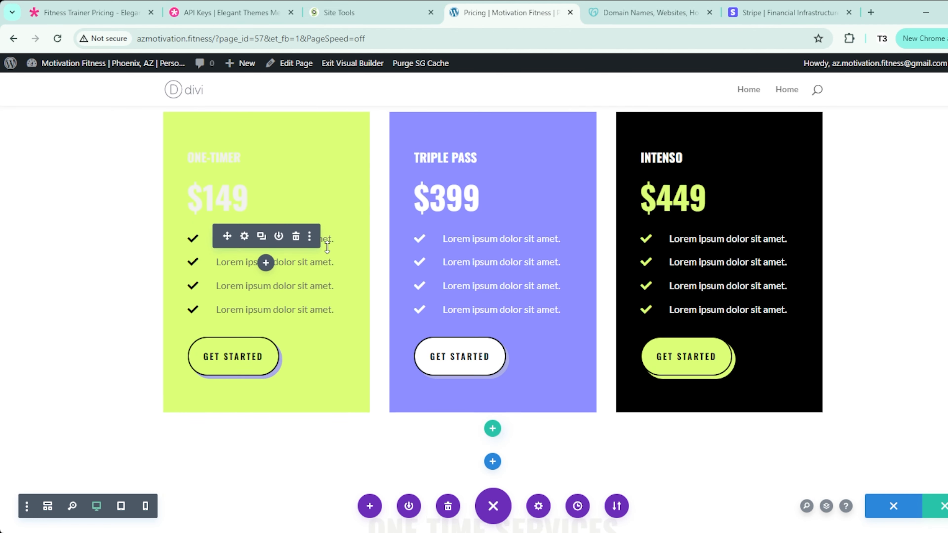
pyautogui.scroll(3, 328, 262)
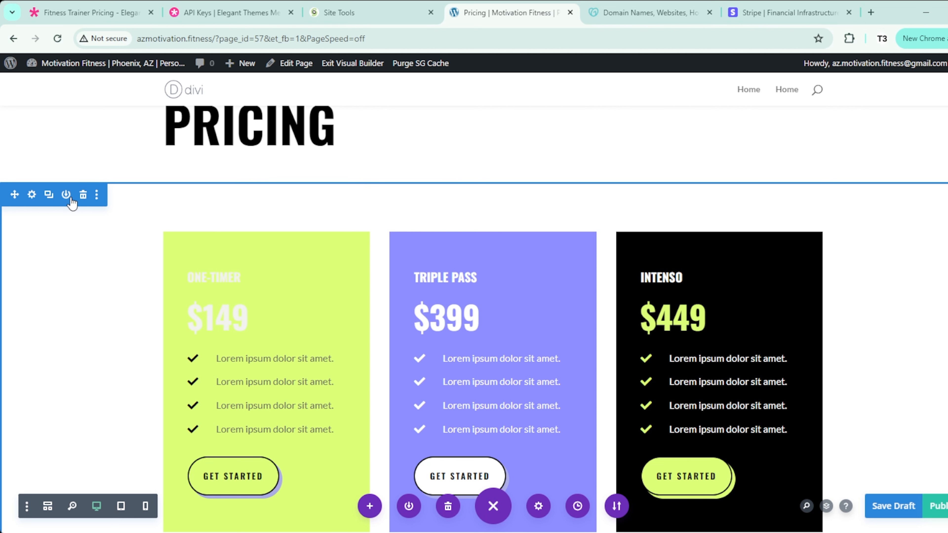
pyautogui.click(97, 194)
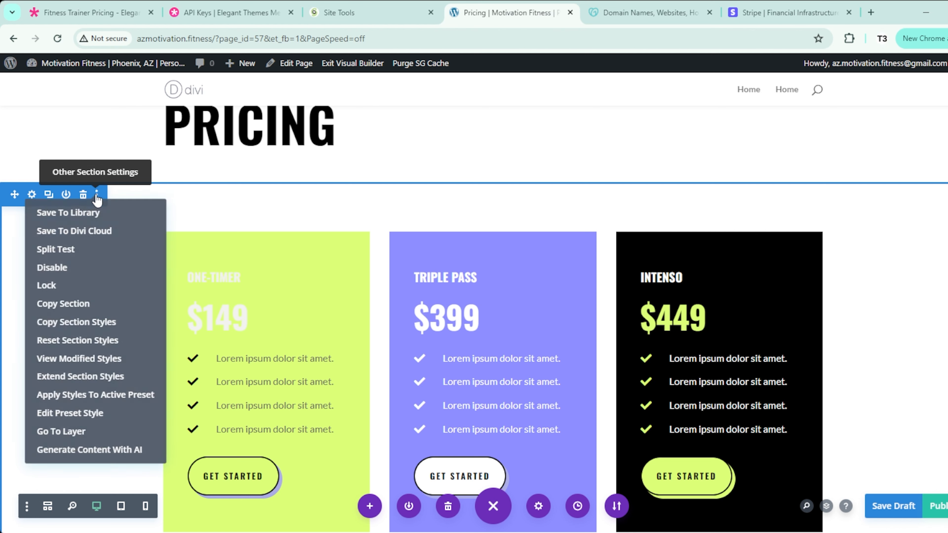
pyautogui.click(93, 212)
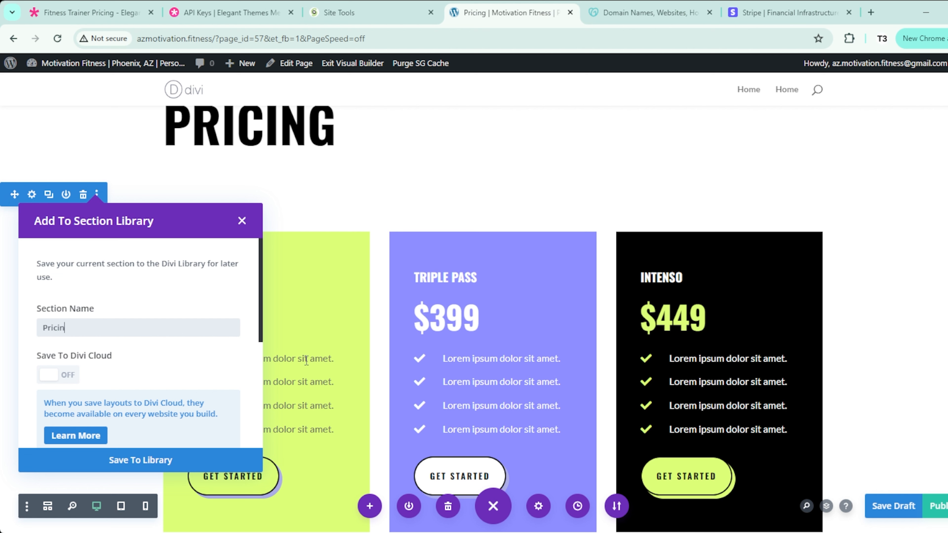
pyautogui.click(125, 463)
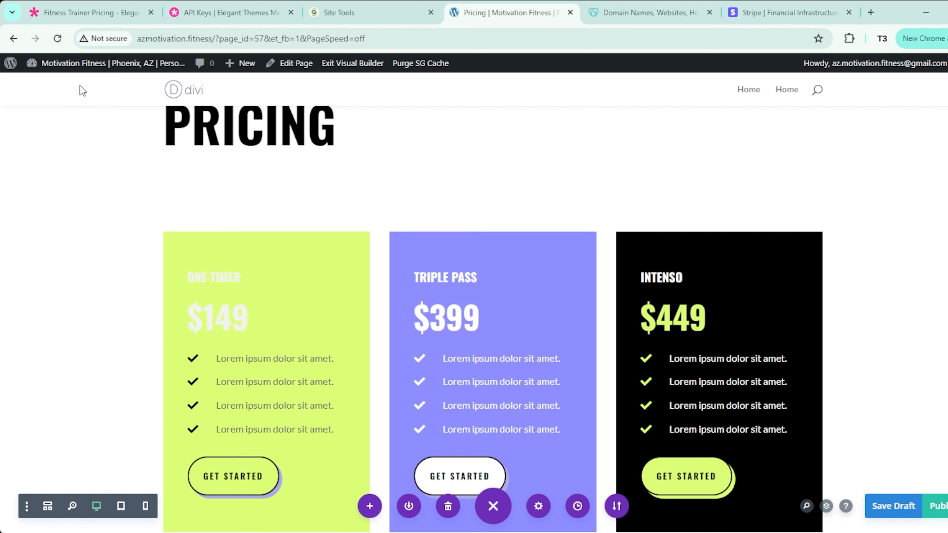
# Step: Save the Pricing page as a draft and exit the Visual Builder
pyautogui.click(277, 205)
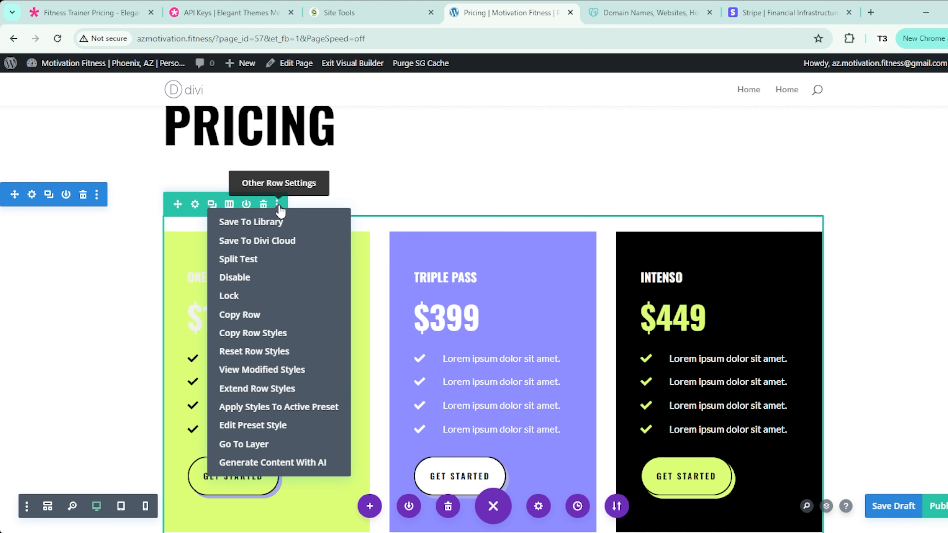
pyautogui.click(61, 243)
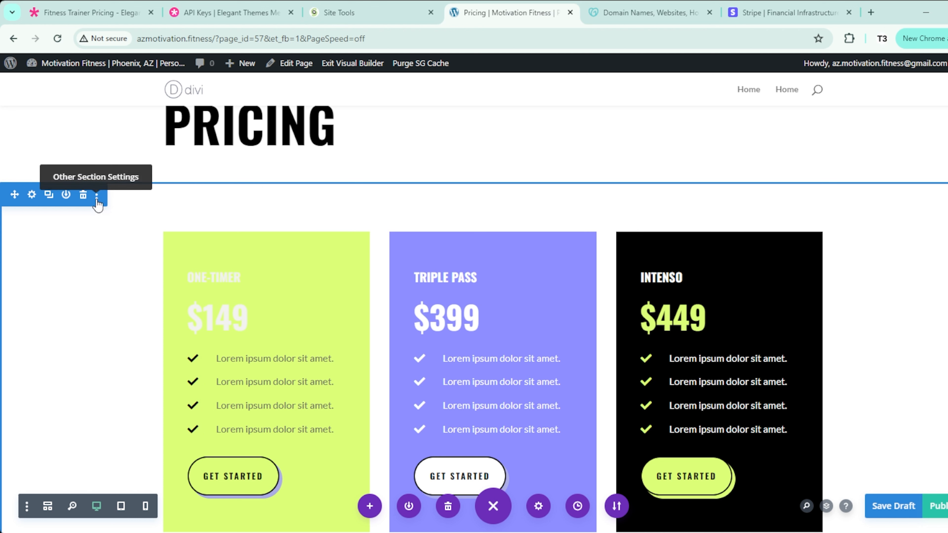
pyautogui.click(873, 506)
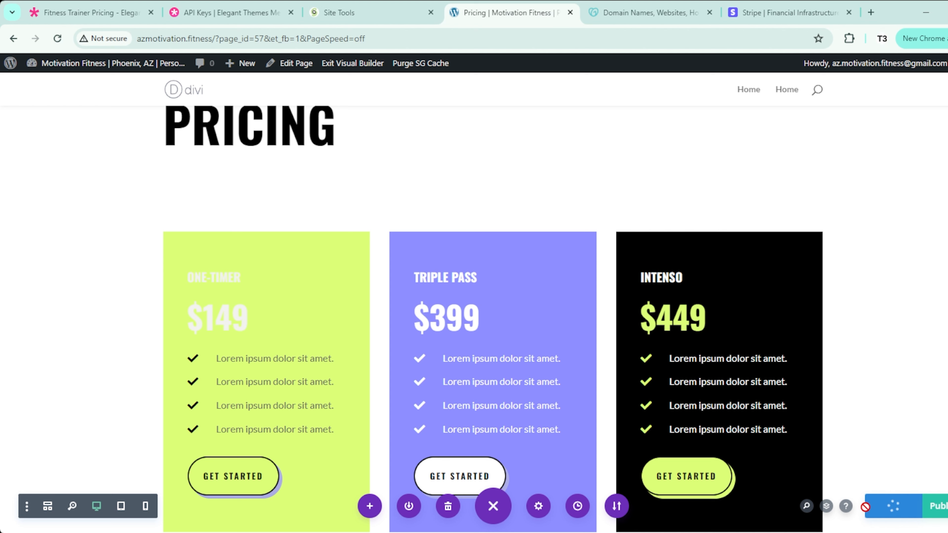
pyautogui.click(366, 65)
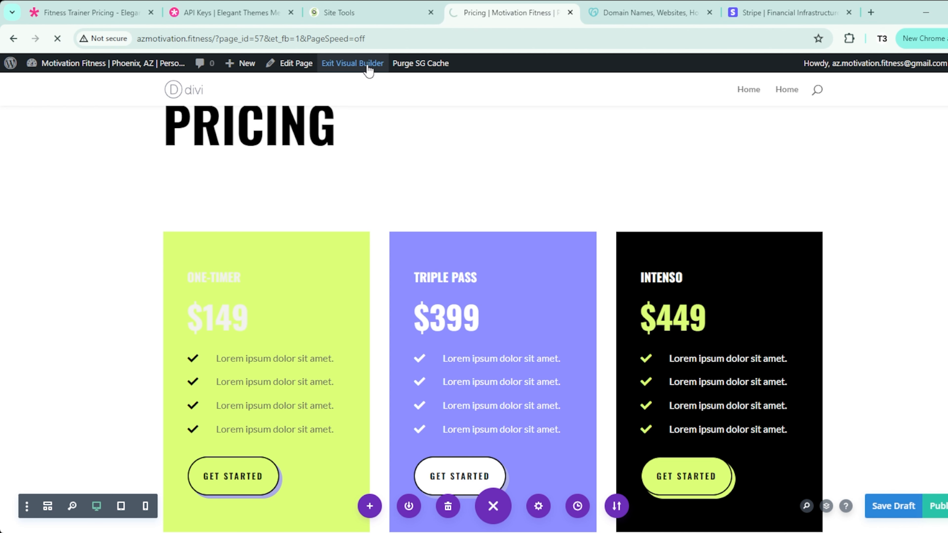
# Step: Open the Home page in the Divi builder from the admin dashboard
pyautogui.moveTo(75, 63)
pyautogui.click(47, 93)
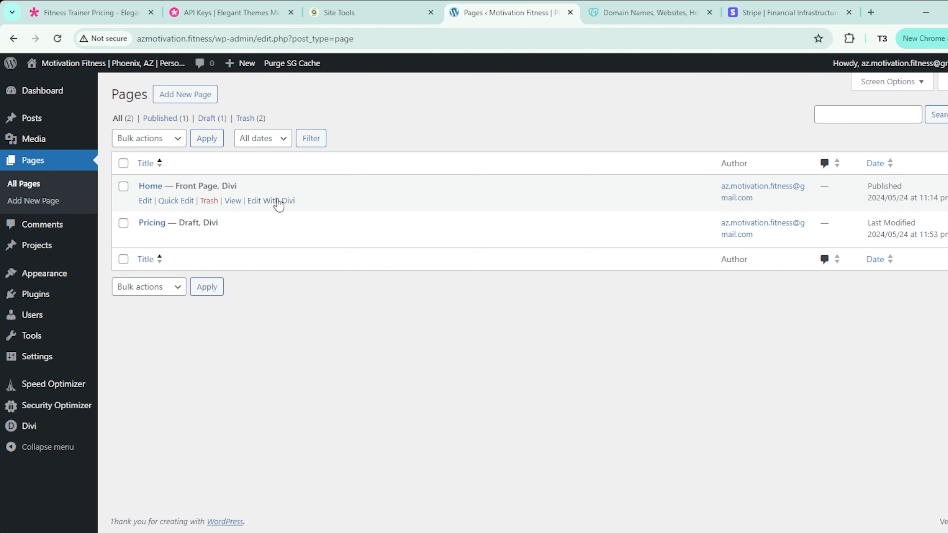
pyautogui.click(278, 202)
# Step: Insert the saved 'Pricing' library section below the services row
pyautogui.scroll(-5, 334, 238)
pyautogui.scroll(-10, 334, 240)
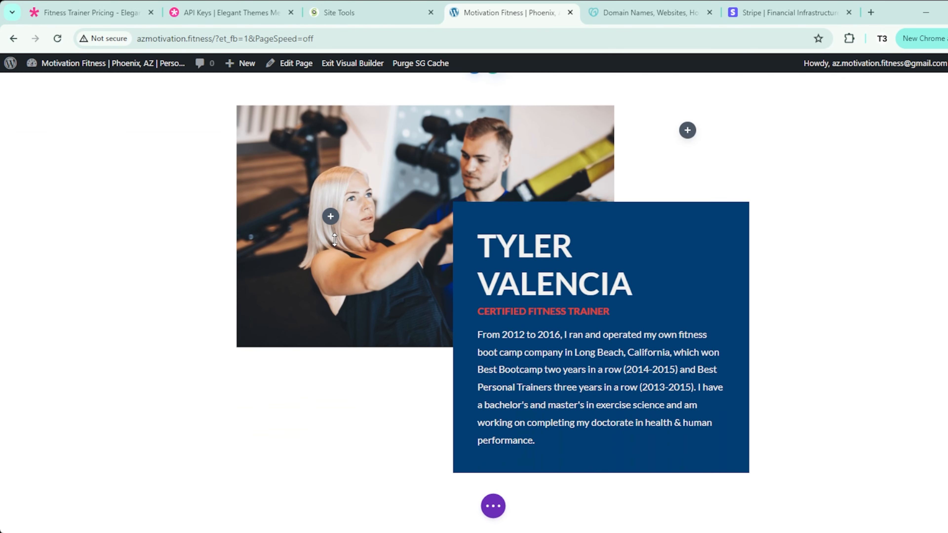
pyautogui.scroll(-3, 335, 240)
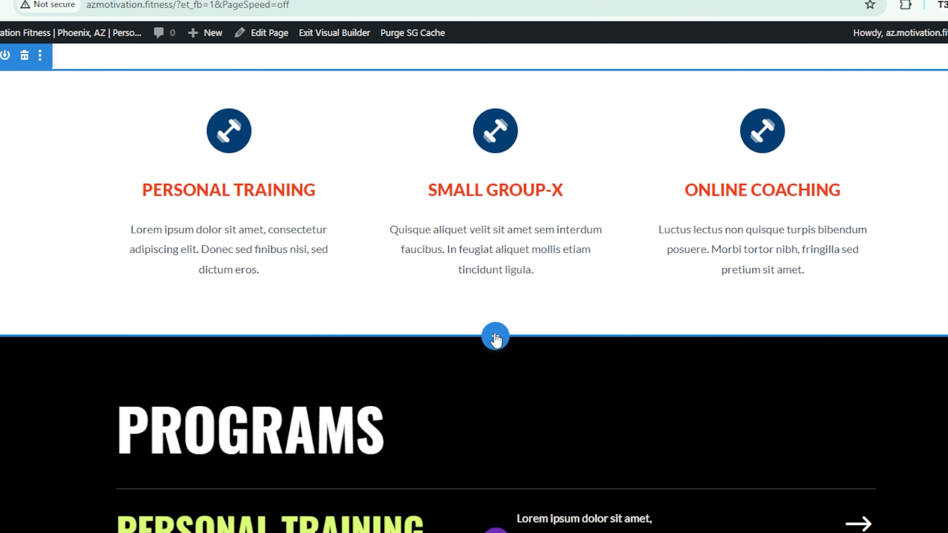
pyautogui.click(495, 337)
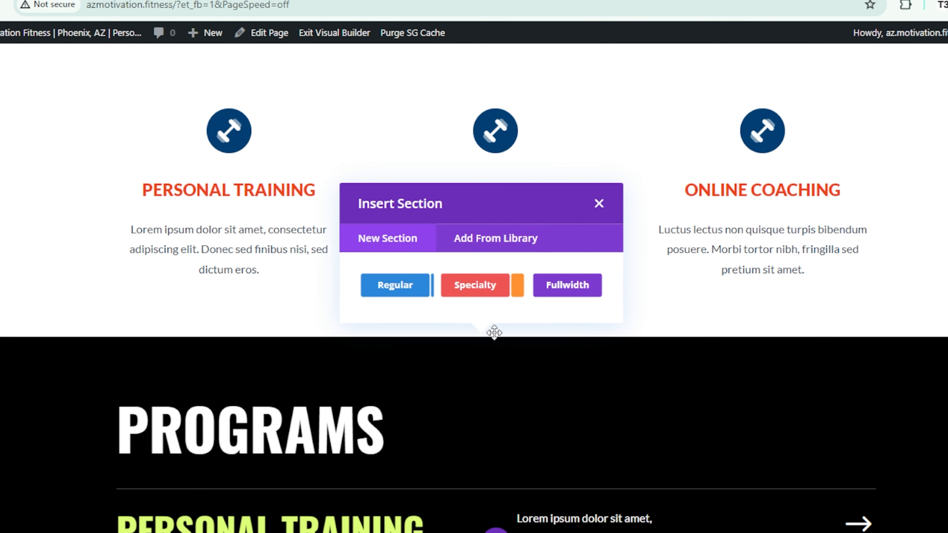
pyautogui.click(496, 245)
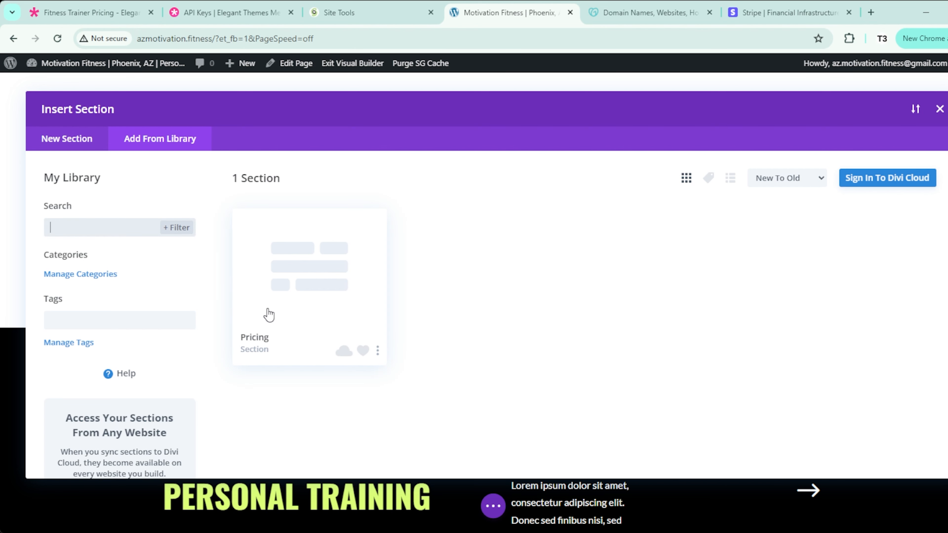
pyautogui.click(258, 286)
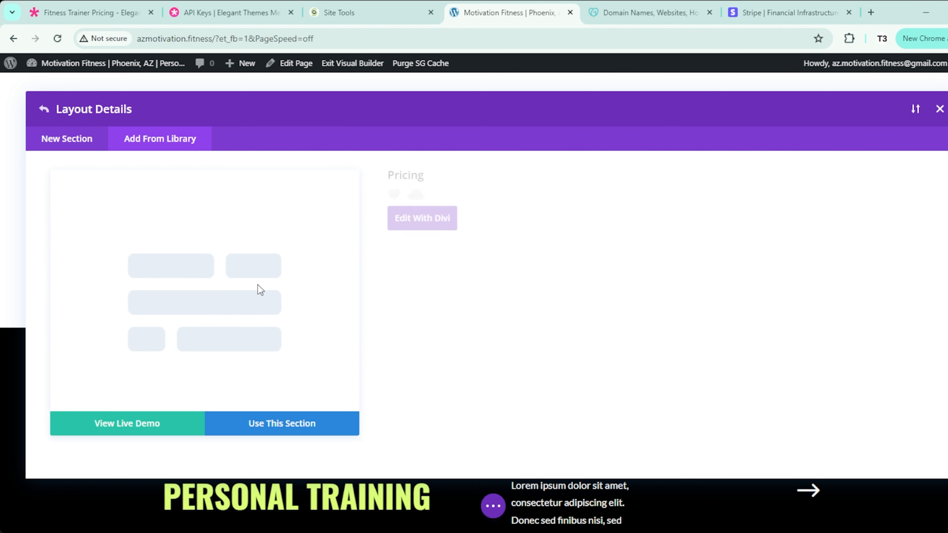
pyautogui.click(274, 422)
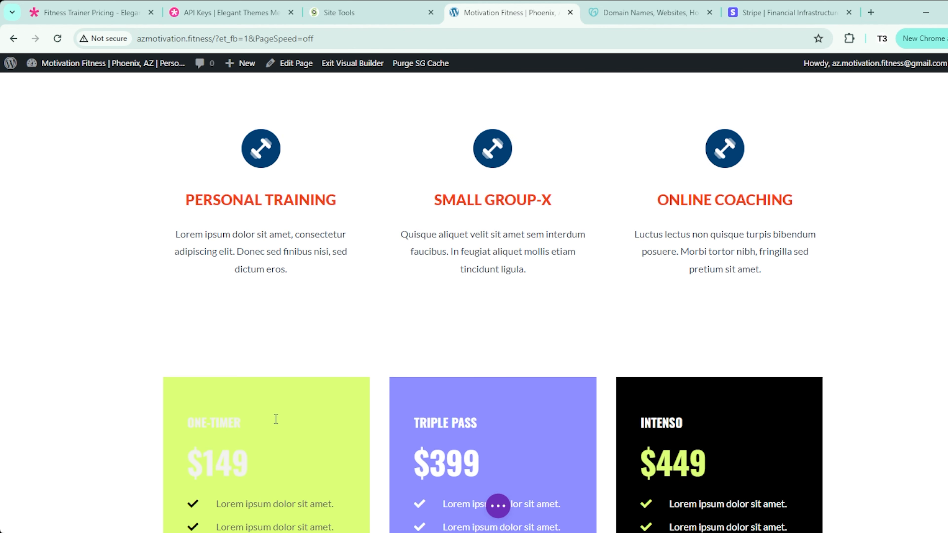
# Step: Scroll down to the bottom edge of the pricing cards and the space beneath
pyautogui.scroll(-3, 112, 355)
pyautogui.scroll(-3, 491, 262)
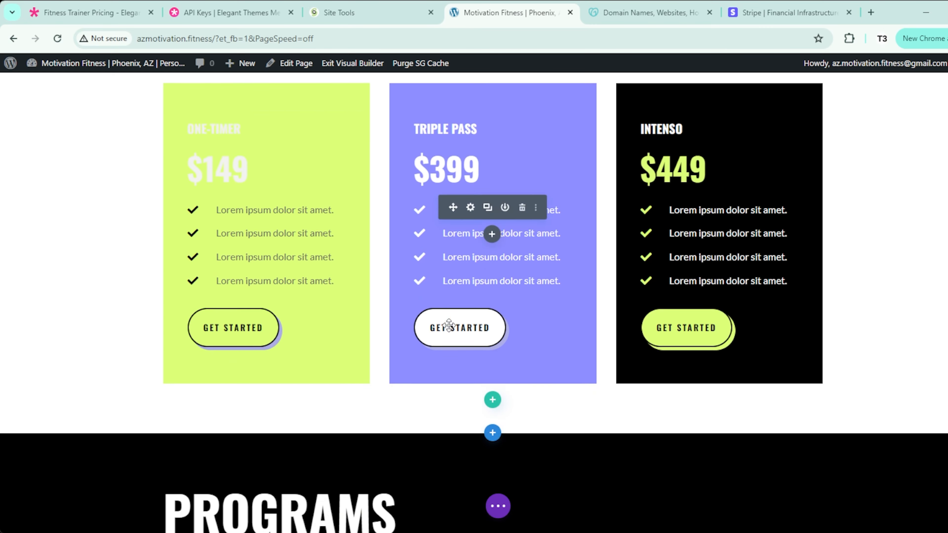
pyautogui.scroll(4, 490, 328)
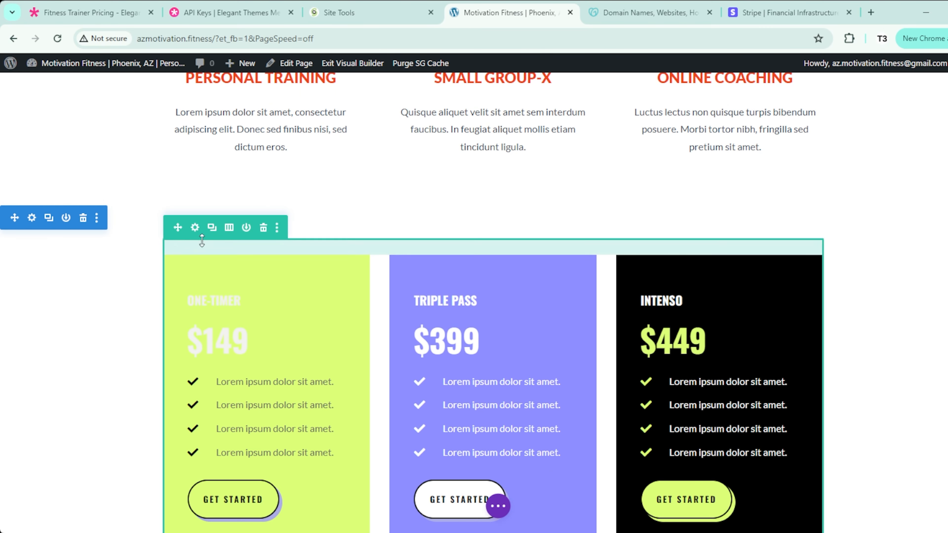
pyautogui.scroll(-2, 530, 258)
pyautogui.scroll(-1, 530, 255)
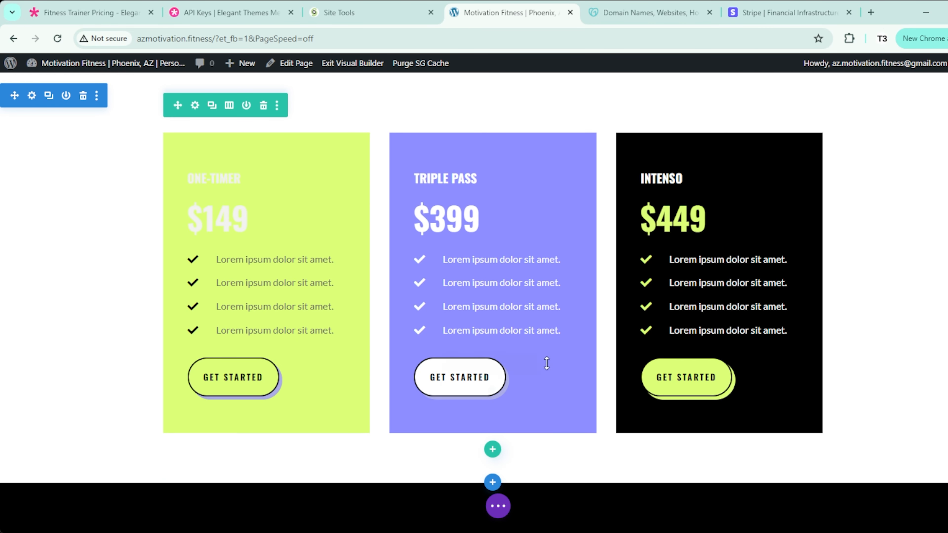
# Step: Add a one-column row with a Text module reading 'Pricing' formatted as Heading 1
pyautogui.click(493, 447)
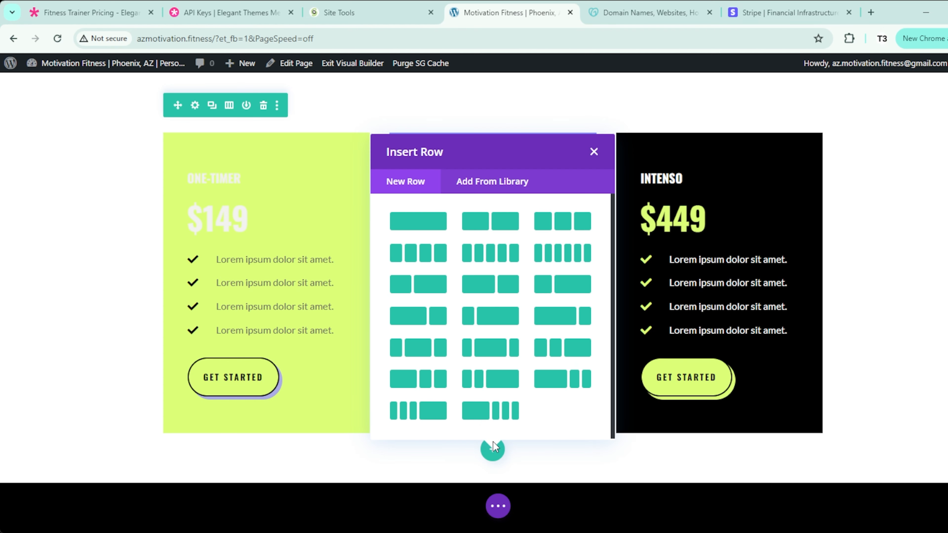
pyautogui.click(418, 222)
pyautogui.write('text')
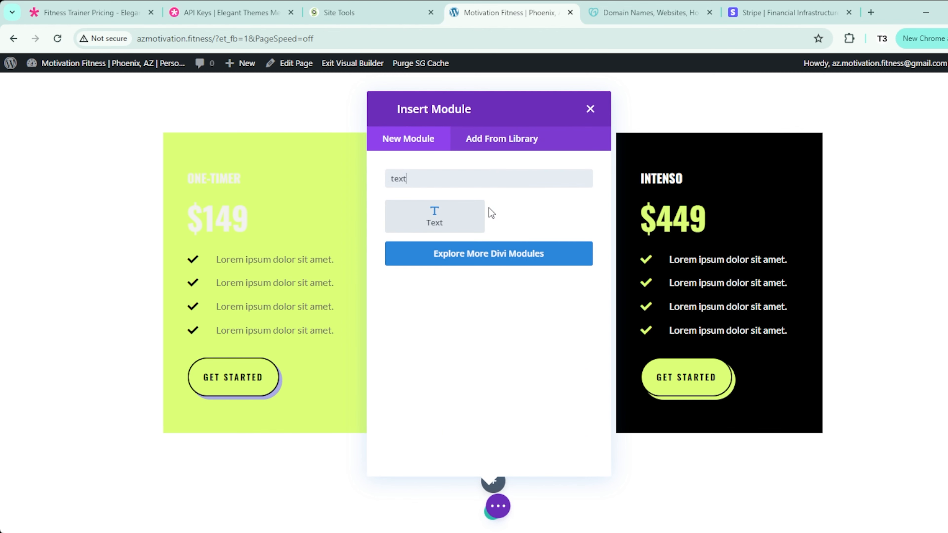
pyautogui.click(478, 214)
pyautogui.write('Pricing')
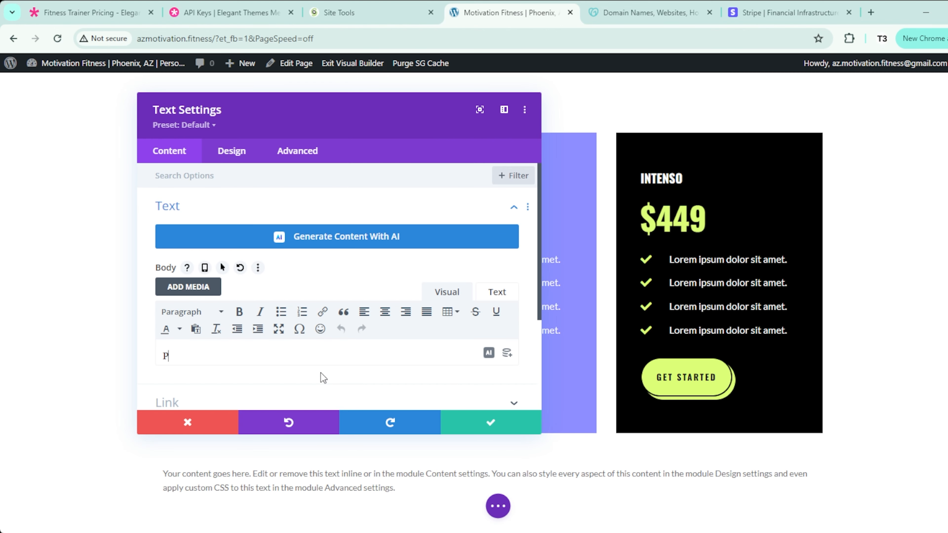
pyautogui.hotkey('ctrl', 'a')
pyautogui.click(223, 313)
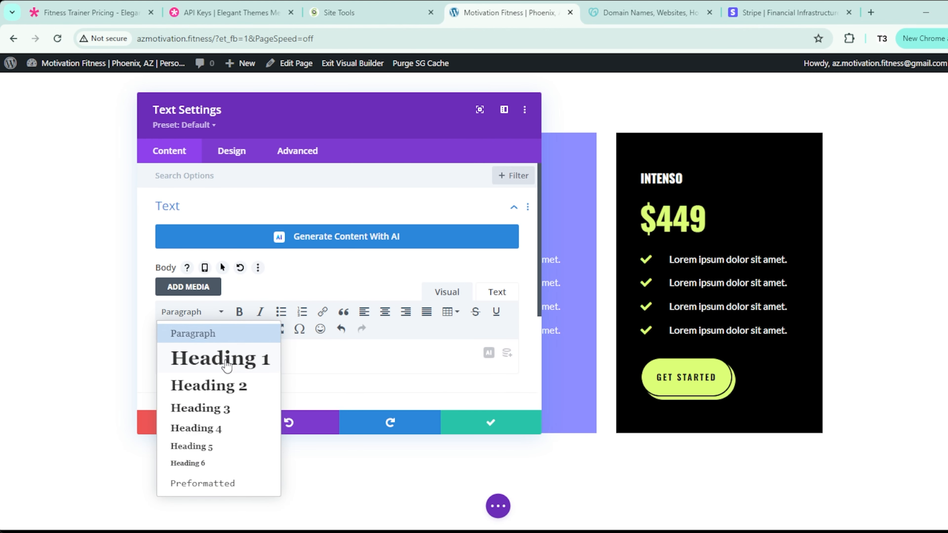
pyautogui.click(224, 360)
pyautogui.click(335, 354)
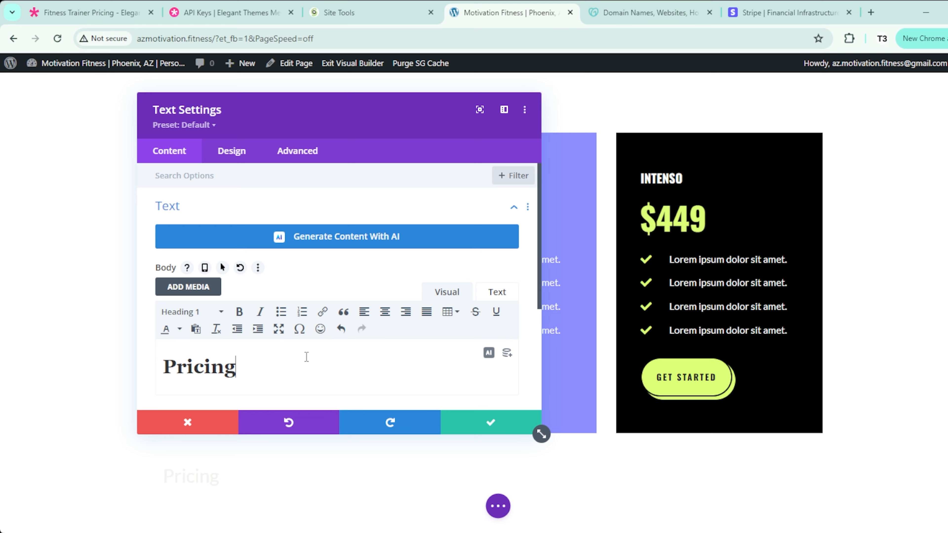
# Step: Set the heading font to Lato with Heavy weight
pyautogui.moveTo(264, 105); pyautogui.dragTo(529, 106)
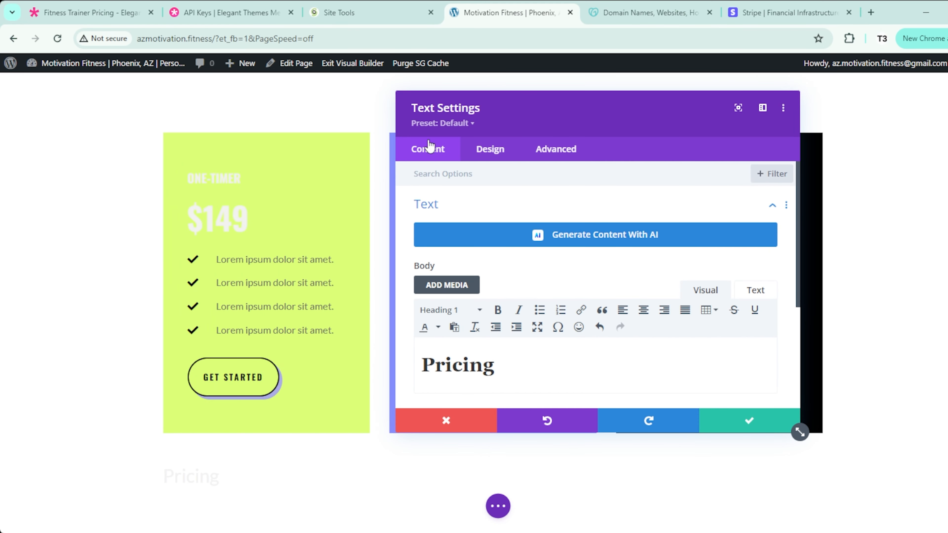
pyautogui.click(488, 149)
pyautogui.click(508, 242)
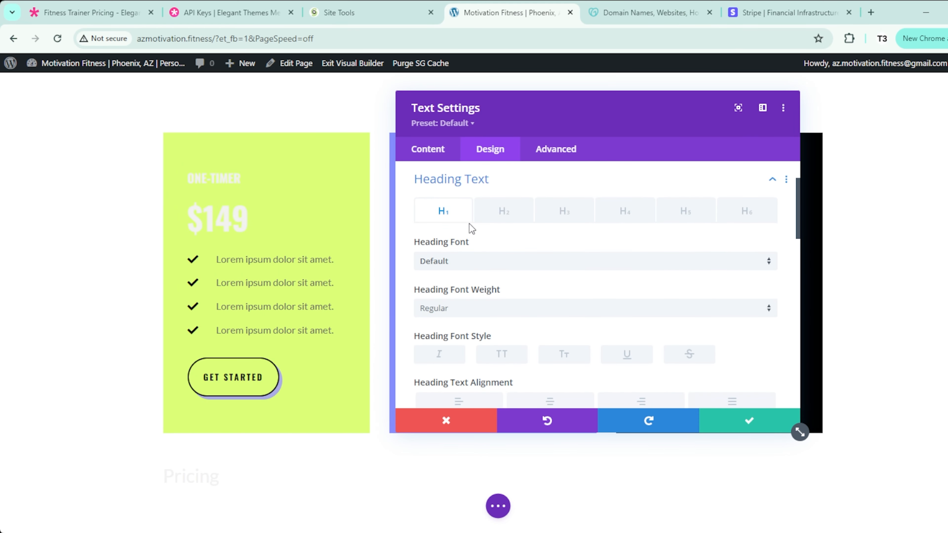
pyautogui.click(658, 267)
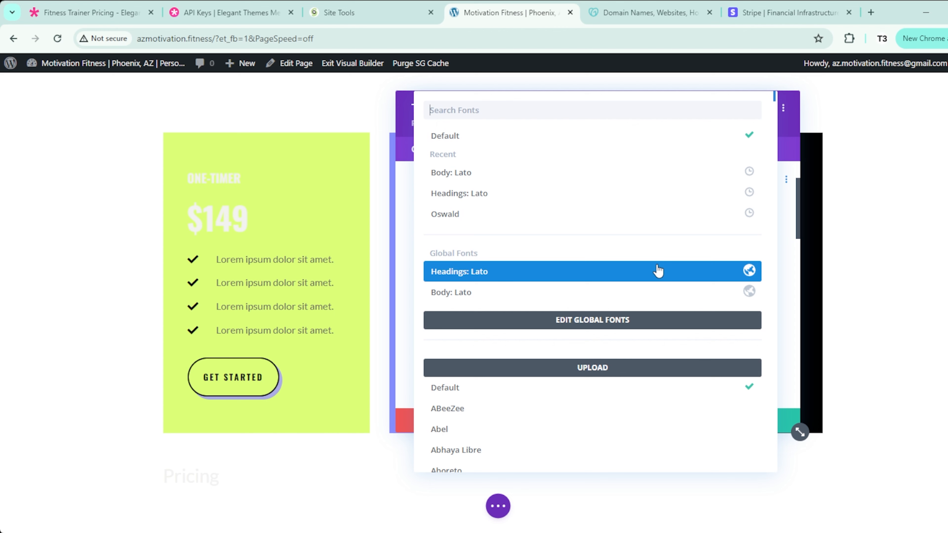
pyautogui.click(650, 274)
pyautogui.click(701, 321)
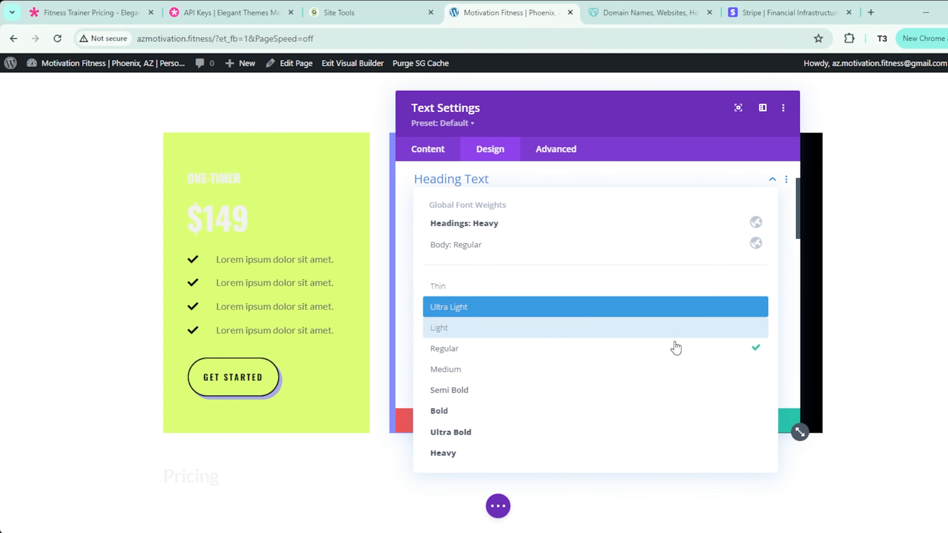
pyautogui.click(506, 453)
# Step: Make the heading uppercase, navy #012340, centered, and 54px in size
pyautogui.scroll(-3, 498, 392)
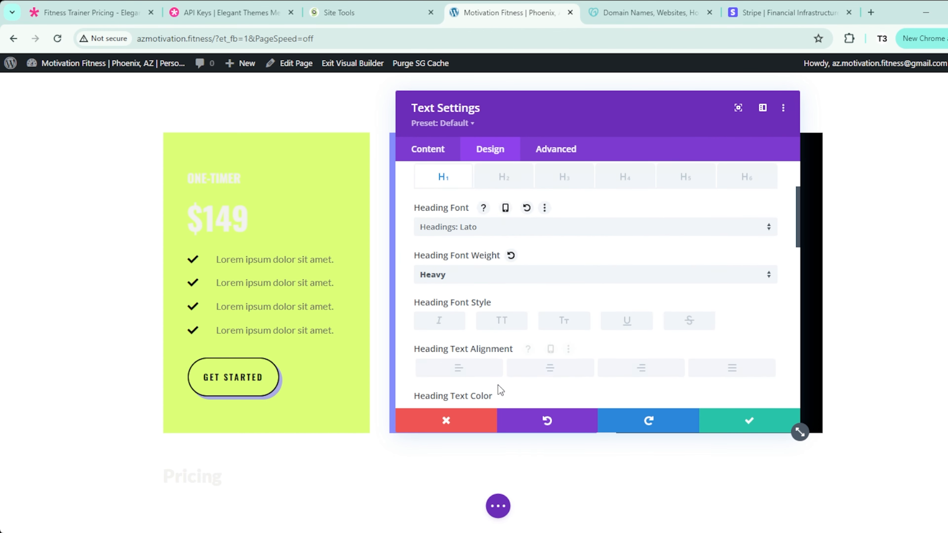
pyautogui.click(502, 294)
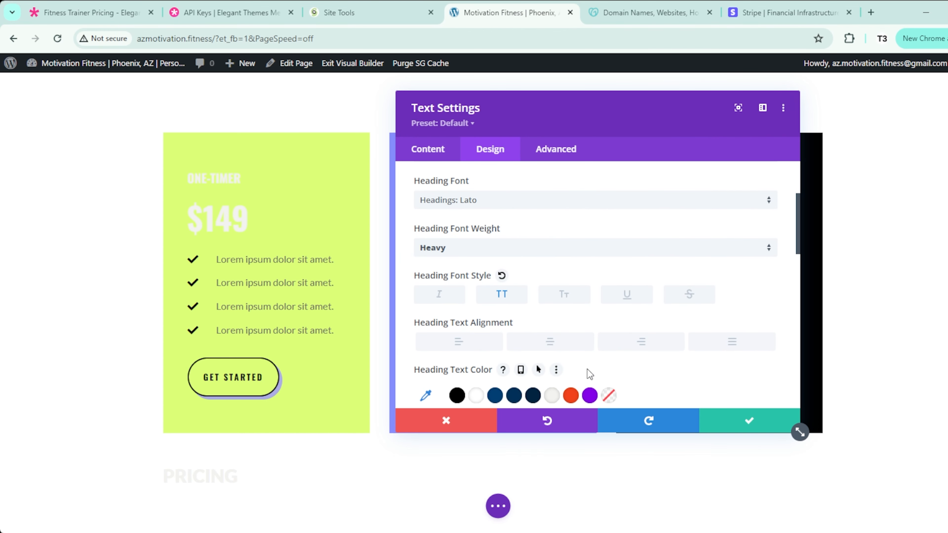
pyautogui.scroll(-2, 587, 368)
pyautogui.click(533, 335)
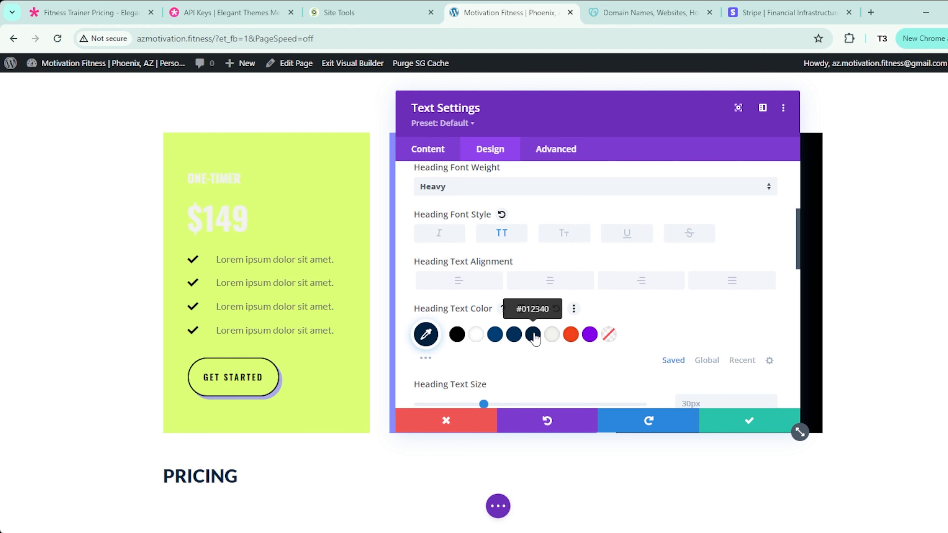
pyautogui.scroll(-2, 535, 338)
pyautogui.click(519, 223)
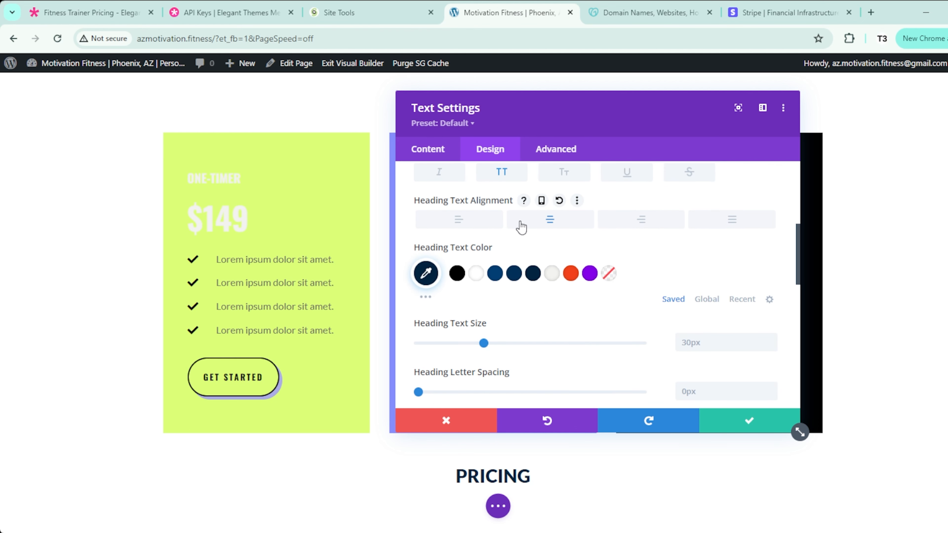
pyautogui.click(771, 338)
pyautogui.click(771, 339)
pyautogui.click(771, 339)
pyautogui.click(771, 339)
pyautogui.click(771, 339)
pyautogui.click(771, 339)
pyautogui.click(771, 339)
pyautogui.moveTo(498, 346); pyautogui.dragTo(540, 347)
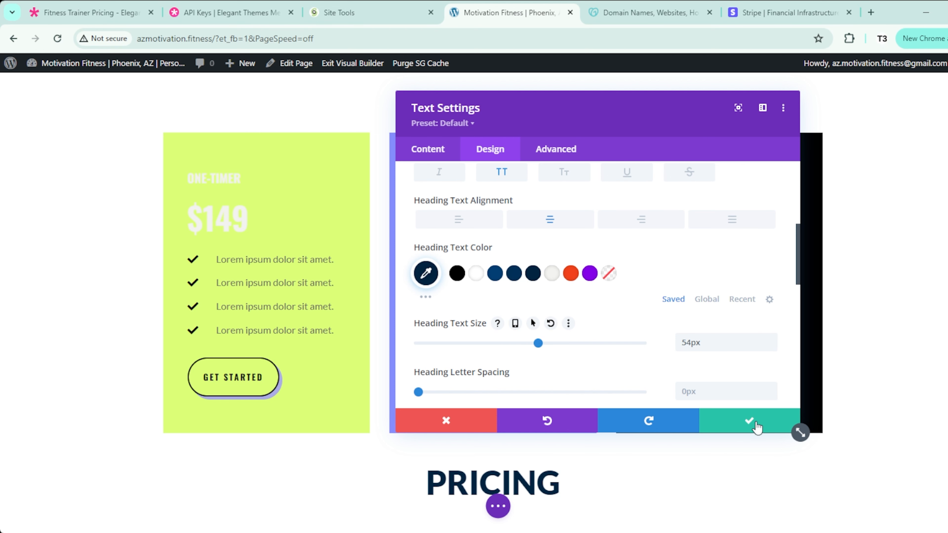
# Step: Save the heading, move its row above the pricing cards, and tighten the spacing
pyautogui.click(748, 422)
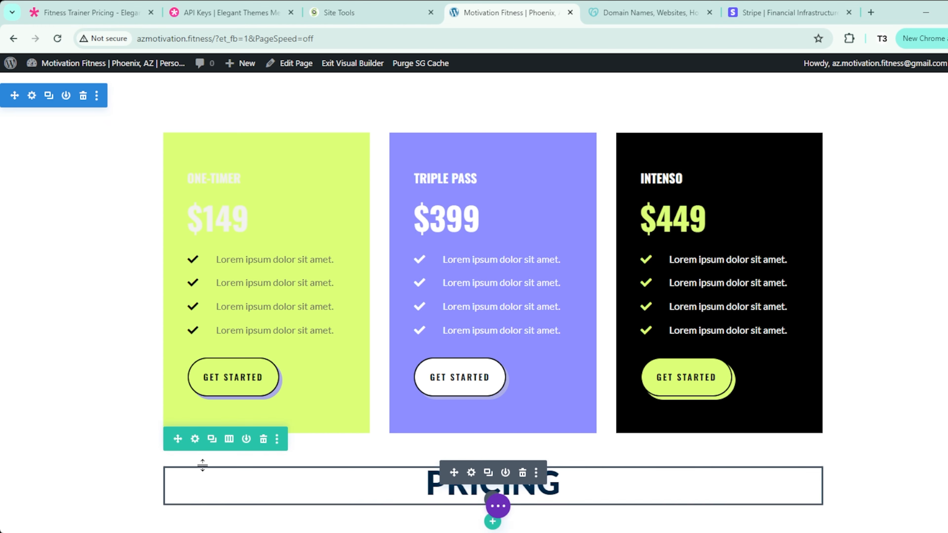
pyautogui.moveTo(176, 441); pyautogui.dragTo(303, 102)
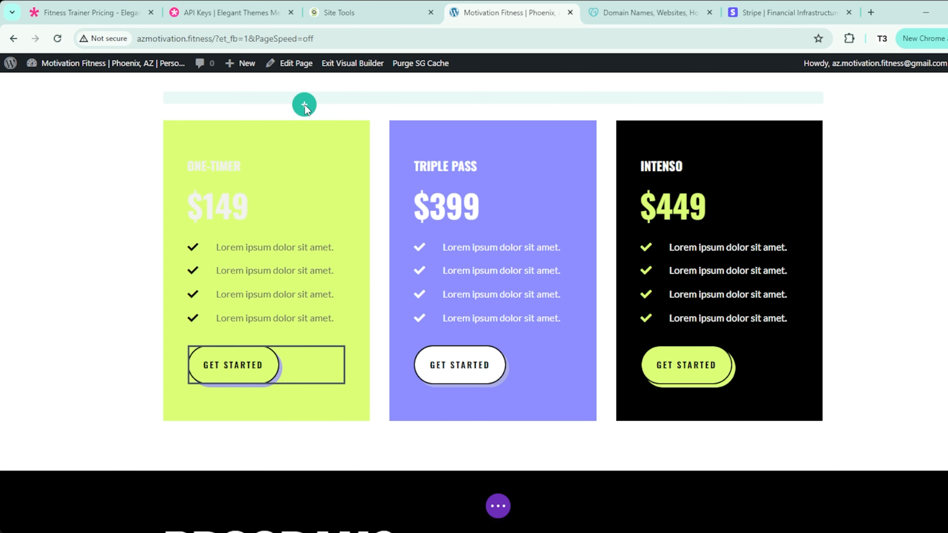
pyautogui.scroll(7, 305, 113)
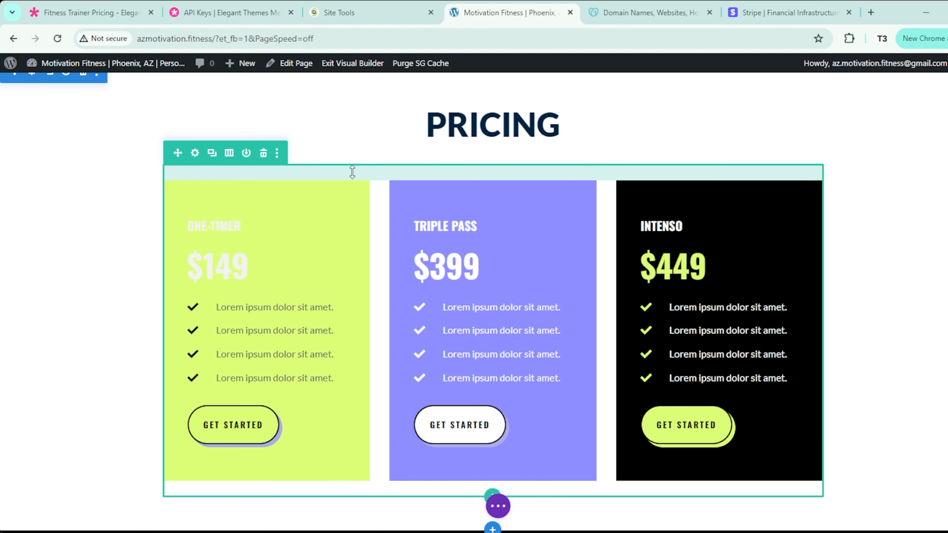
pyautogui.moveTo(352, 166); pyautogui.dragTo(360, 146)
pyautogui.scroll(2, 896, 279)
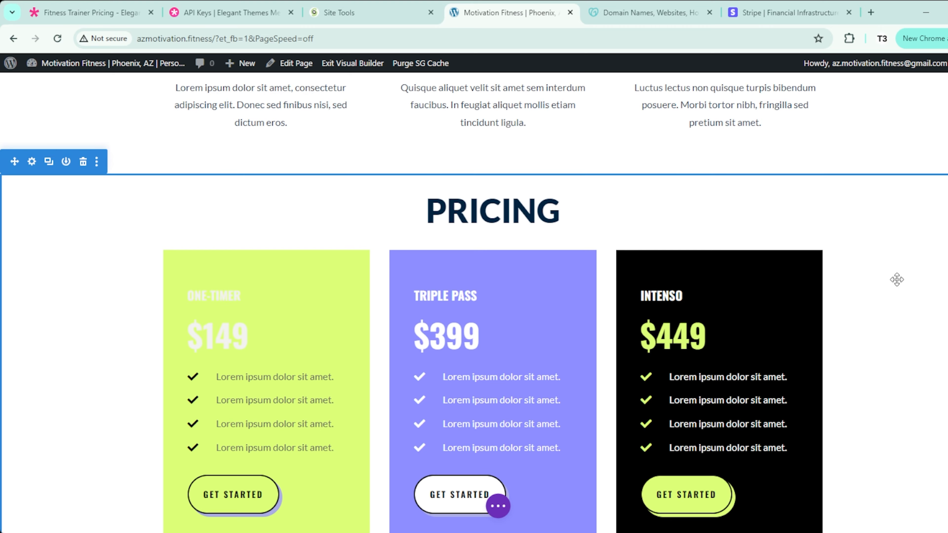
pyautogui.scroll(-1, 896, 279)
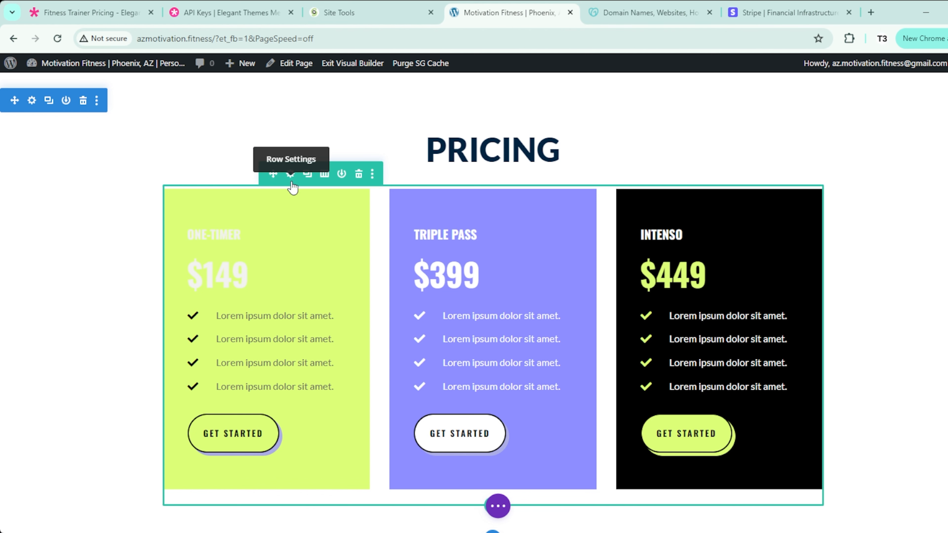
# Step: Give the first pricing card column a dark navy background
pyautogui.click(292, 182)
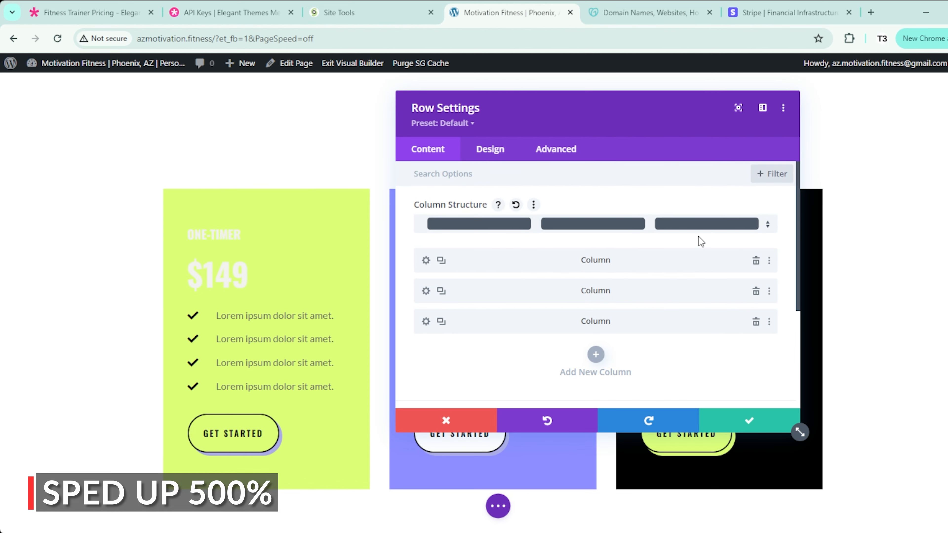
pyautogui.click(425, 262)
pyautogui.click(495, 387)
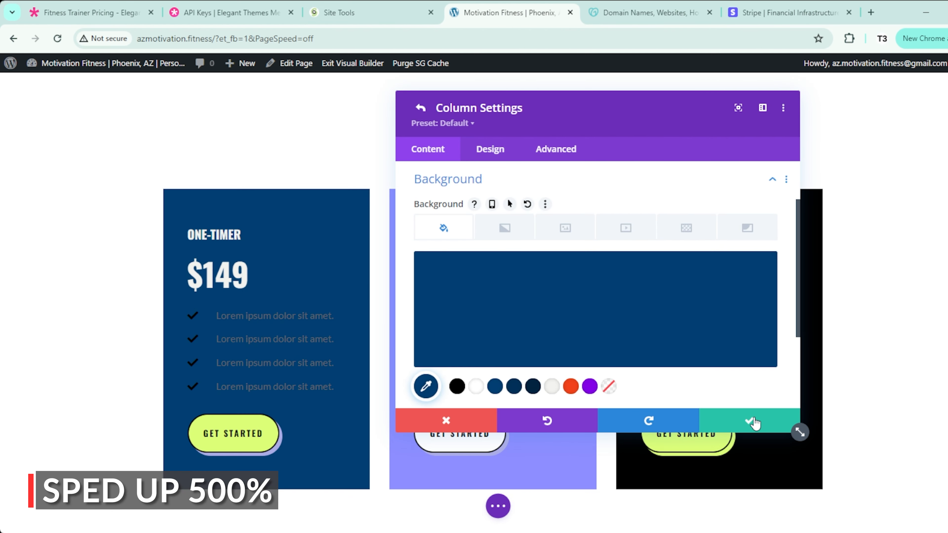
pyautogui.click(754, 422)
# Step: Make the second and third cards navy and remove their Get Started buttons
pyautogui.click(425, 288)
pyautogui.click(514, 386)
pyautogui.click(750, 421)
pyautogui.click(425, 314)
pyautogui.click(533, 386)
pyautogui.click(750, 421)
pyautogui.click(750, 421)
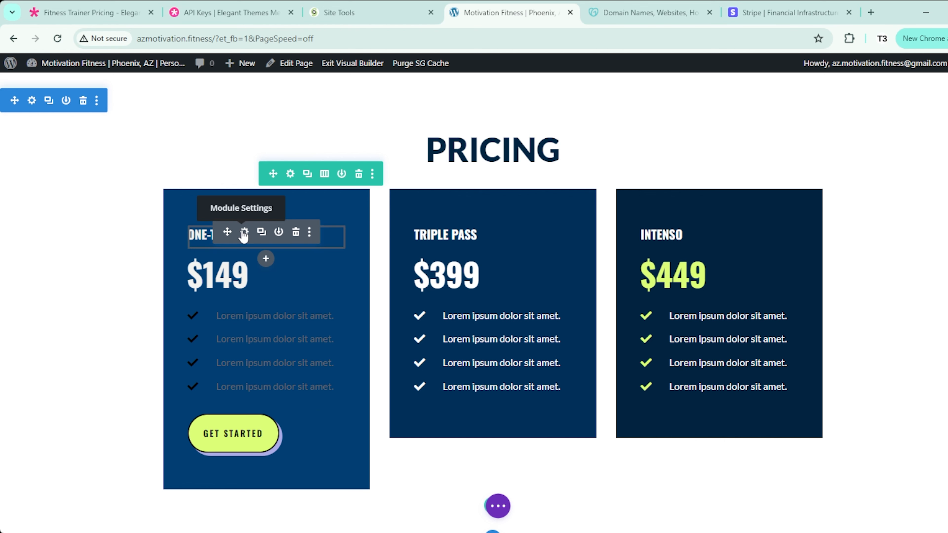
# Step: Rename the first card's One-Timer title to 'Five Sessions'
pyautogui.click(244, 234)
pyautogui.tripleClick(476, 357)
pyautogui.write('5')
pyautogui.write('-Person Group')
pyautogui.press('BackSpace')
pyautogui.press('BackSpace')
pyautogui.press('BackSpace')
pyautogui.press('BackSpace')
pyautogui.press('BackSpace')
pyautogui.press('BackSpace')
pyautogui.press('BackSpace')
pyautogui.press('BackSpace')
pyautogui.press('BackSpace')
pyautogui.press('BackSpace')
pyautogui.press('BackSpace')
pyautogui.press('BackSpace')
pyautogui.press('BackSpace')
pyautogui.press('BackSpace')
pyautogui.write('5-P')
pyautogui.hotkey('ctrl', 'z')
pyautogui.hotkey('ctrl', 'z')
pyautogui.hotkey('ctrl', 'z')
pyautogui.tripleClick(431, 356)
pyautogui.write('Five Sessions')
pyautogui.click(749, 421)
# Step: Style the Five Sessions title in Lato, Ultra Bold weight
pyautogui.click(244, 234)
pyautogui.click(186, 228)
pyautogui.click(534, 255)
pyautogui.click(537, 270)
pyautogui.click(463, 302)
pyautogui.click(453, 431)
# Step: Change the first card's price from $149 to $375
pyautogui.scroll(-3, 514, 390)
pyautogui.click(749, 421)
pyautogui.click(247, 261)
pyautogui.tripleClick(441, 361)
pyautogui.write('$350')
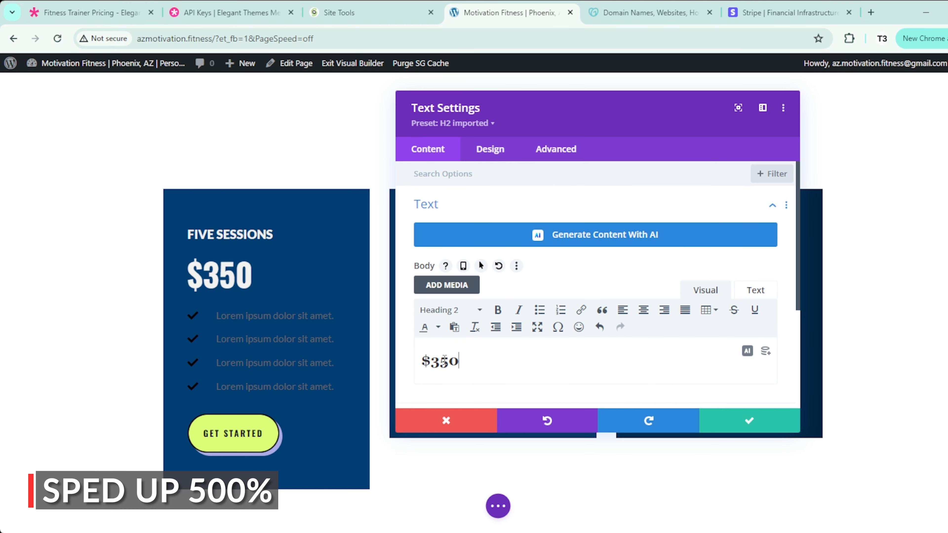
pyautogui.press('BackSpace')
pyautogui.press('BackSpace')
pyautogui.write('75')
# Step: Style the $375 price in Headings: Lato, Heavy weight, centered
pyautogui.click(490, 148)
pyautogui.click(433, 186)
pyautogui.click(498, 270)
pyautogui.click(499, 271)
pyautogui.click(508, 310)
pyautogui.click(484, 452)
pyautogui.click(550, 402)
pyautogui.click(749, 421)
# Step: Center the FIVE SESSIONS title text
pyautogui.click(245, 233)
pyautogui.click(244, 235)
pyautogui.scroll(-1, 537, 302)
pyautogui.click(549, 341)
# Step: Make the first checklist item's text light grey and its check icon red-orange without background
pyautogui.click(749, 420)
pyautogui.click(245, 315)
pyautogui.click(216, 307)
pyautogui.scroll(-2, 552, 313)
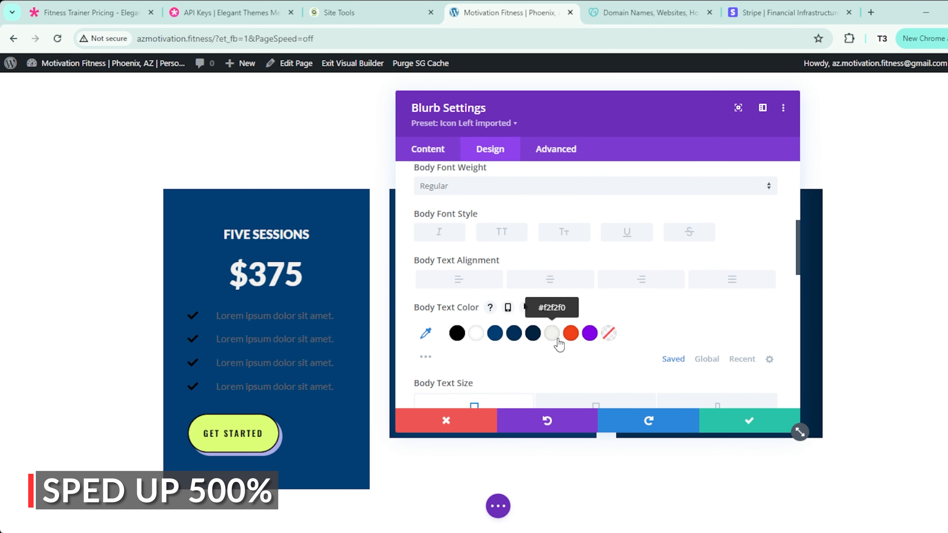
pyautogui.click(555, 334)
pyautogui.click(189, 309)
pyautogui.click(569, 330)
pyautogui.click(571, 255)
pyautogui.click(609, 331)
# Step: Duplicate the red checklist item, remove a grey item, and move a copy into the Triple Pass card
pyautogui.click(749, 421)
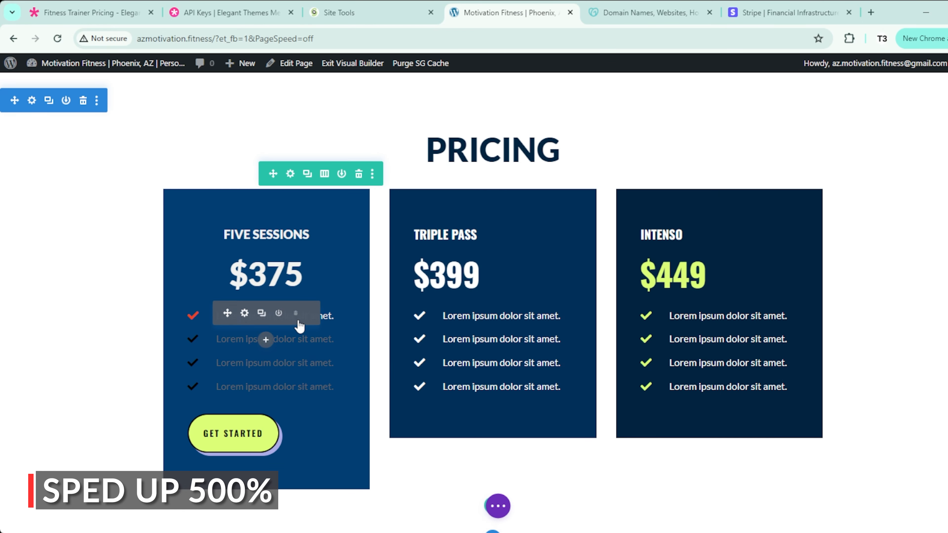
pyautogui.click(262, 313)
pyautogui.click(262, 313)
pyautogui.click(262, 313)
pyautogui.click(296, 409)
pyautogui.click(295, 410)
pyautogui.click(295, 409)
pyautogui.click(262, 314)
pyautogui.moveTo(227, 313); pyautogui.dragTo(493, 288)
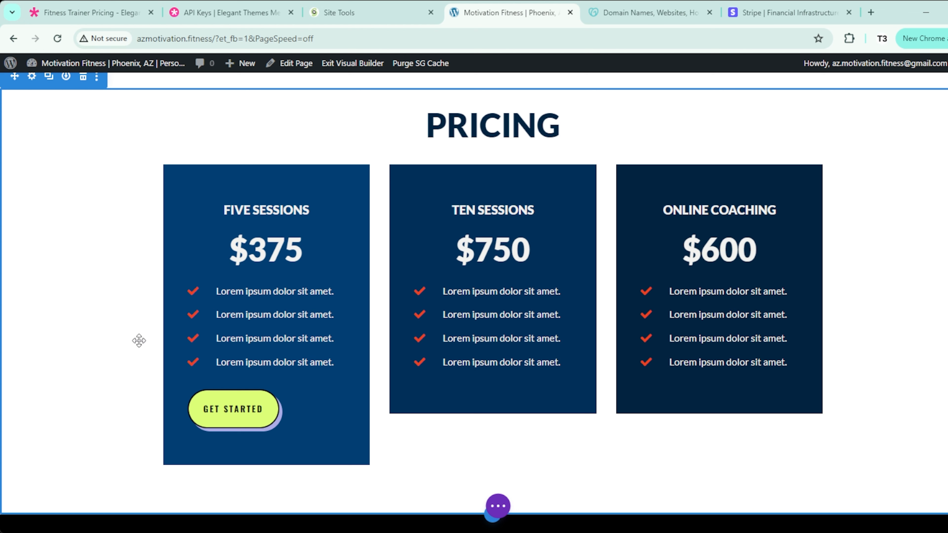
pyautogui.moveTo(228, 399)
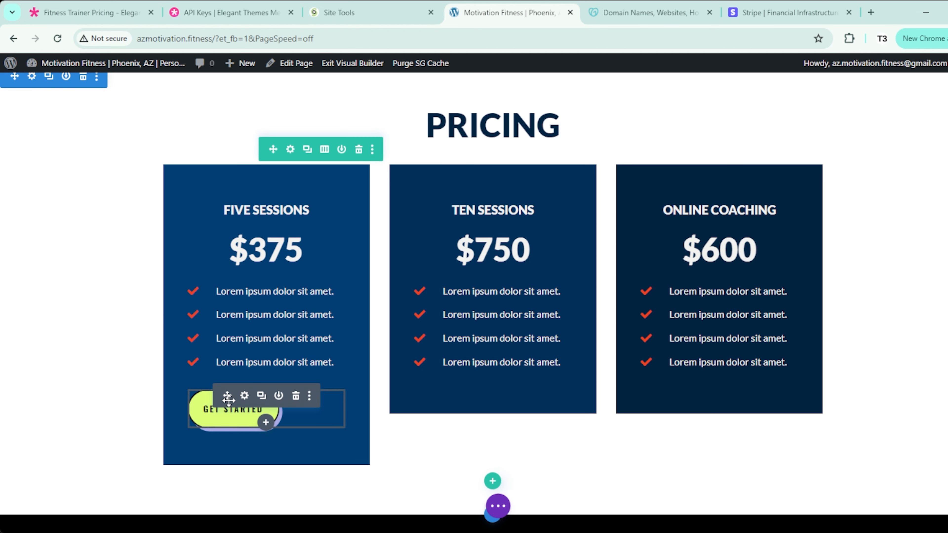
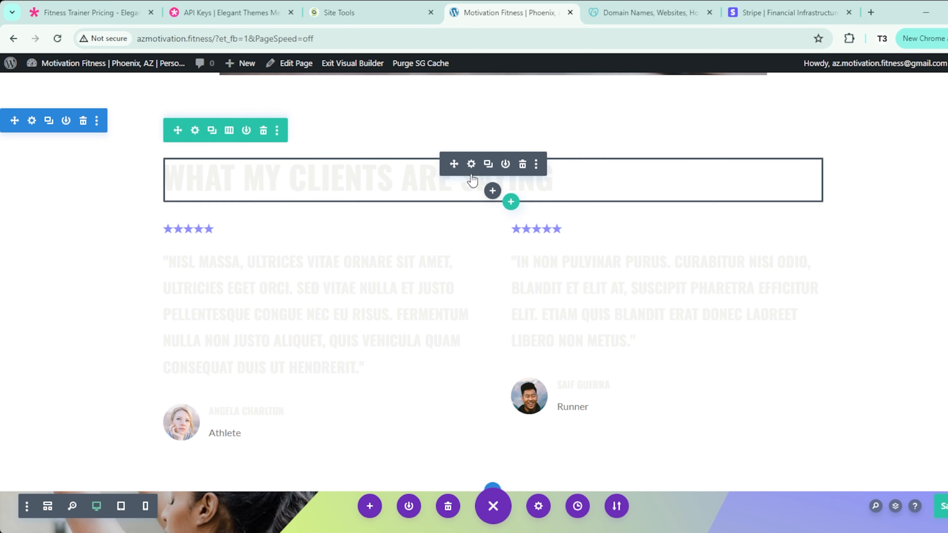
# Step: Style the testimonial heading in Lato, dark blue #012340, Ultra Bold, with a smaller text size
pyautogui.click(604, 273)
pyautogui.click(607, 273)
pyautogui.scroll(-1, 611, 291)
pyautogui.click(656, 407)
pyautogui.scroll(-1, 627, 317)
pyautogui.click(583, 200)
pyautogui.click(582, 433)
pyautogui.scroll(-3, 634, 377)
pyautogui.click(891, 276)
pyautogui.click(891, 276)
pyautogui.click(891, 276)
pyautogui.click(869, 432)
# Step: Colour the star rating orange-red and save its styling
pyautogui.click(297, 222)
pyautogui.click(163, 217)
pyautogui.click(672, 254)
pyautogui.click(634, 272)
pyautogui.scroll(-2, 664, 298)
pyautogui.click(692, 344)
pyautogui.click(869, 432)
# Step: Duplicate the star rating into the right testimonial and adjust the section padding
pyautogui.click(313, 222)
pyautogui.moveTo(277, 222); pyautogui.dragTo(541, 217)
pyautogui.scroll(2, 694, 261)
pyautogui.moveTo(694, 226); pyautogui.dragTo(694, 215)
pyautogui.scroll(-2, 683, 238)
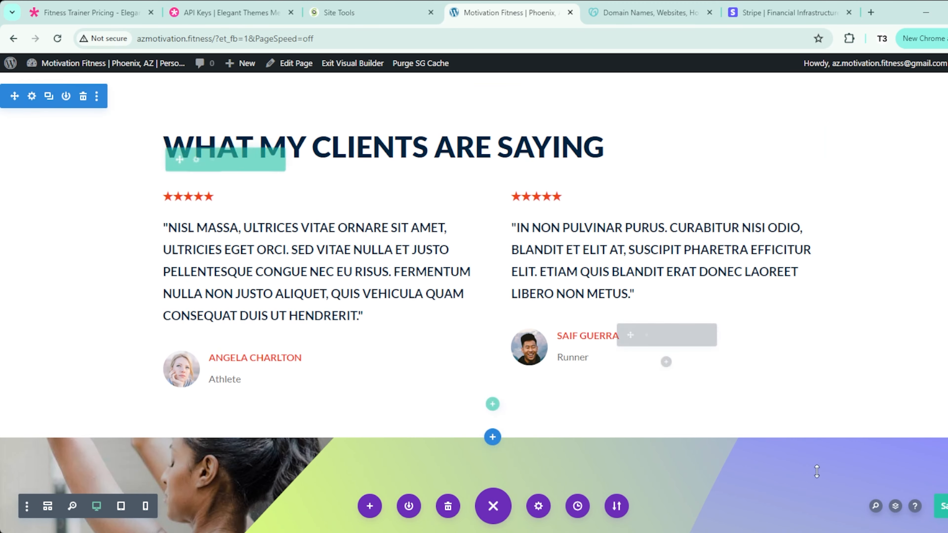
pyautogui.scroll(-6, 324, 362)
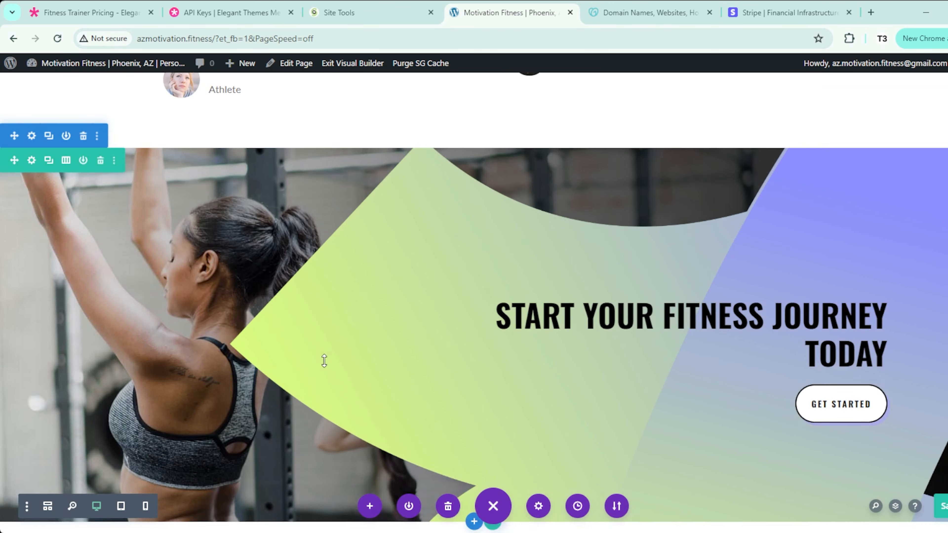
pyautogui.scroll(-1, 324, 361)
pyautogui.scroll(1, 318, 335)
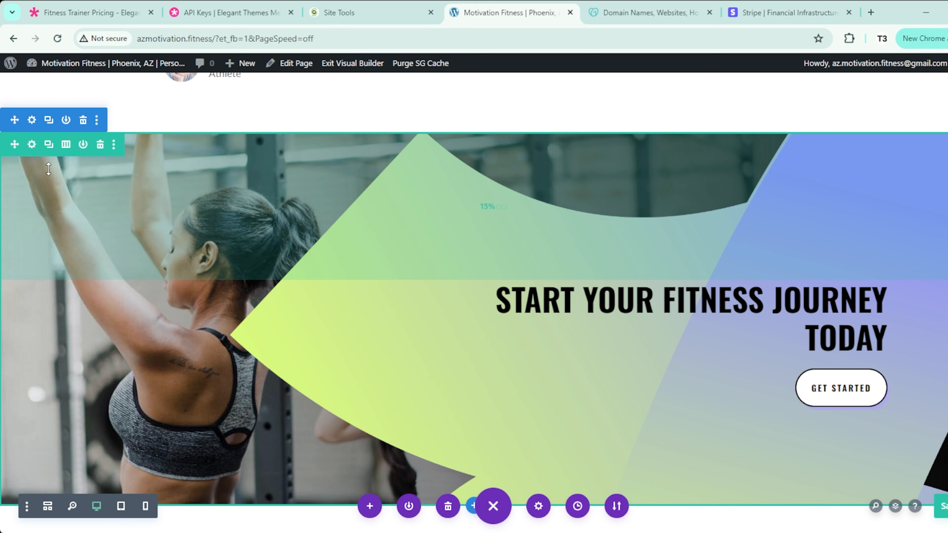
# Step: Remove the curved green-and-purple background image from the call-to-action row so the trainer photo shows
pyautogui.click(32, 145)
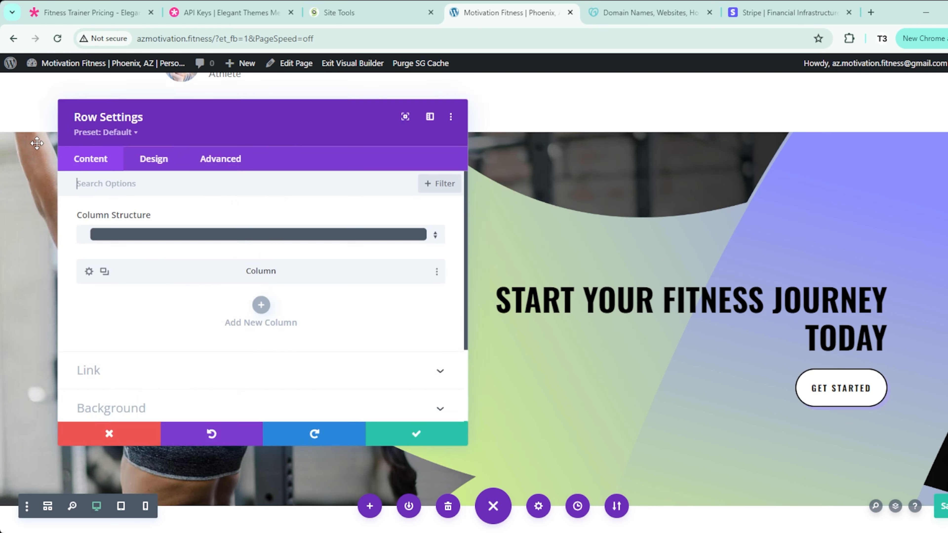
pyautogui.click(132, 401)
pyautogui.click(221, 277)
pyautogui.moveTo(408, 312)
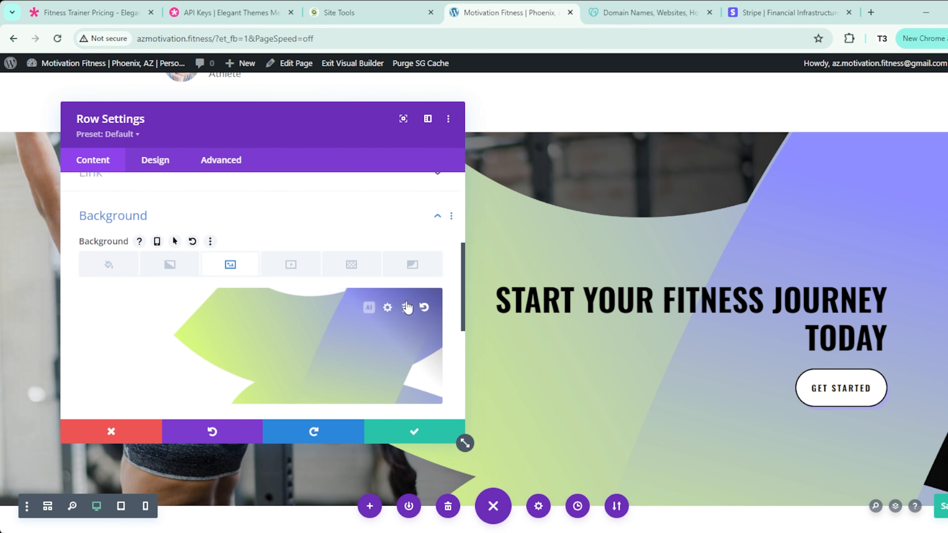
pyautogui.click(406, 307)
pyautogui.click(414, 432)
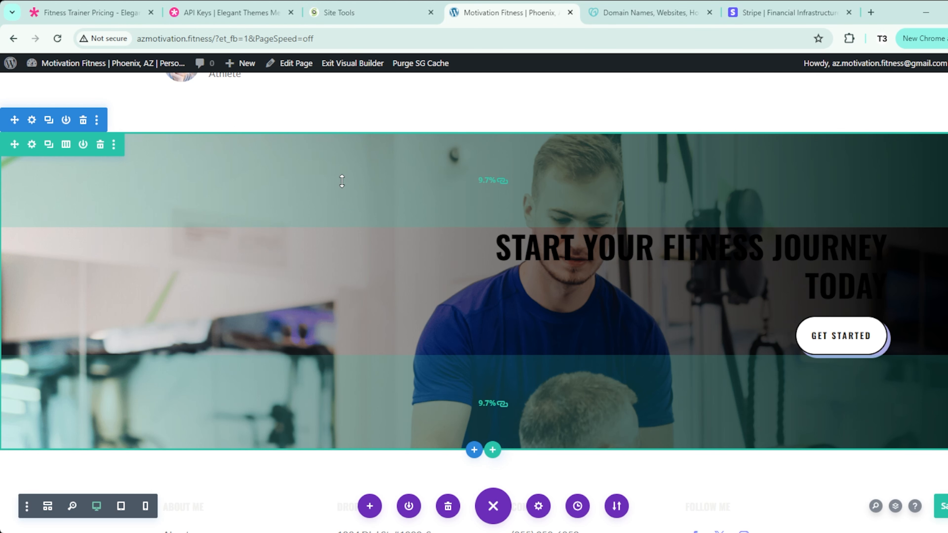
pyautogui.moveTo(504, 284)
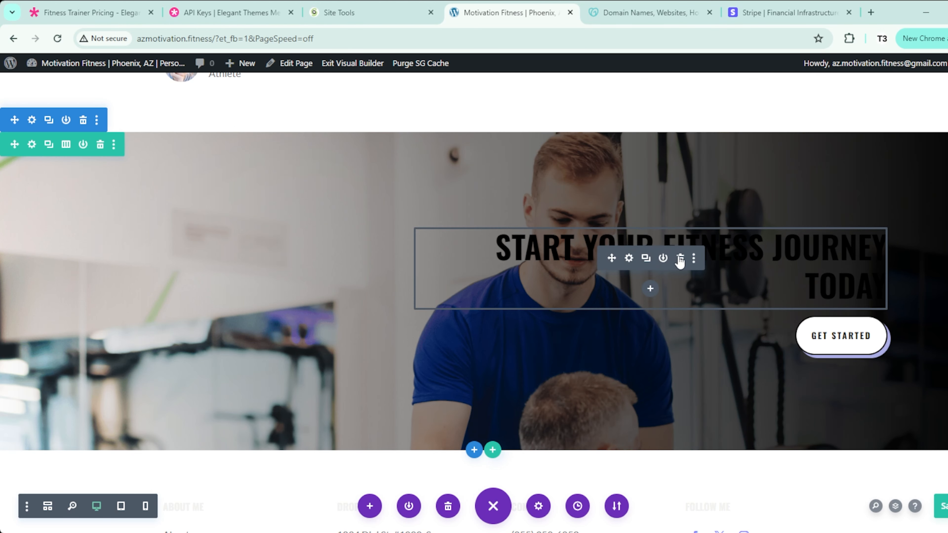
# Step: Delete the heading and GET STARTED button, then insert a Contact Form module in their place
pyautogui.click(680, 259)
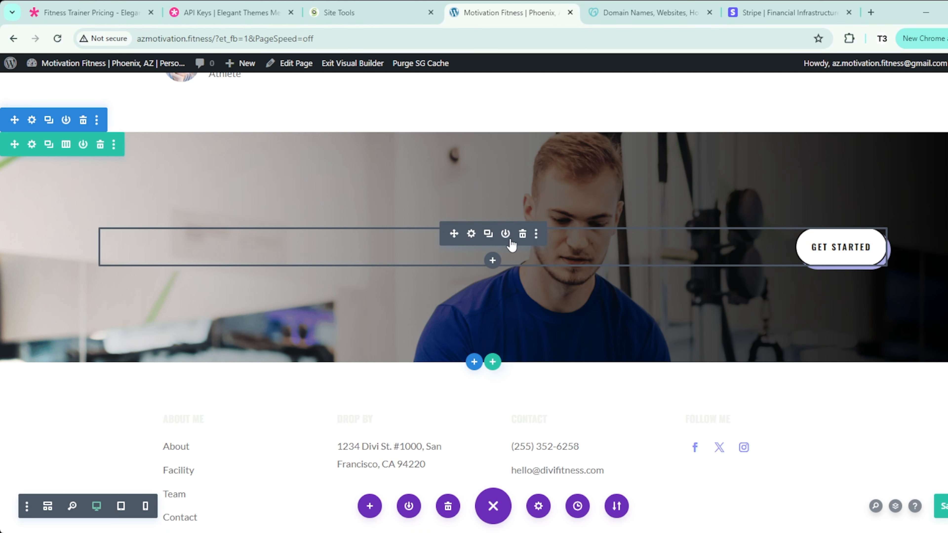
pyautogui.click(523, 234)
pyautogui.click(492, 241)
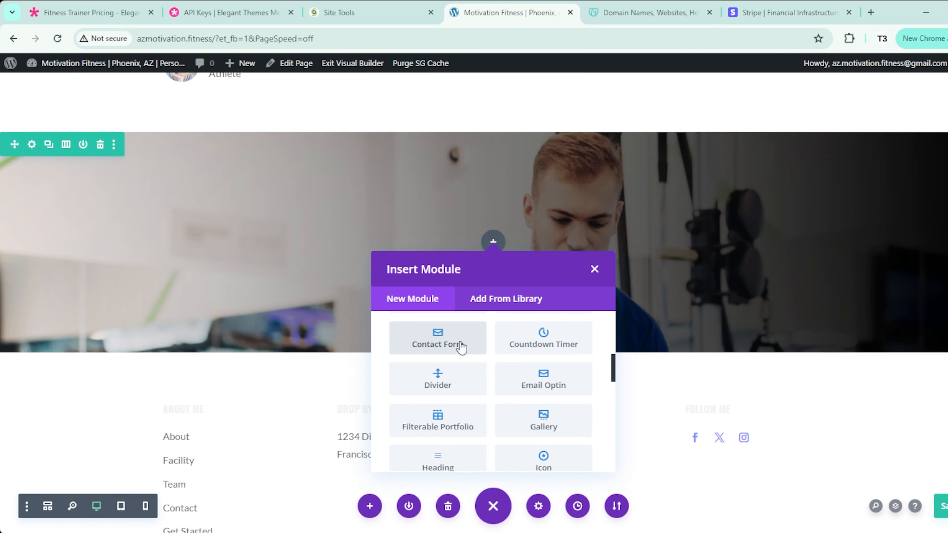
pyautogui.click(453, 304)
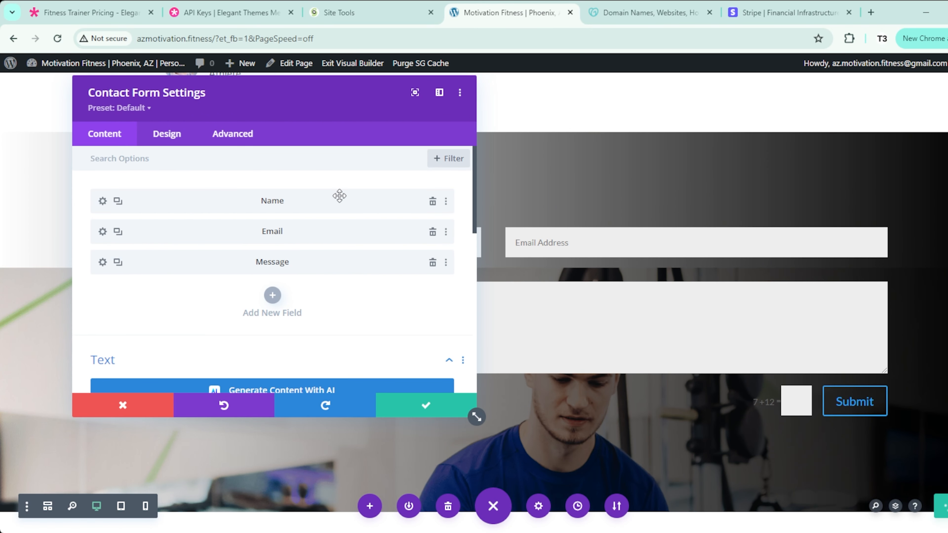
pyautogui.moveTo(229, 102); pyautogui.dragTo(631, 133)
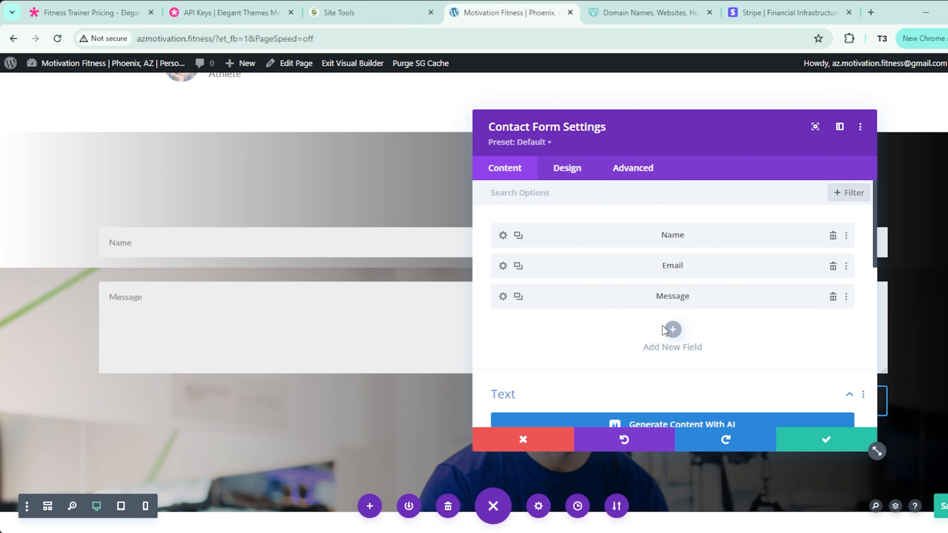
# Step: Add a test field, then delete the extra Field_4 so only Name, Email and Message remain
pyautogui.click(673, 330)
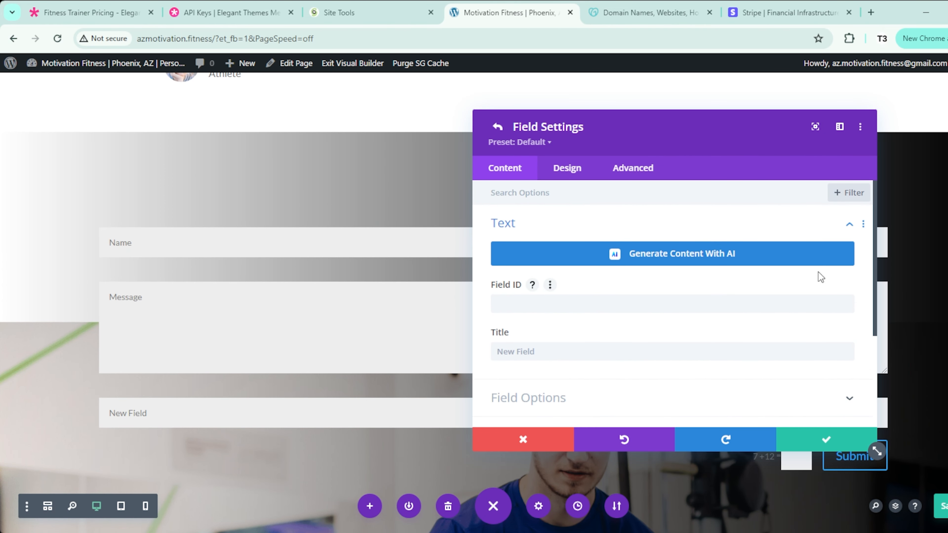
pyautogui.click(497, 127)
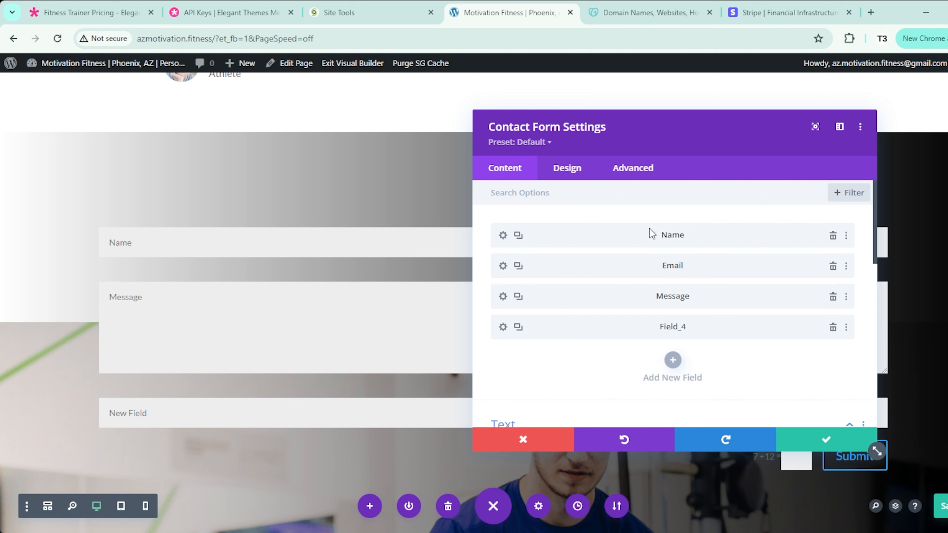
pyautogui.click(833, 327)
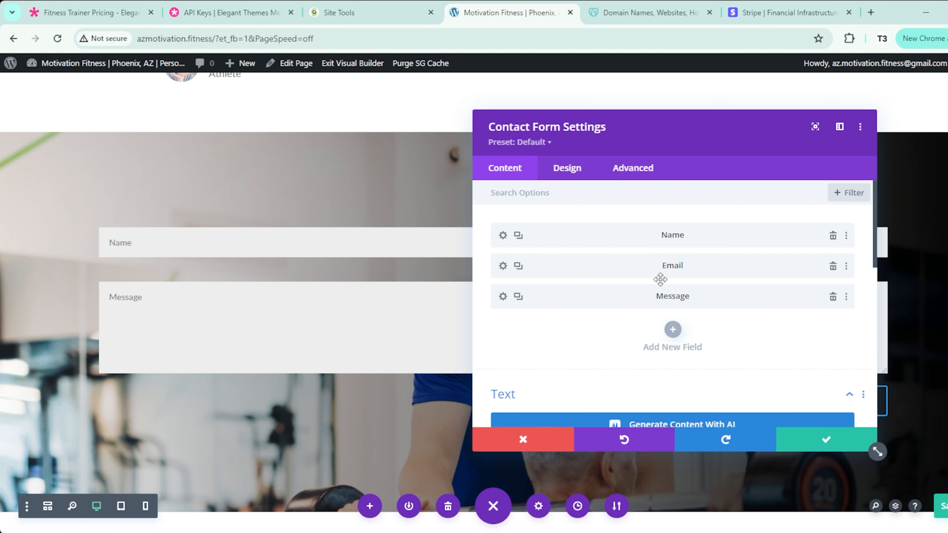
pyautogui.moveTo(620, 131); pyautogui.dragTo(573, 134)
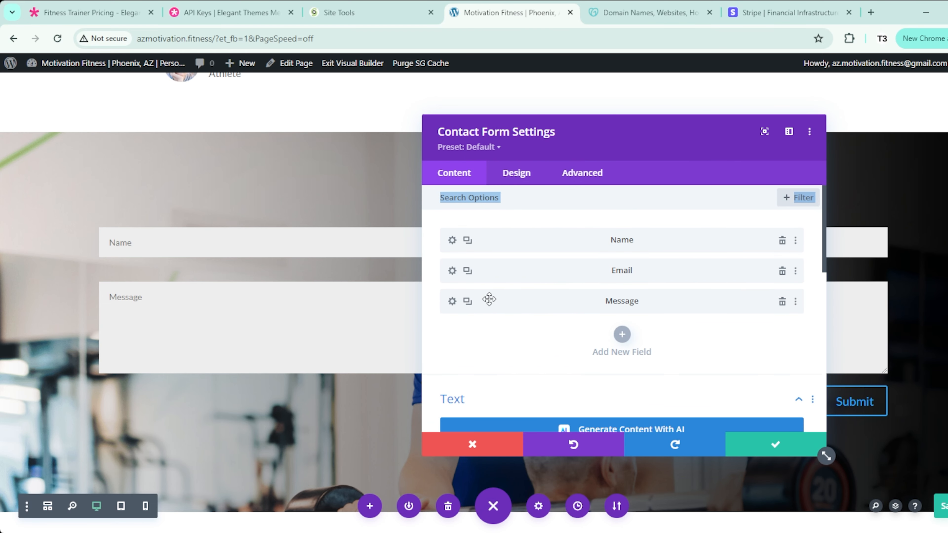
pyautogui.click(113, 247)
pyautogui.click(515, 183)
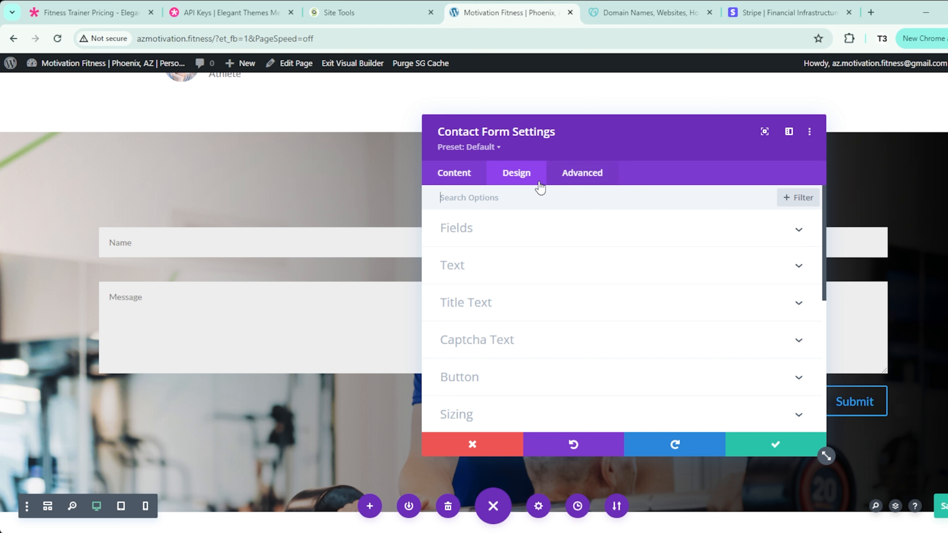
# Step: Style the form fields with #012340, uppercase, Bold, 16px text
pyautogui.click(518, 230)
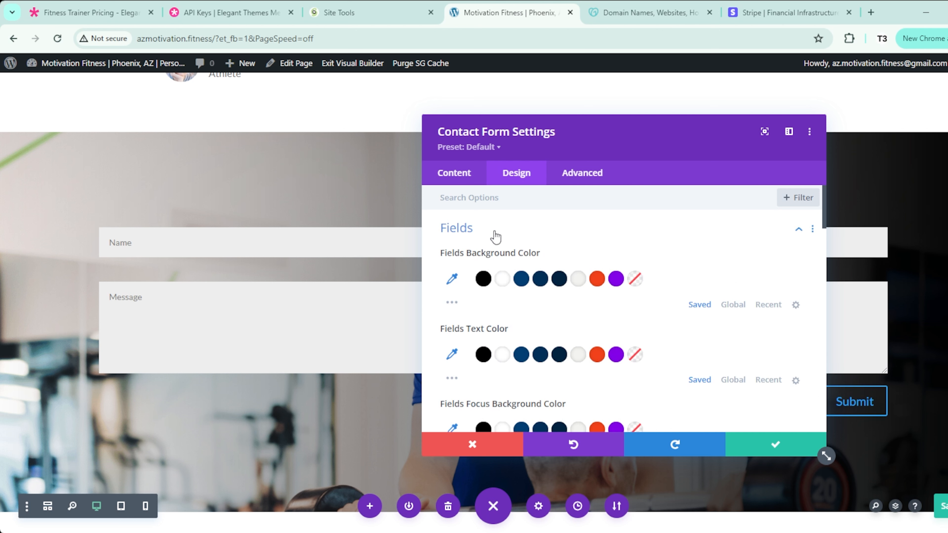
pyautogui.click(559, 354)
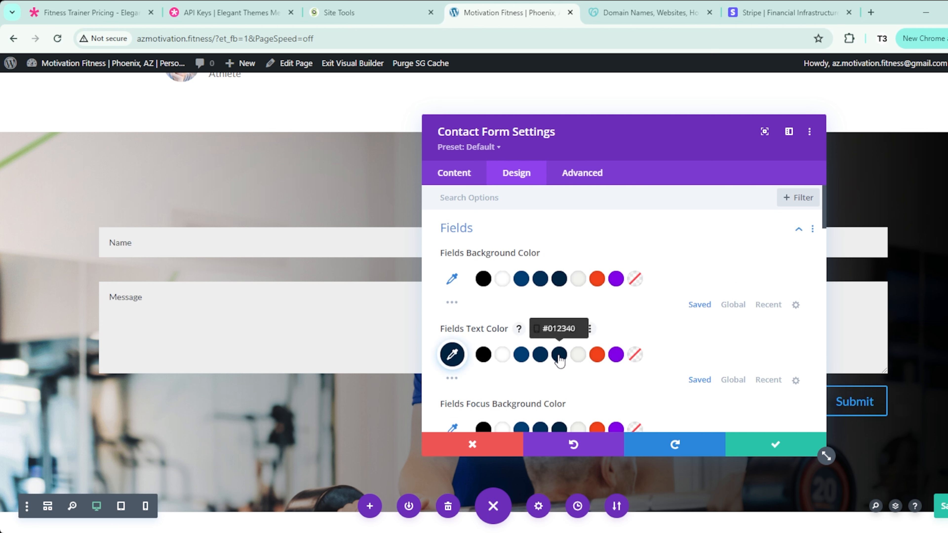
pyautogui.scroll(-8, 559, 359)
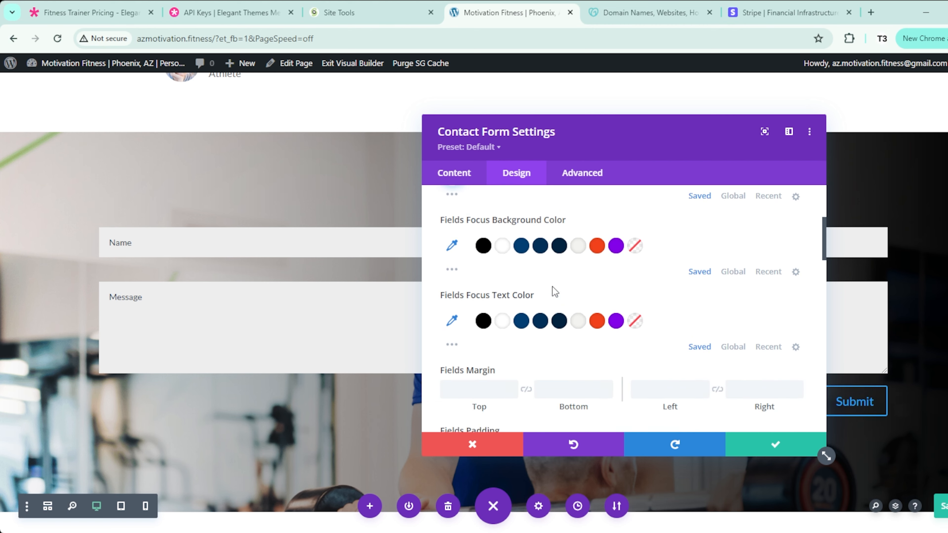
pyautogui.scroll(-5, 555, 291)
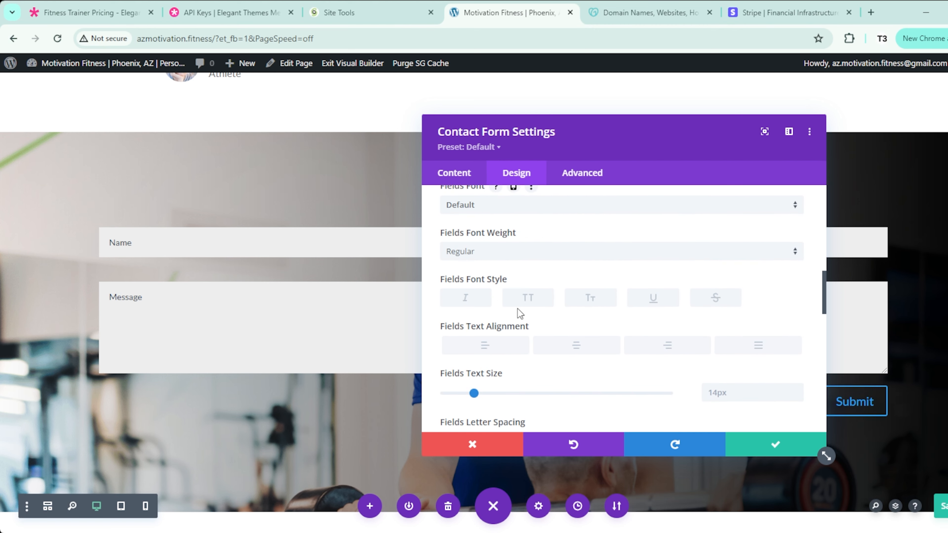
pyautogui.click(529, 299)
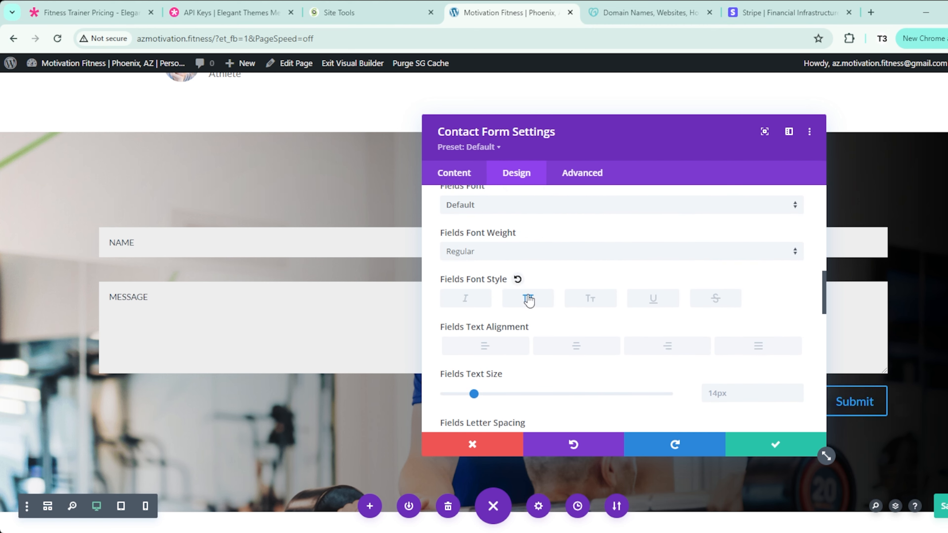
pyautogui.click(522, 253)
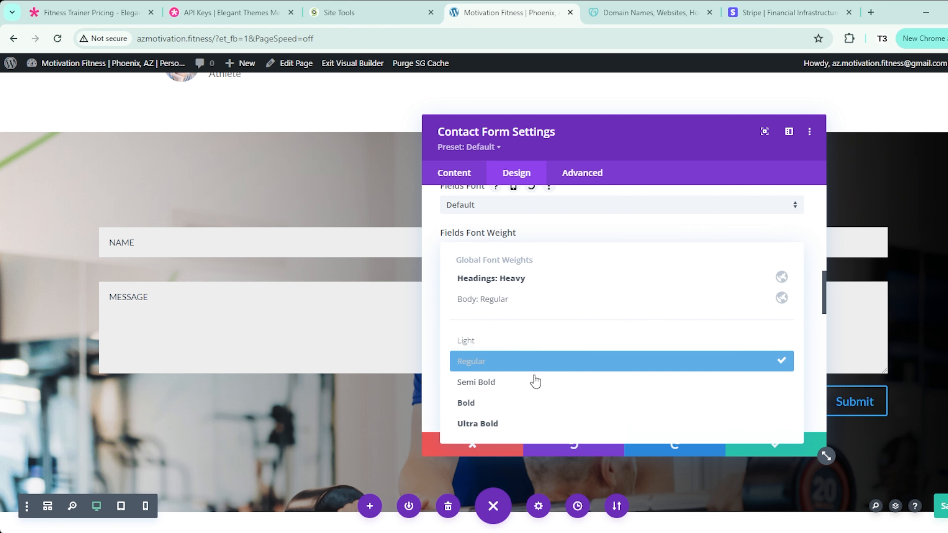
pyautogui.click(531, 408)
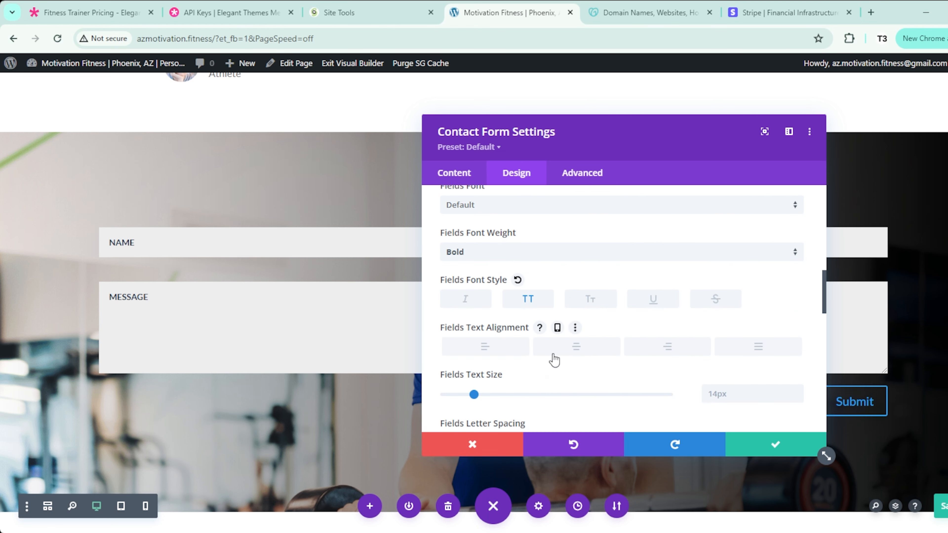
pyautogui.doubleClick(797, 390)
pyautogui.moveTo(656, 153); pyautogui.dragTo(394, 167)
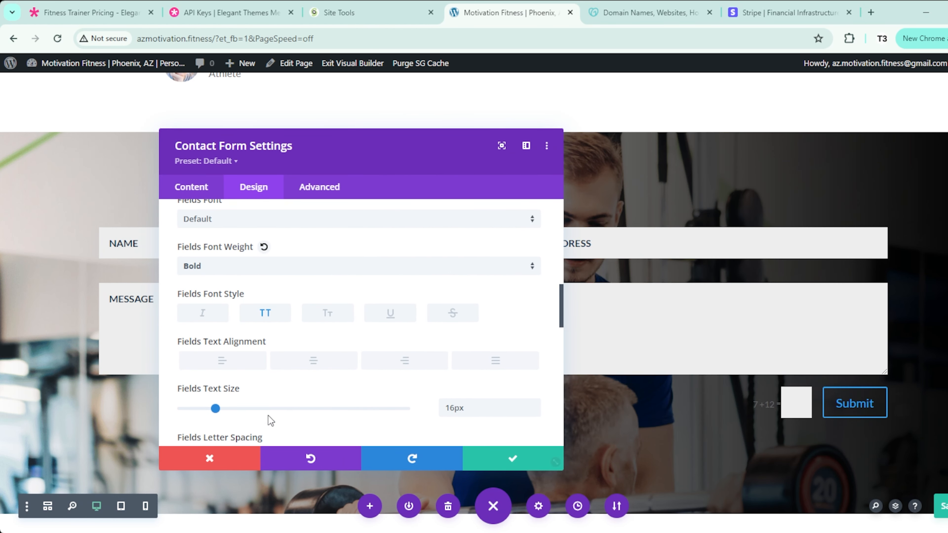
# Step: Make the captcha text uppercase, ultra bold, orange and 18px
pyautogui.scroll(-5, 265, 409)
pyautogui.scroll(-6, 267, 402)
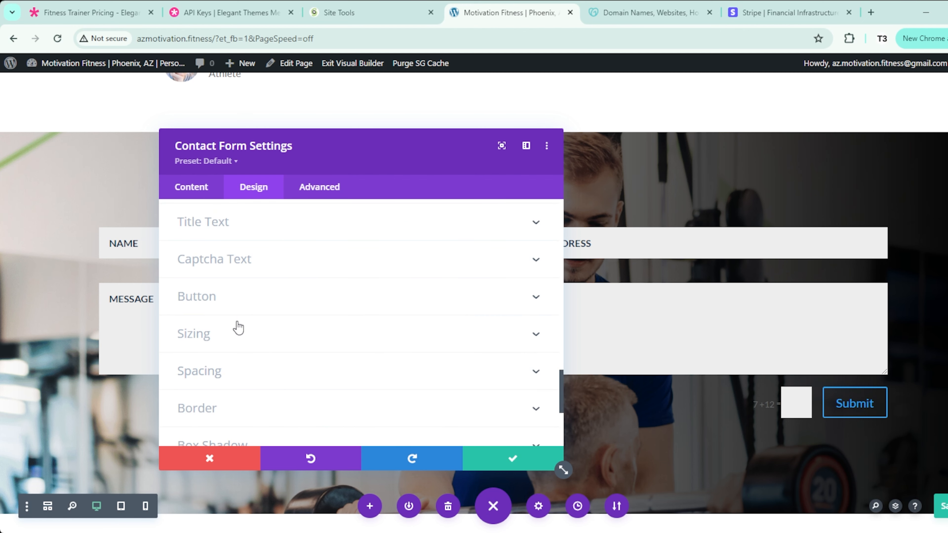
pyautogui.click(253, 265)
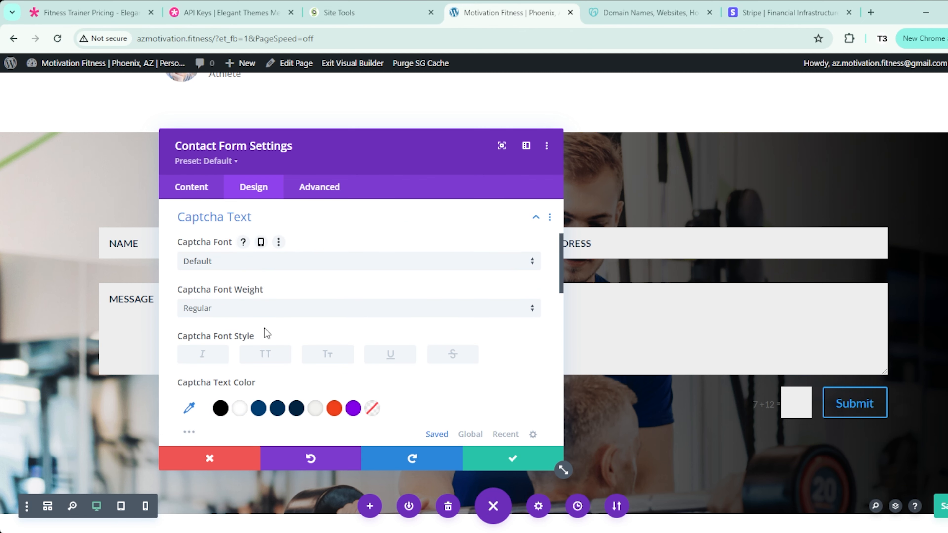
pyautogui.click(264, 355)
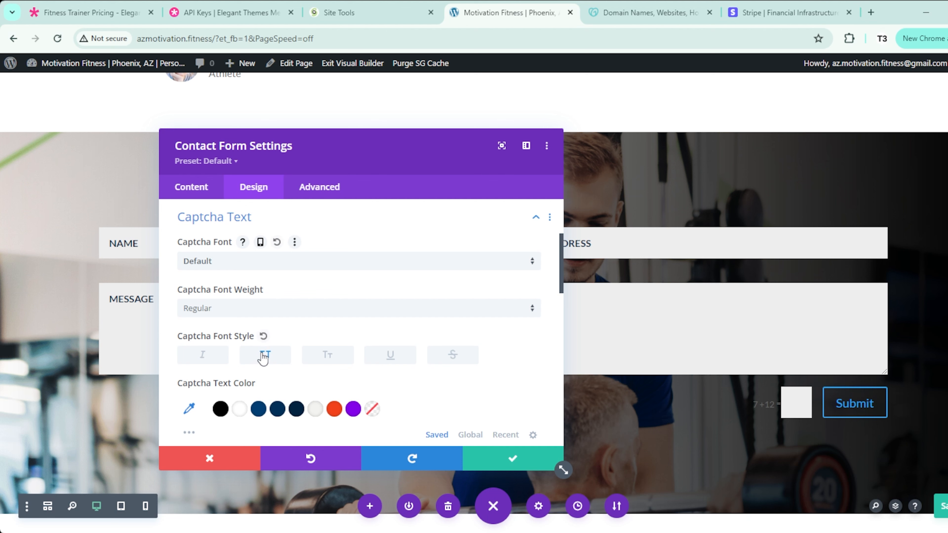
pyautogui.click(275, 309)
pyautogui.click(248, 457)
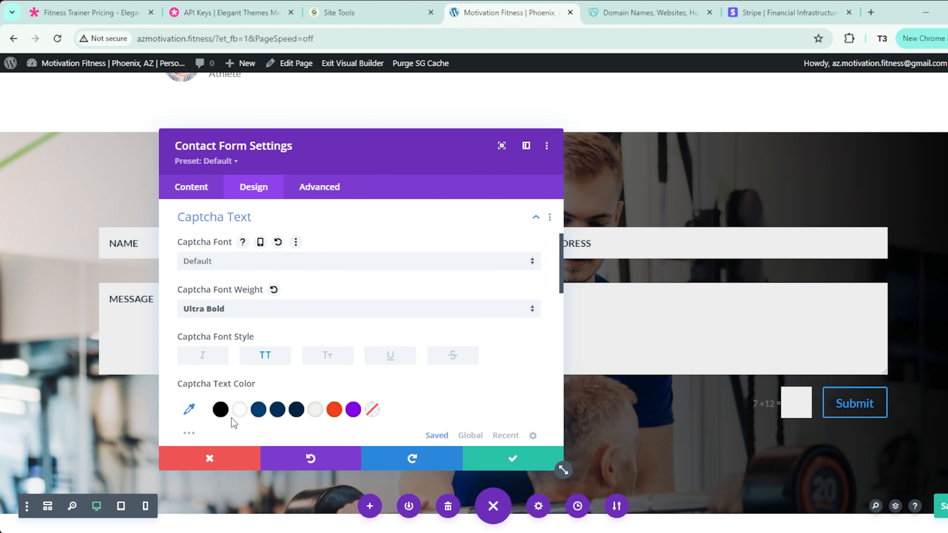
pyautogui.click(333, 409)
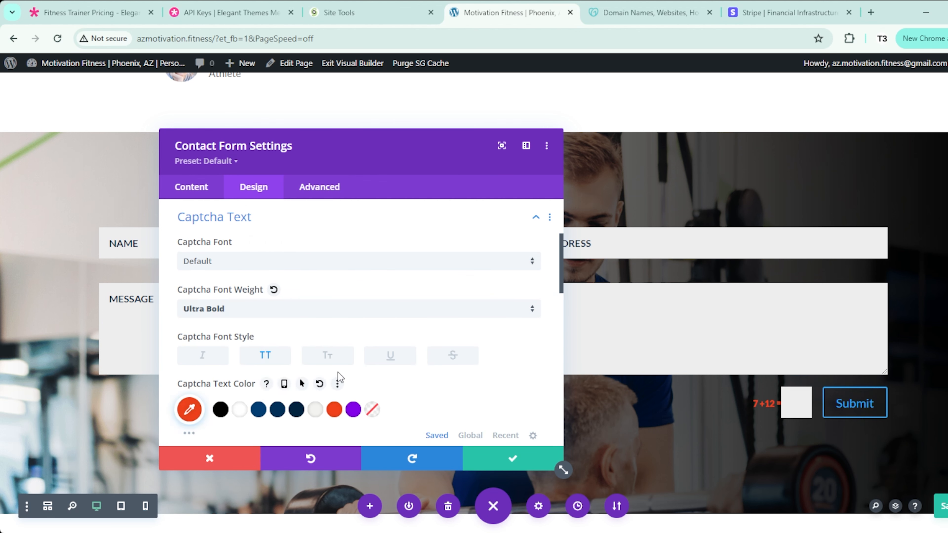
pyautogui.scroll(-3, 338, 377)
pyautogui.click(534, 351)
pyautogui.click(533, 351)
pyautogui.click(533, 352)
pyautogui.click(533, 351)
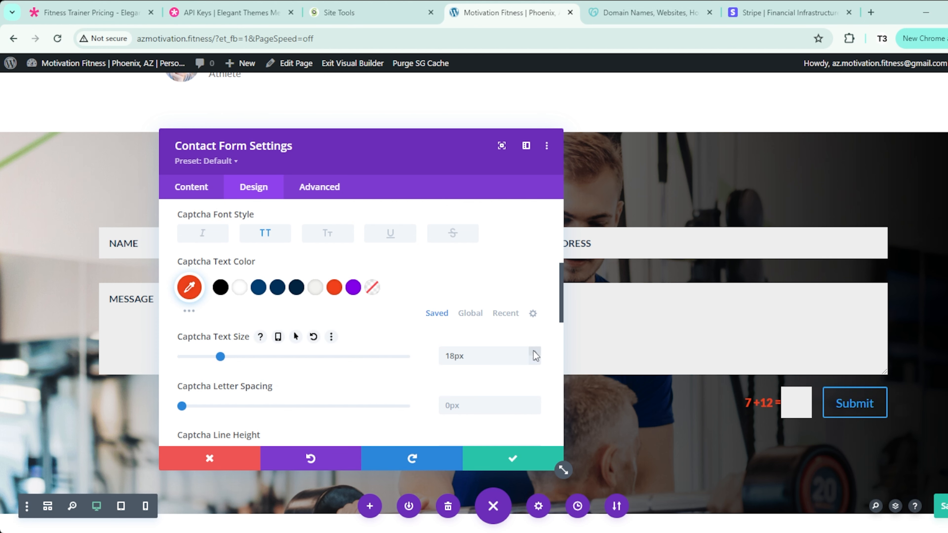
# Step: Give the Submit button a light background with orange uppercase text and save the form styling
pyautogui.scroll(-10, 350, 364)
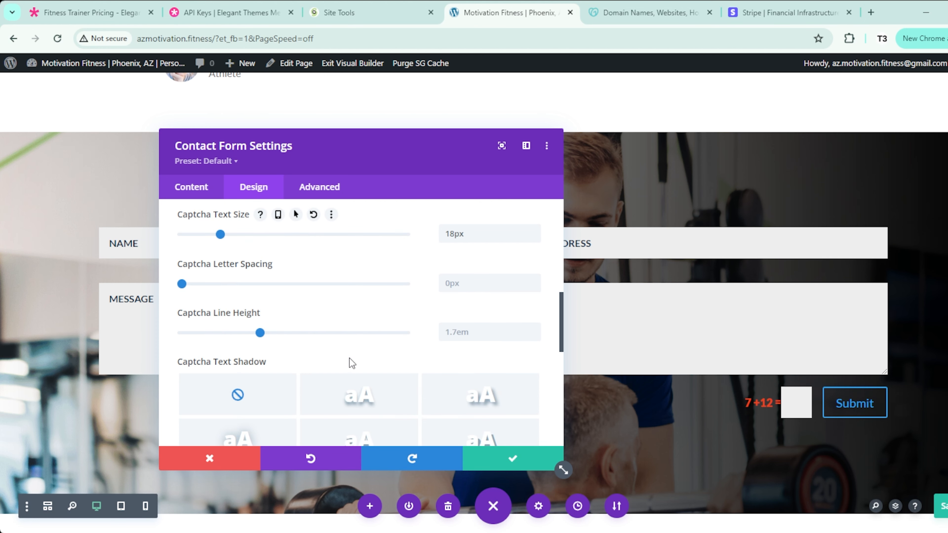
pyautogui.scroll(10, 182, 347)
pyautogui.scroll(-3, 197, 360)
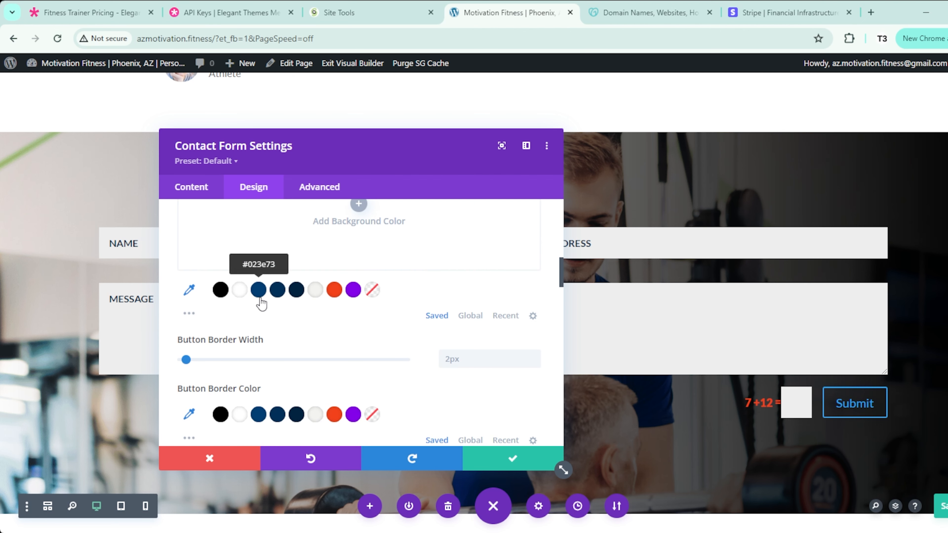
pyautogui.click(335, 291)
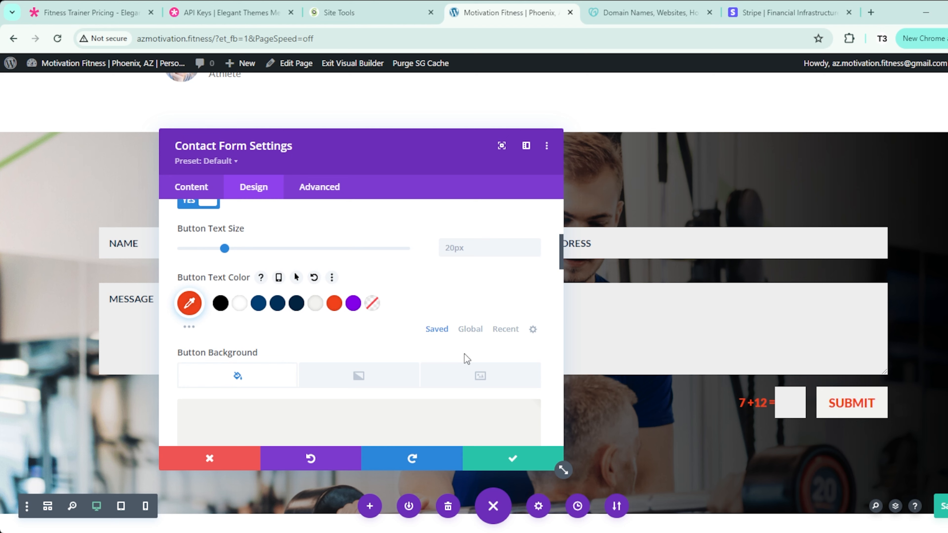
pyautogui.click(535, 460)
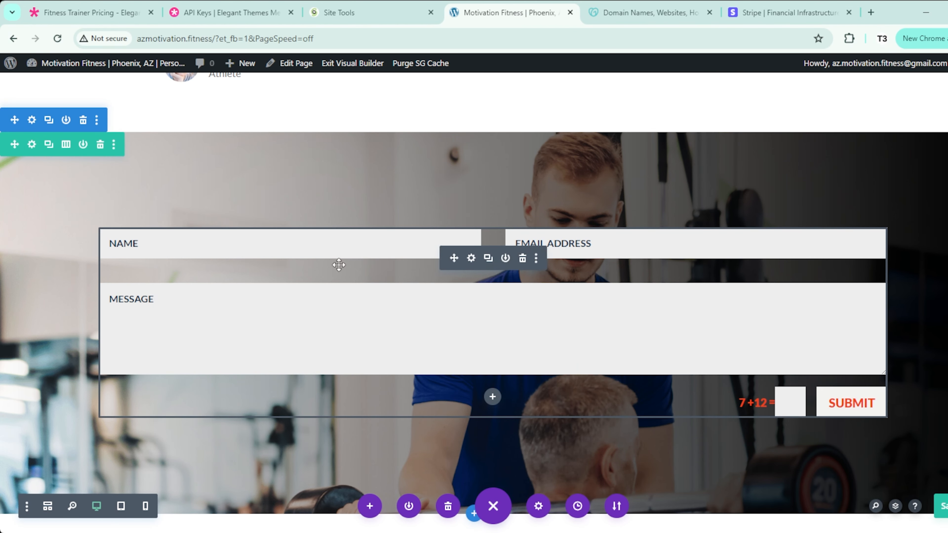
# Step: Insert a Text module reading 'Send Me A Message' formatted as a heading
pyautogui.click(492, 398)
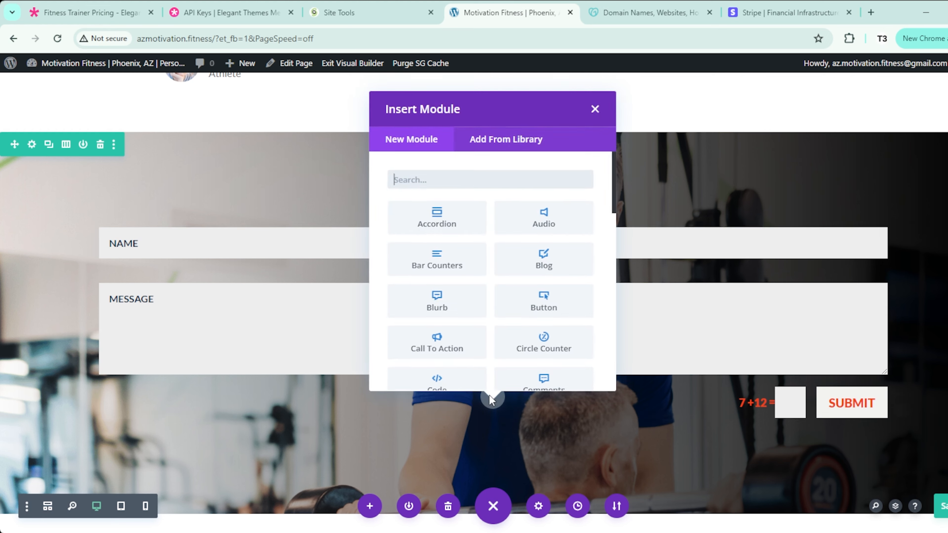
pyautogui.write('text')
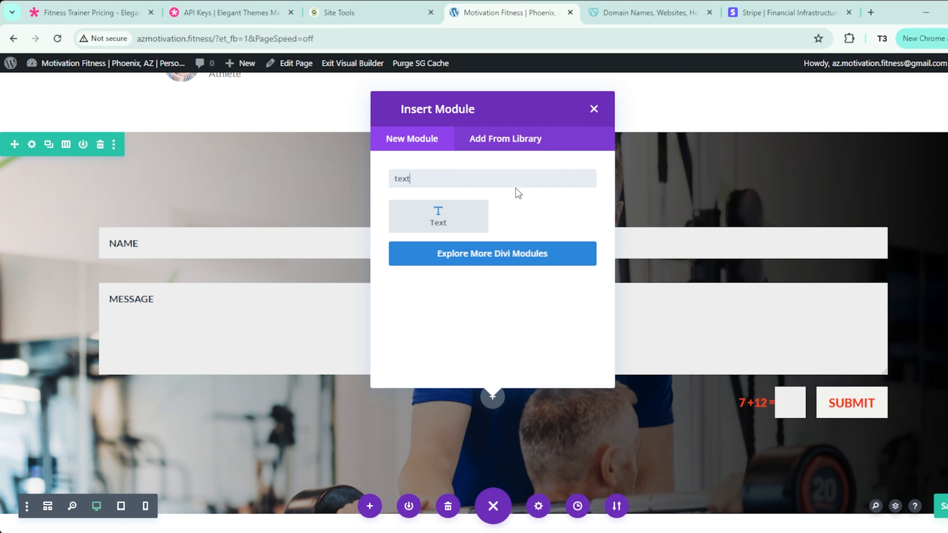
pyautogui.click(465, 217)
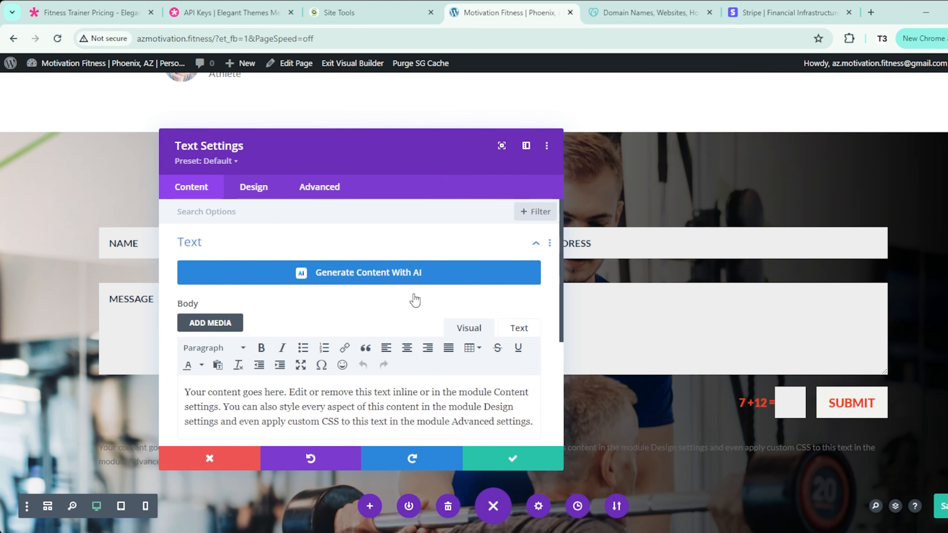
pyautogui.hotkey('ctrl', 'a')
pyautogui.write('Send Me A Message')
pyautogui.click(214, 348)
pyautogui.click(213, 387)
pyautogui.moveTo(336, 153); pyautogui.dragTo(610, 158)
# Step: Make the H1 heading ultra bold, uppercase and orange
pyautogui.click(528, 193)
pyautogui.click(537, 293)
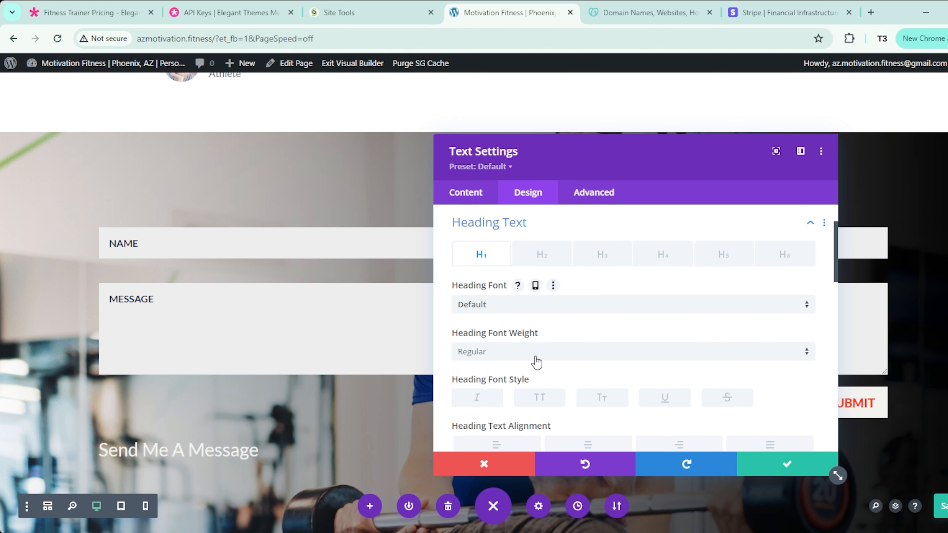
pyautogui.click(536, 358)
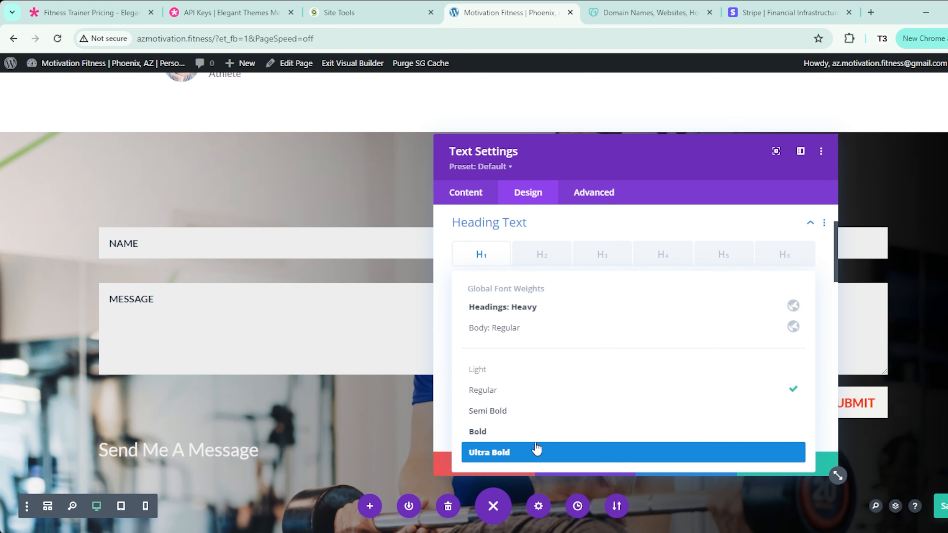
pyautogui.click(536, 451)
pyautogui.scroll(-3, 539, 373)
pyautogui.click(540, 337)
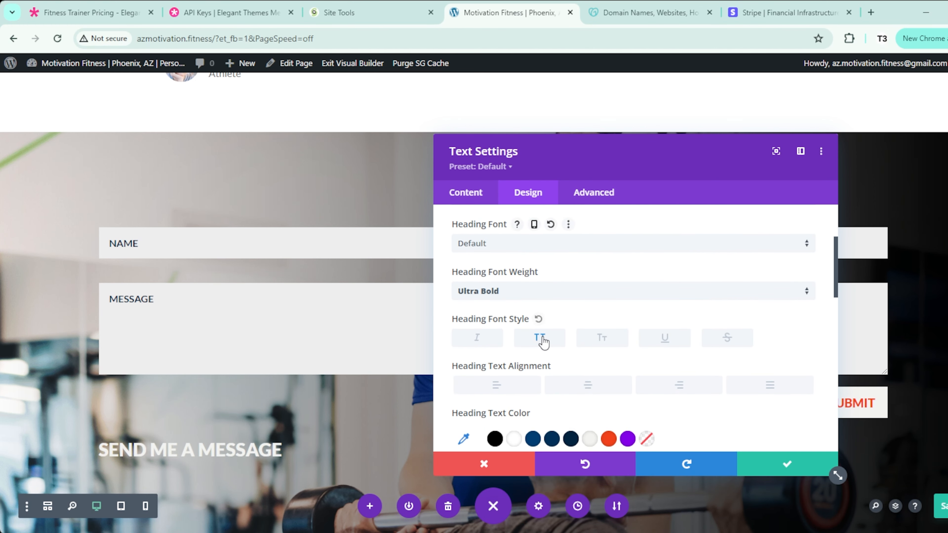
pyautogui.click(608, 439)
pyautogui.scroll(-3, 611, 433)
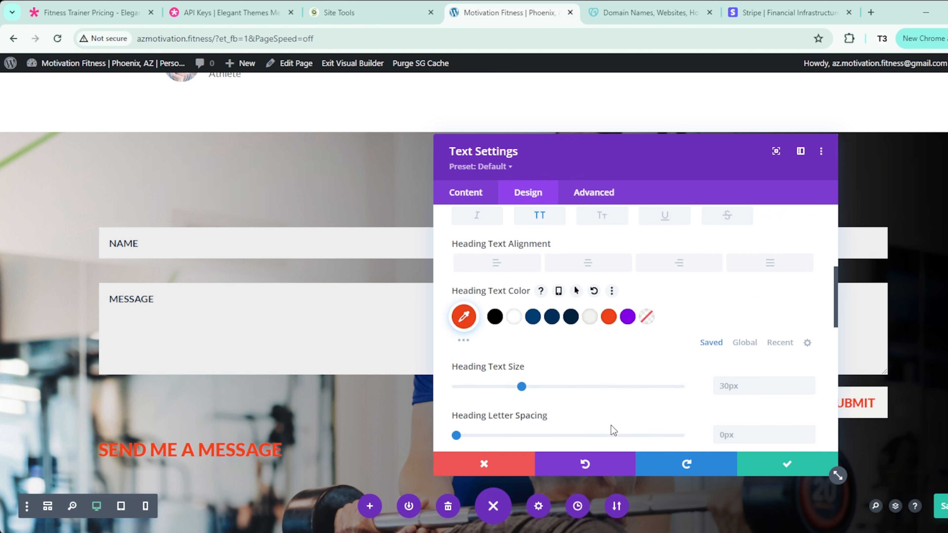
# Step: Enlarge the heading to about 43px, centre it, place it above the form, and reduce section padding
pyautogui.click(811, 384)
pyautogui.click(811, 384)
pyautogui.click(810, 384)
pyautogui.click(811, 384)
pyautogui.click(811, 384)
pyautogui.click(810, 383)
pyautogui.click(810, 384)
pyautogui.click(810, 384)
pyautogui.click(811, 384)
pyautogui.click(811, 384)
pyautogui.click(811, 384)
pyautogui.click(811, 384)
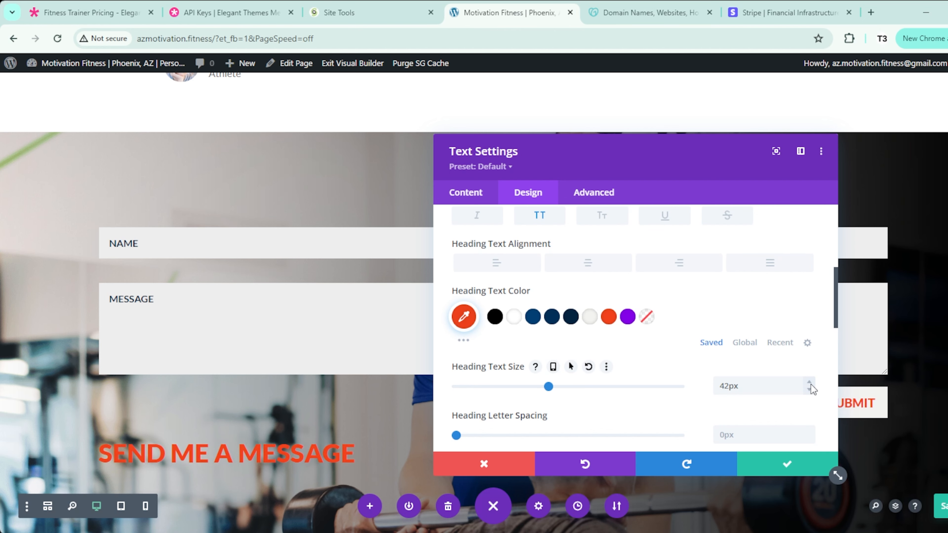
pyautogui.click(811, 384)
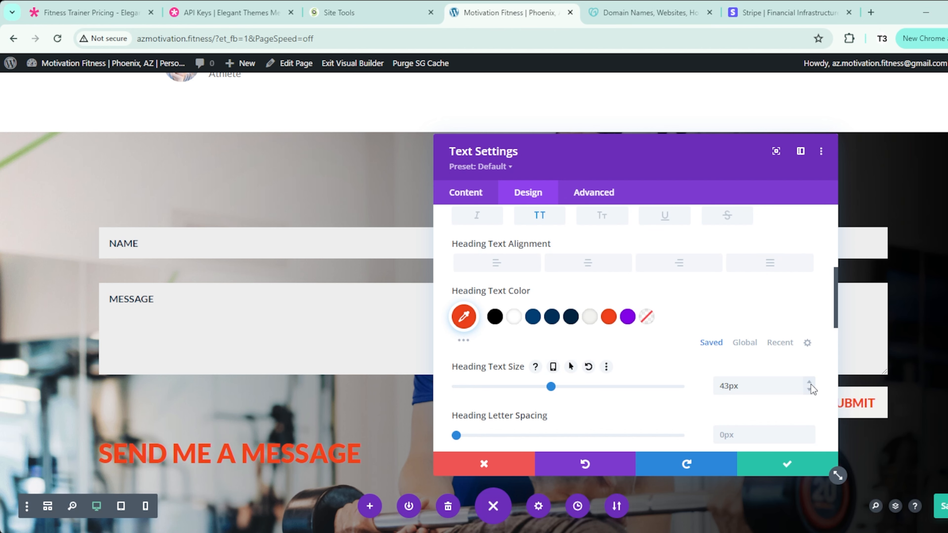
pyautogui.click(599, 266)
pyautogui.click(783, 463)
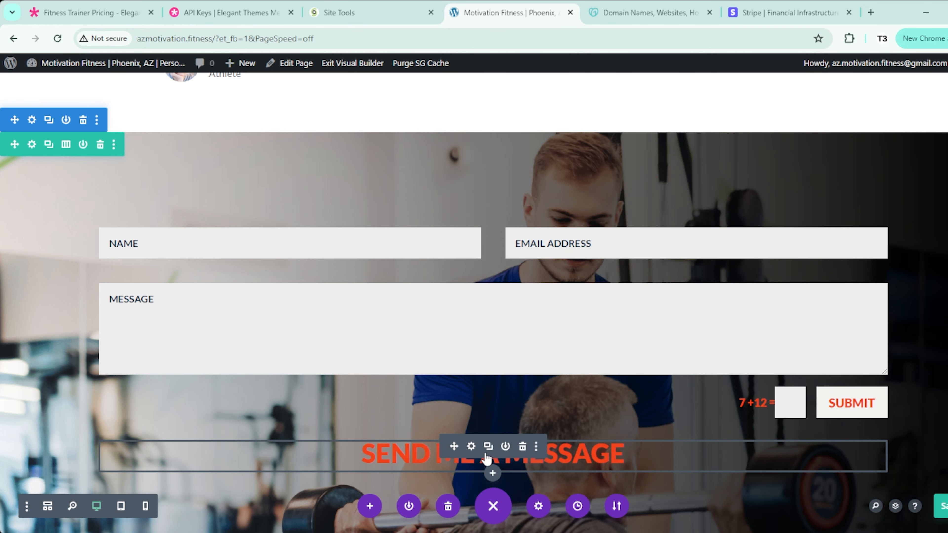
pyautogui.moveTo(453, 447); pyautogui.dragTo(473, 197)
pyautogui.moveTo(411, 155); pyautogui.dragTo(411, 126)
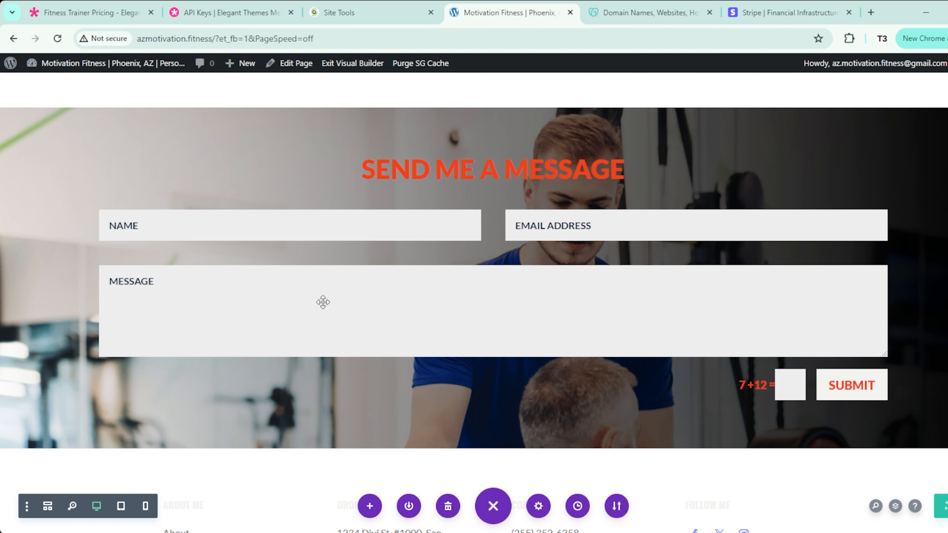
pyautogui.click(472, 241)
pyautogui.moveTo(575, 155); pyautogui.dragTo(733, 128)
pyautogui.scroll(-8, 628, 285)
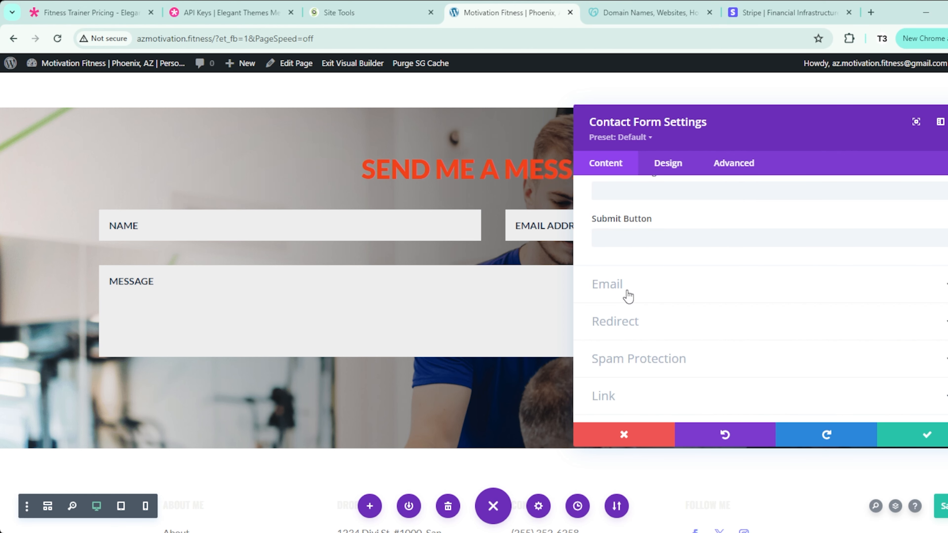
pyautogui.click(629, 296)
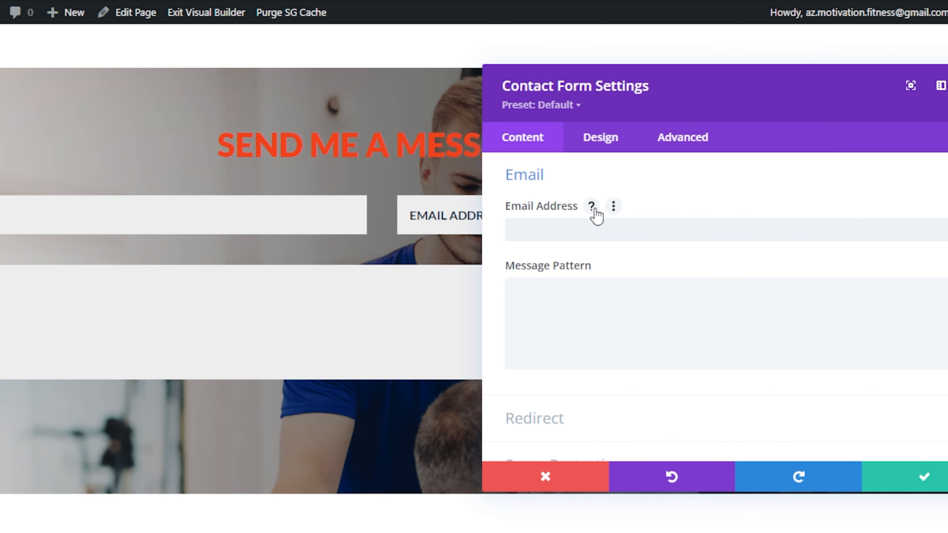
pyautogui.click(592, 207)
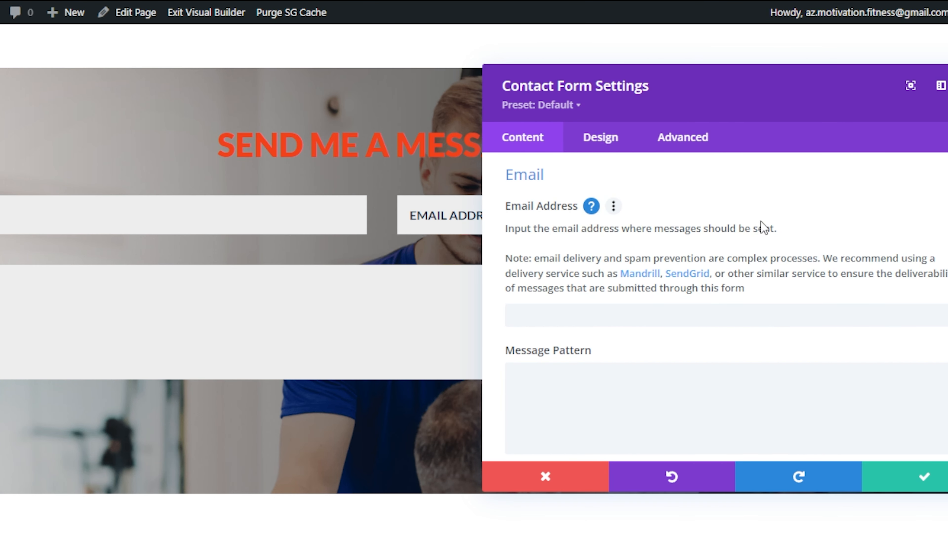
pyautogui.click(570, 316)
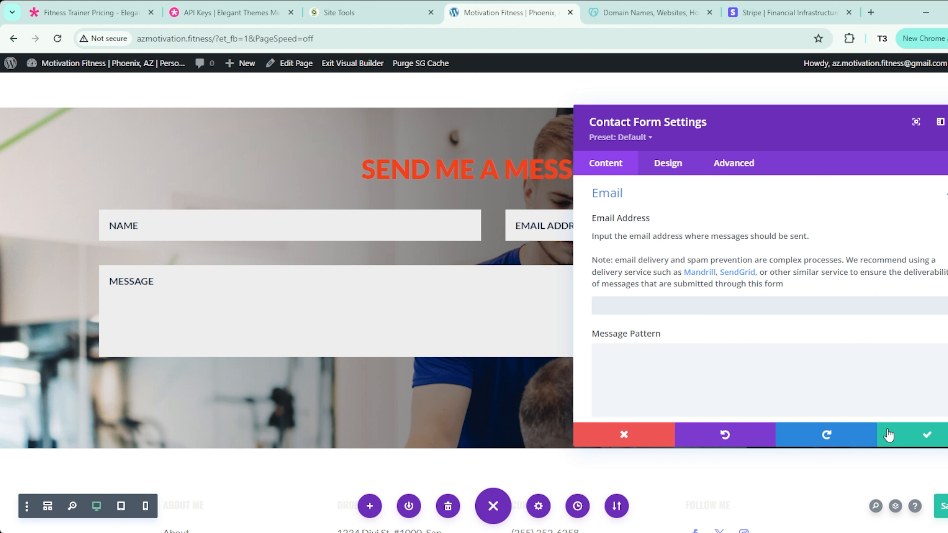
pyautogui.click(730, 193)
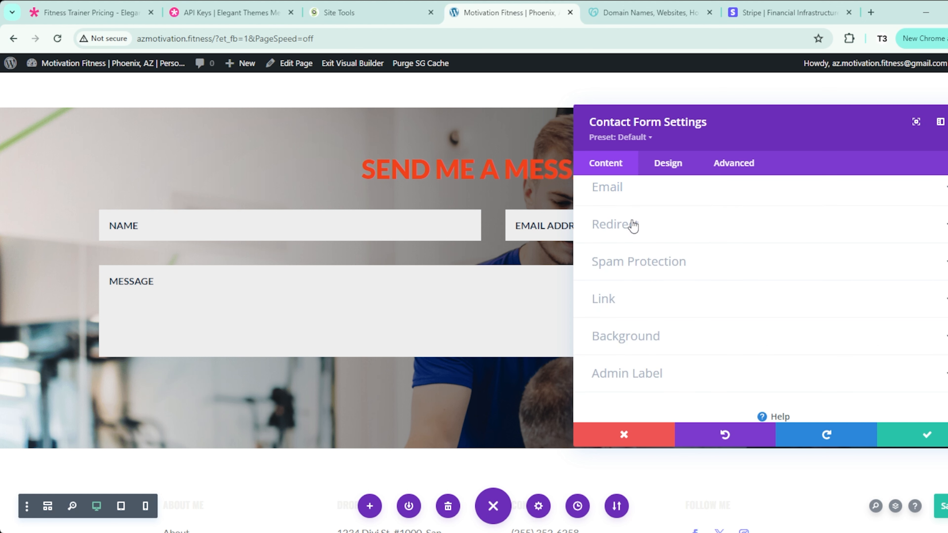
pyautogui.click(667, 277)
pyautogui.click(675, 211)
pyautogui.scroll(3, 658, 275)
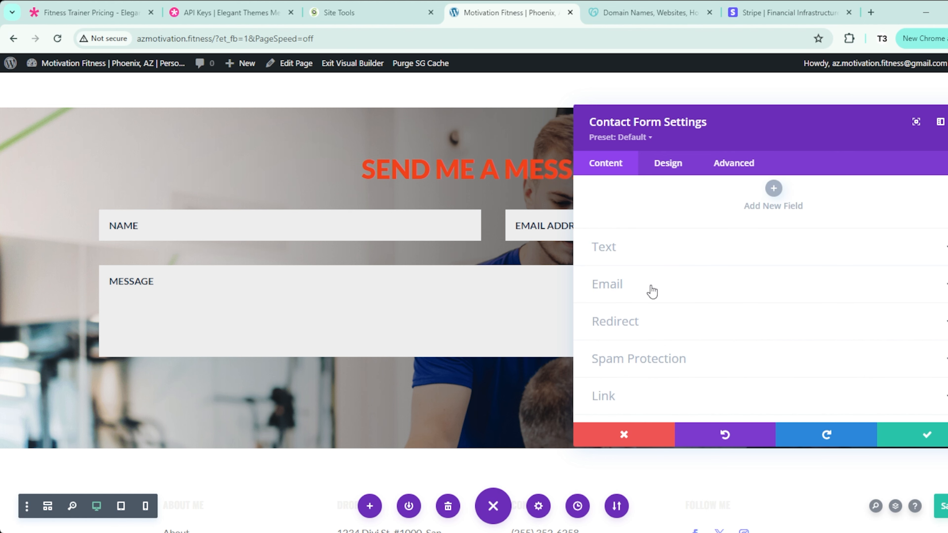
pyautogui.click(652, 291)
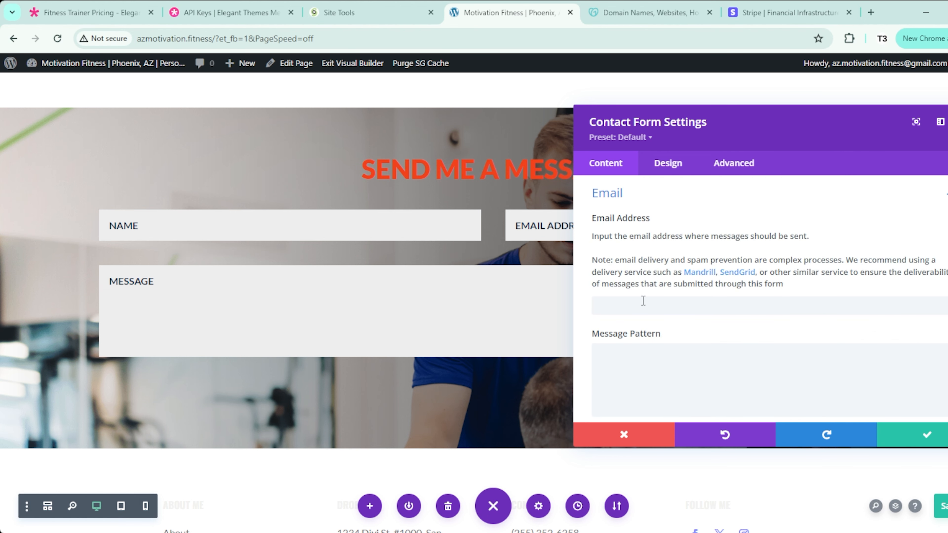
pyautogui.click(923, 435)
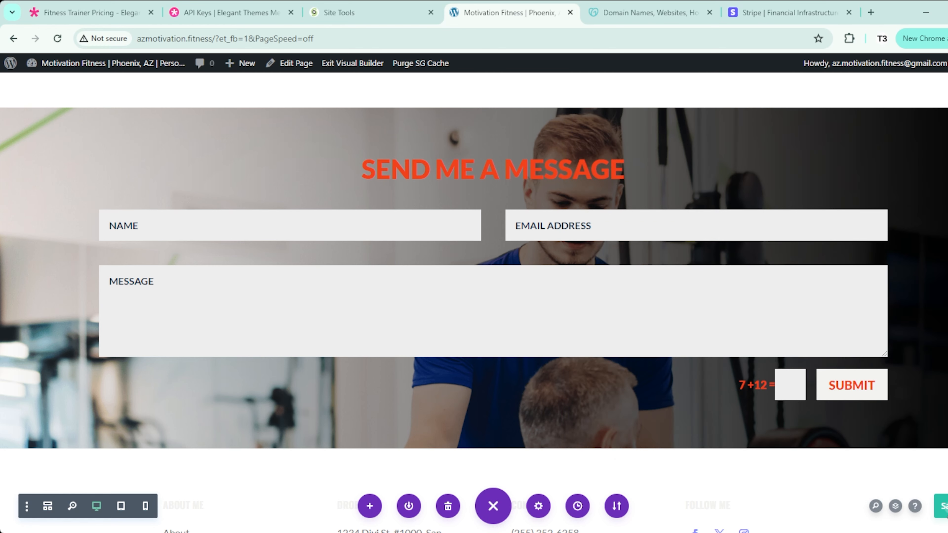
# Step: Delete the footer section from the page
pyautogui.scroll(-5, 801, 481)
pyautogui.moveTo(86, 284)
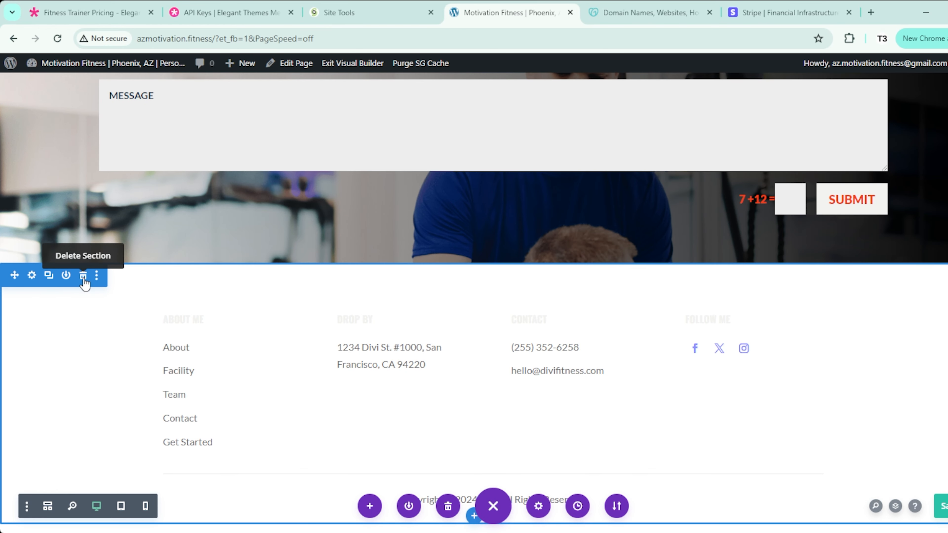
pyautogui.click(83, 276)
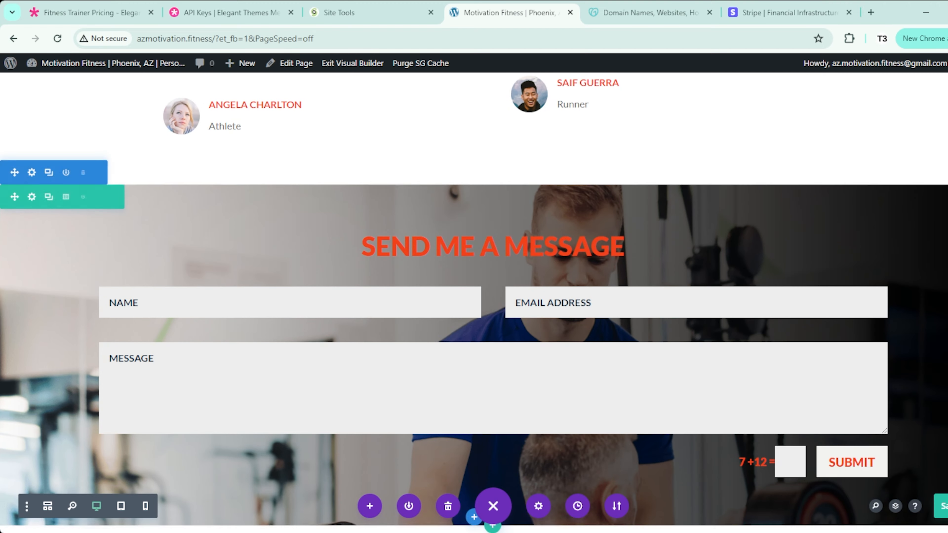
# Step: Review the three pricing cards, then switch to the Stripe dashboard browser tab
pyautogui.scroll(6, 928, 395)
pyautogui.scroll(15, 928, 396)
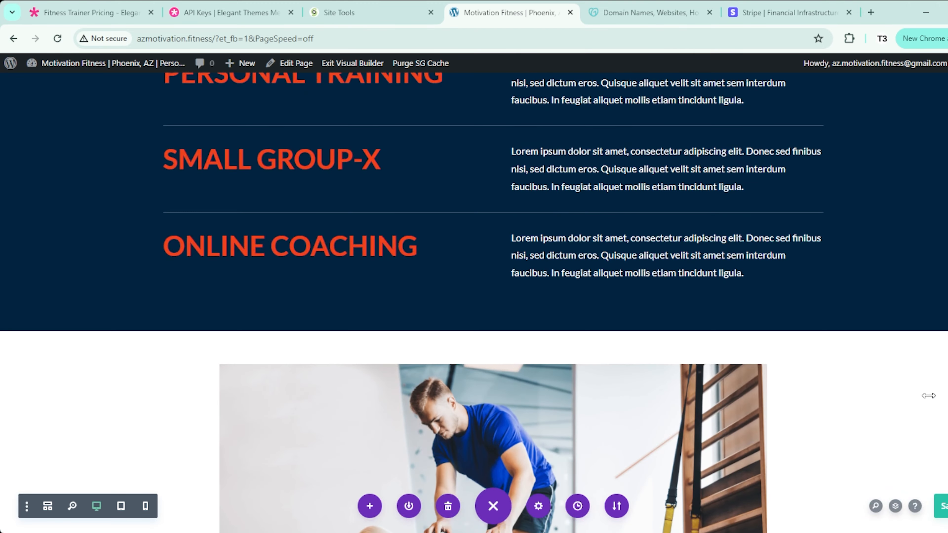
pyautogui.scroll(10, 928, 395)
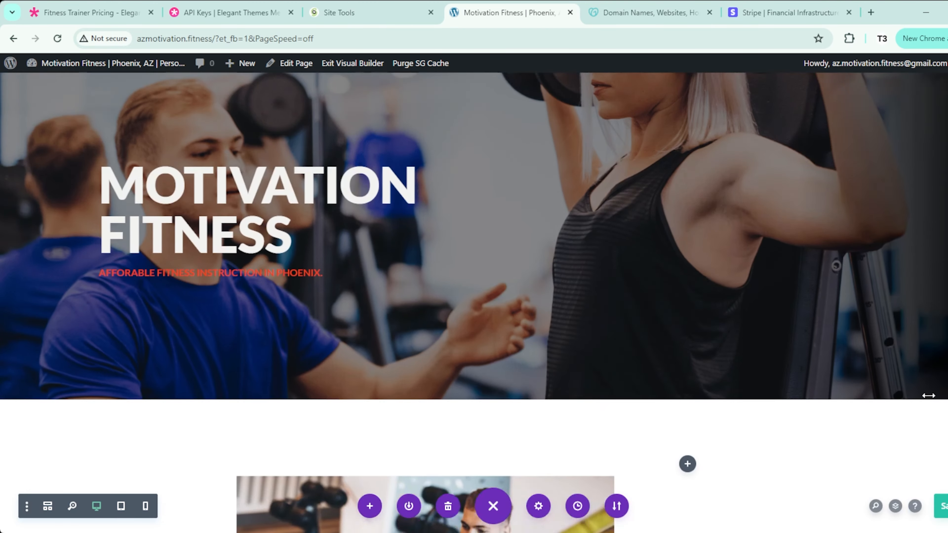
pyautogui.scroll(-5, 579, 420)
pyautogui.scroll(-10, 579, 419)
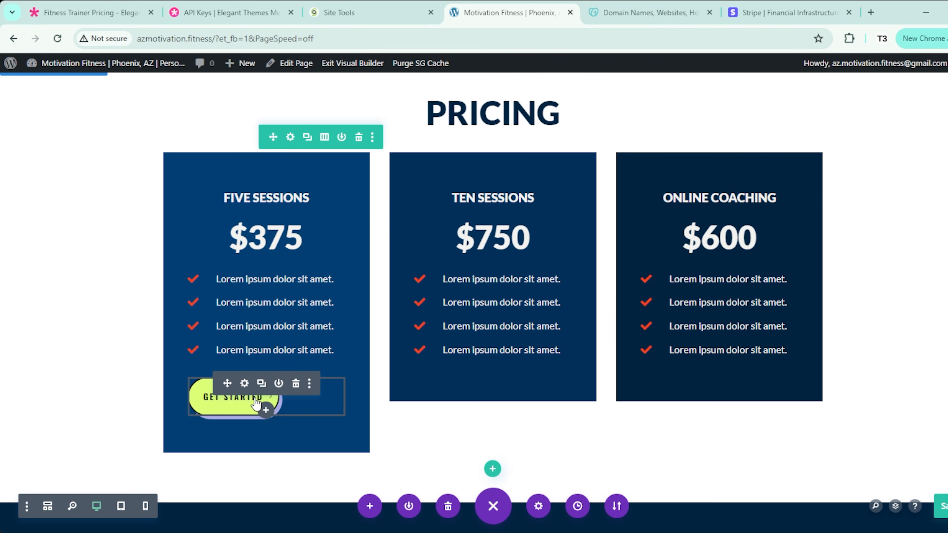
pyautogui.click(787, 12)
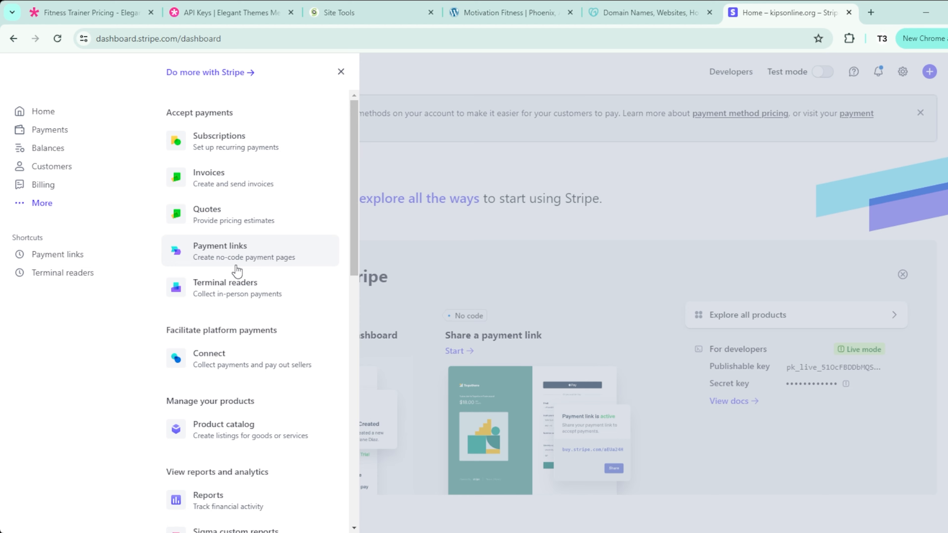
# Step: Create a new 'Products or subscriptions' payment link and enter 'Online Coaching' as the product
pyautogui.click(237, 256)
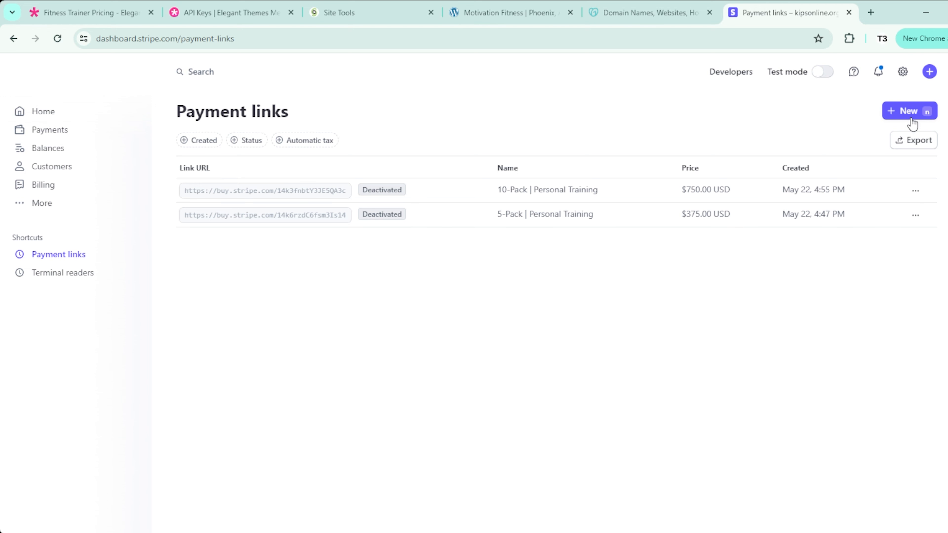
pyautogui.click(904, 118)
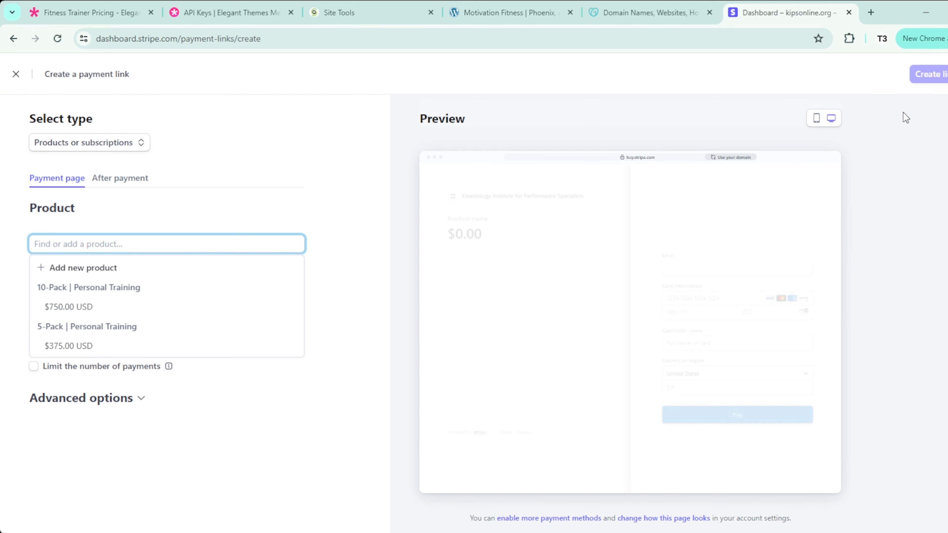
pyautogui.click(194, 144)
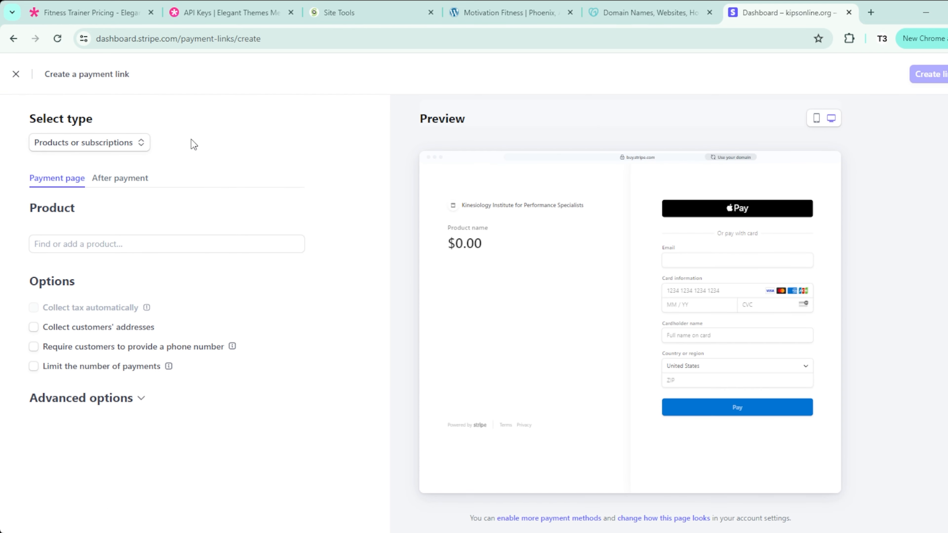
pyautogui.click(115, 150)
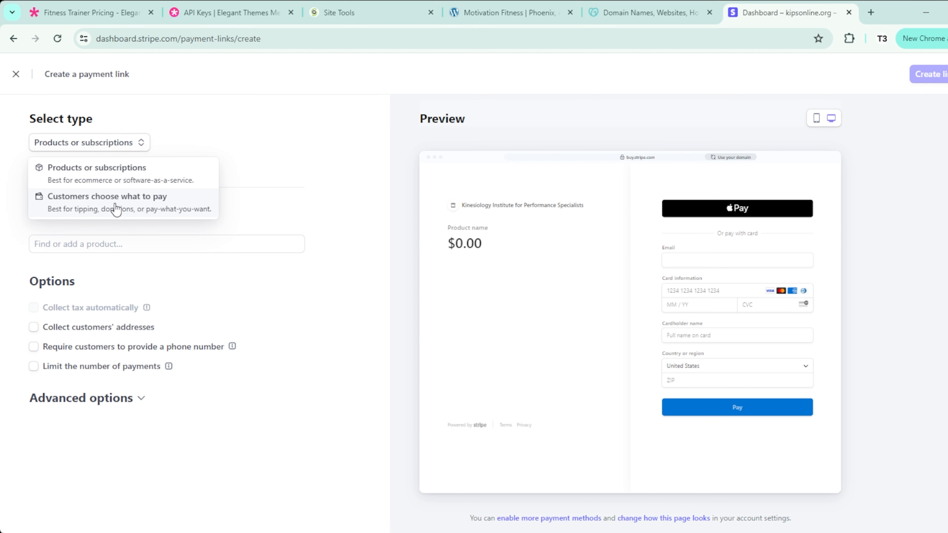
pyautogui.click(139, 177)
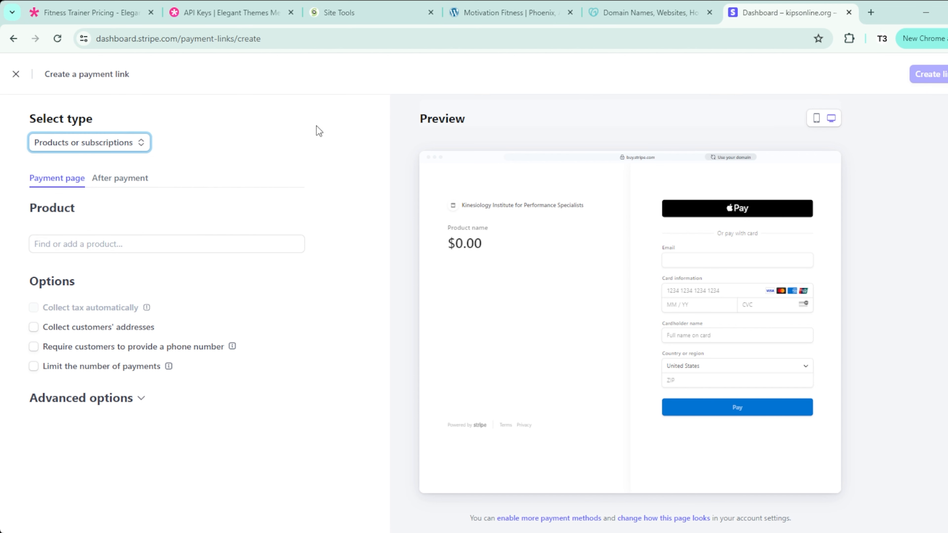
pyautogui.click(185, 243)
pyautogui.write('Online Coaching')
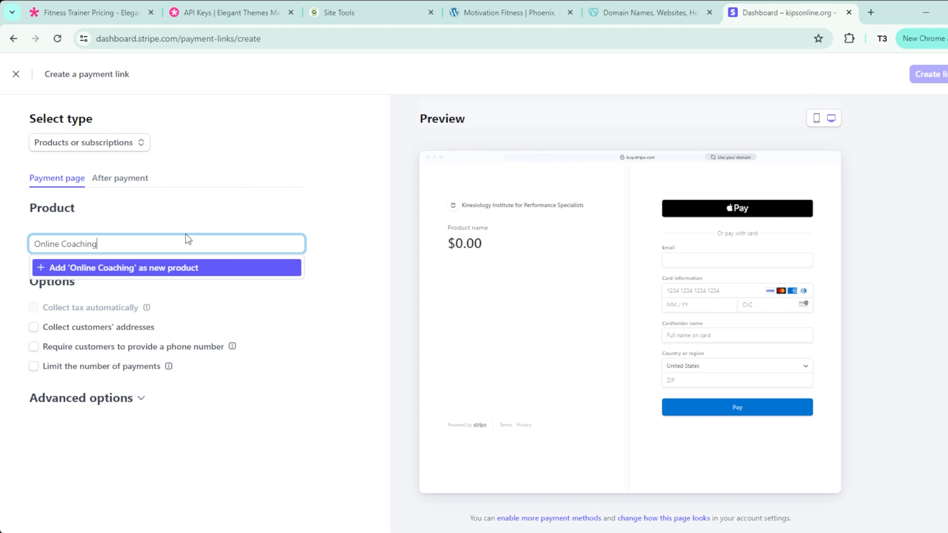
# Step: Add 'Online Coaching - Ten Sessions' as a new product with a thank-you-for-your-purchase description
pyautogui.click(156, 269)
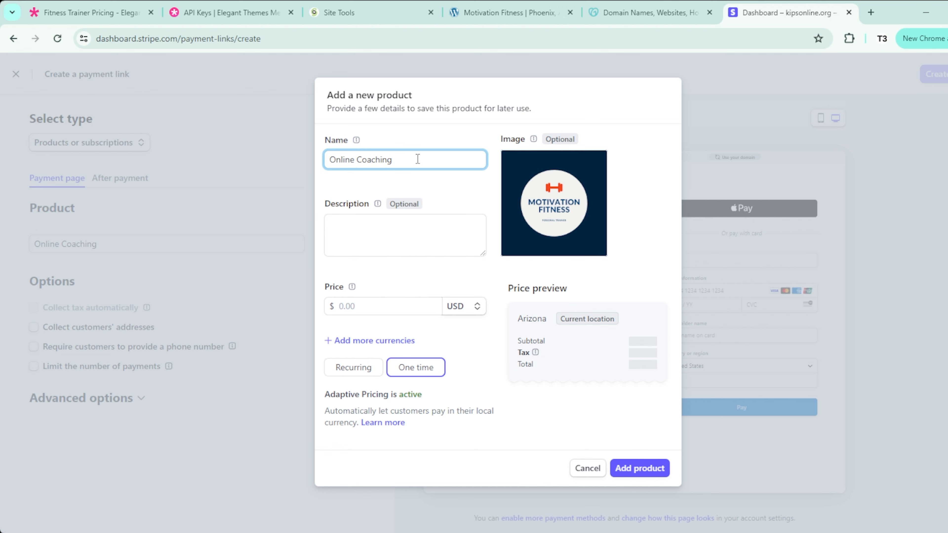
pyautogui.write('- Ten Sessions')
pyautogui.click(398, 222)
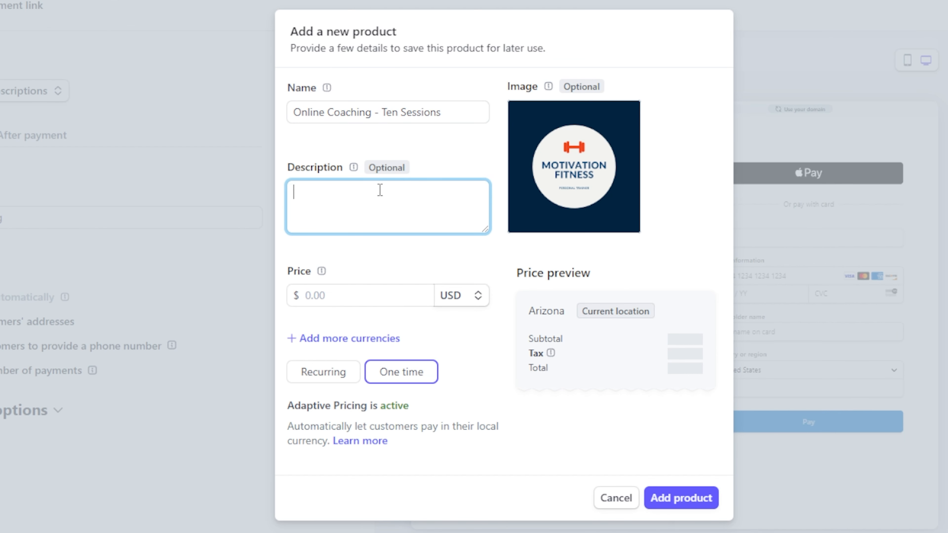
pyautogui.write('Online Coaching with Motivational')
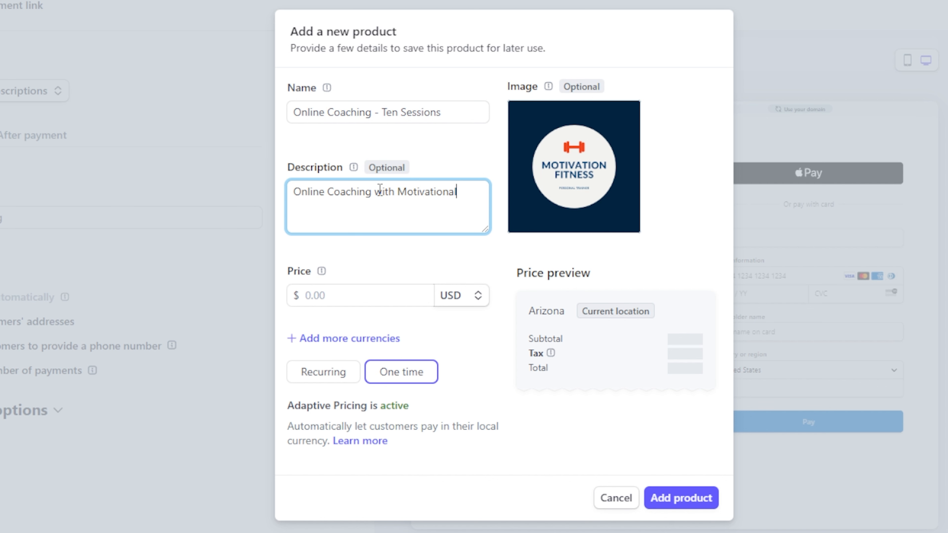
pyautogui.write(' Fitness. Thank youf o')
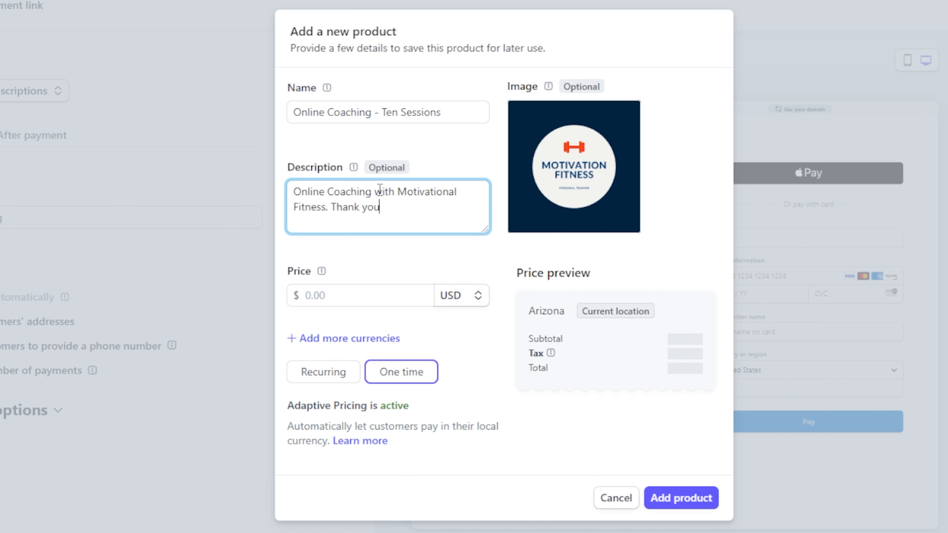
pyautogui.press('BackSpace')
pyautogui.press('BackSpace')
pyautogui.press('BackSpace')
pyautogui.write('for your purchase.')
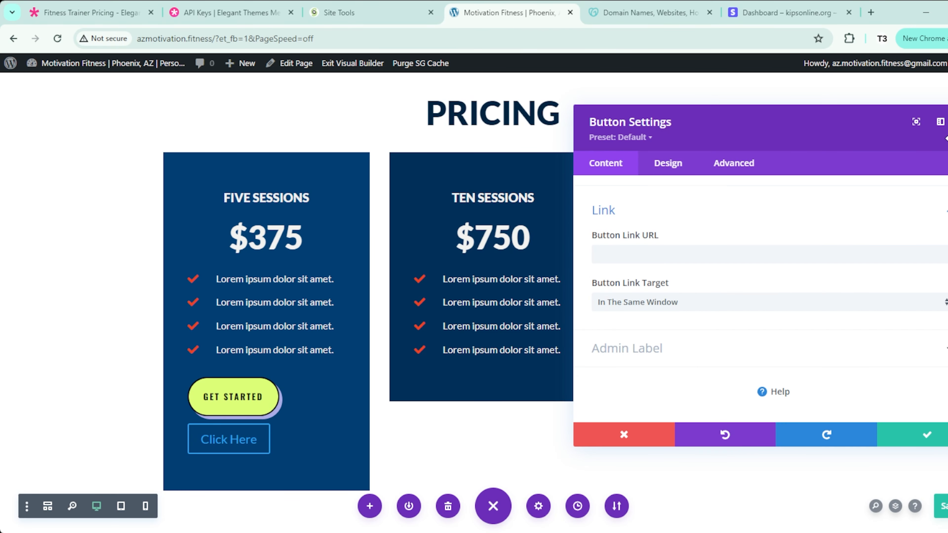
# Step: Set the product's price to $600.00 and save the new product
pyautogui.moveTo(855, 127); pyautogui.dragTo(390, 179)
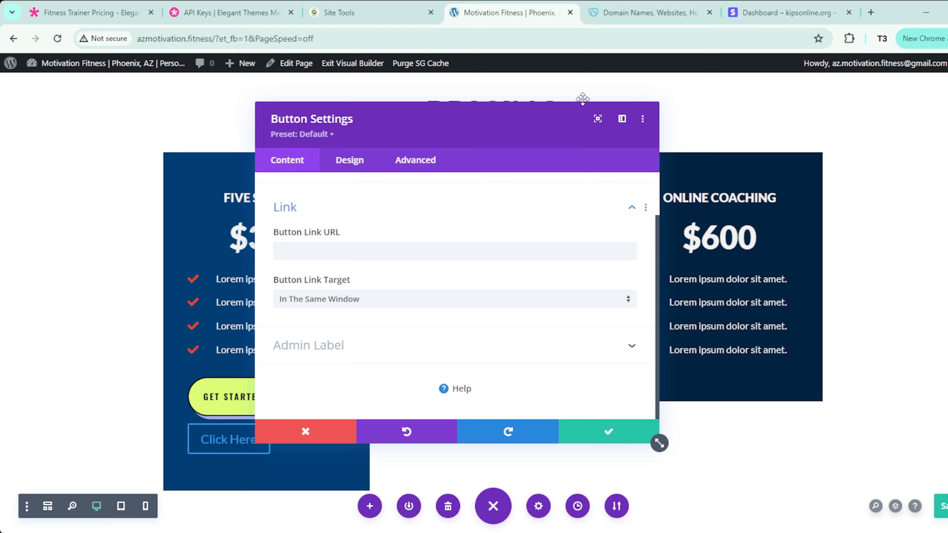
pyautogui.click(783, 12)
pyautogui.click(364, 303)
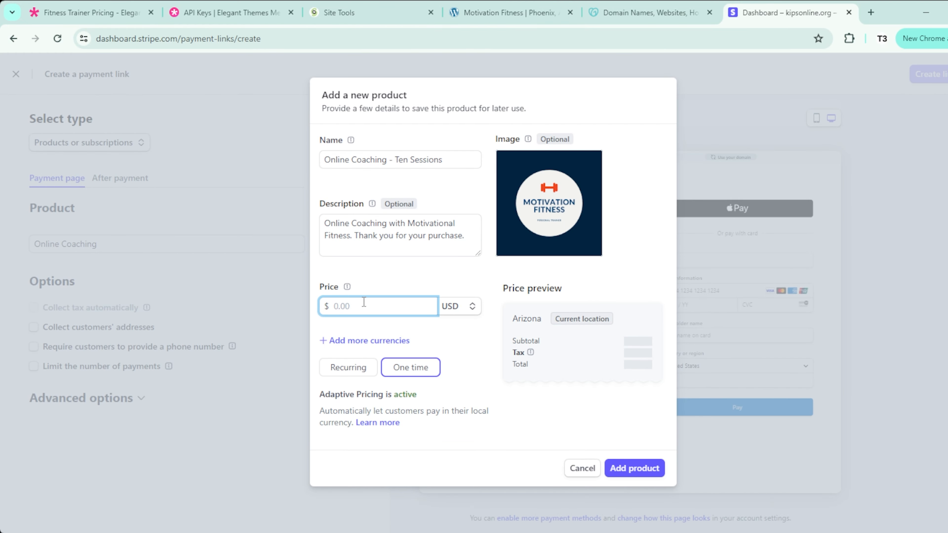
pyautogui.write('600')
pyautogui.click(355, 286)
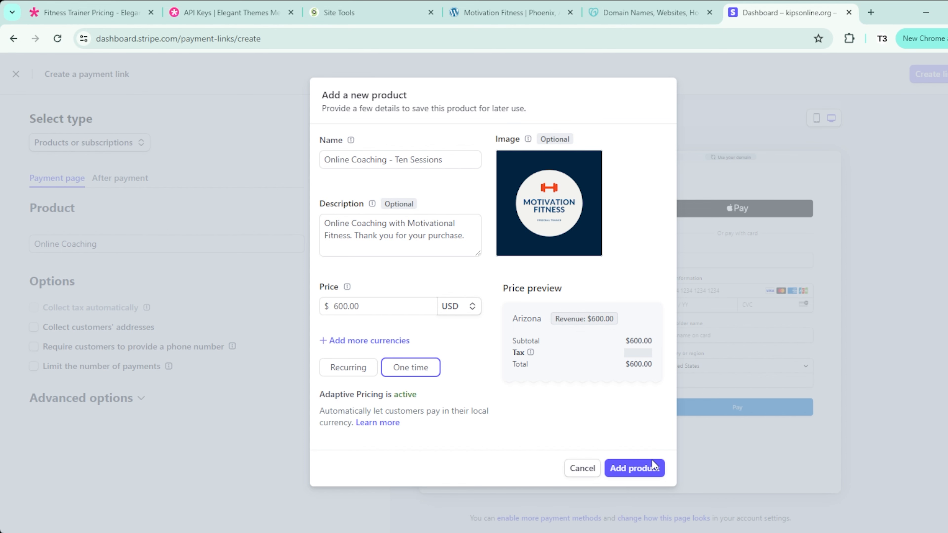
pyautogui.click(648, 469)
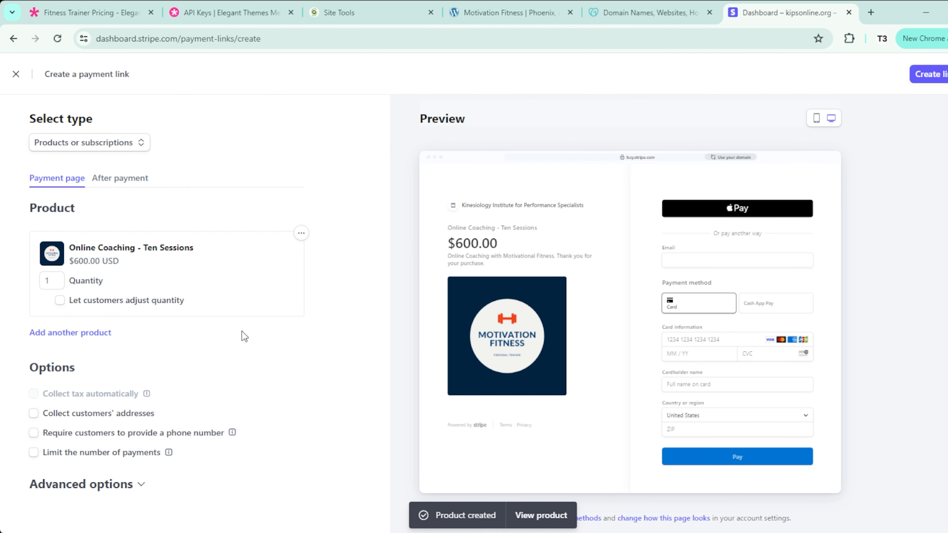
# Step: Enable address collection, required phone number, promotion codes and saved payment details for checkout
pyautogui.scroll(-1, 268, 342)
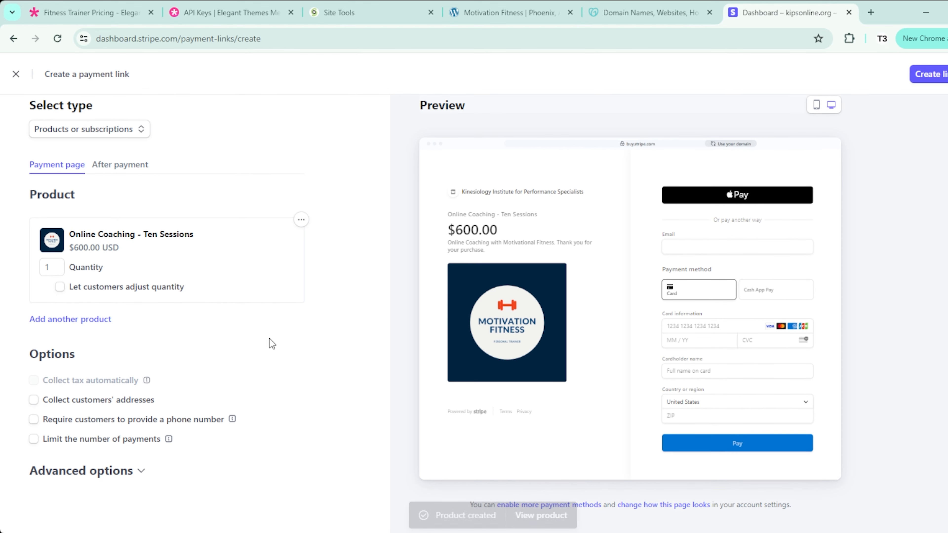
pyautogui.click(33, 400)
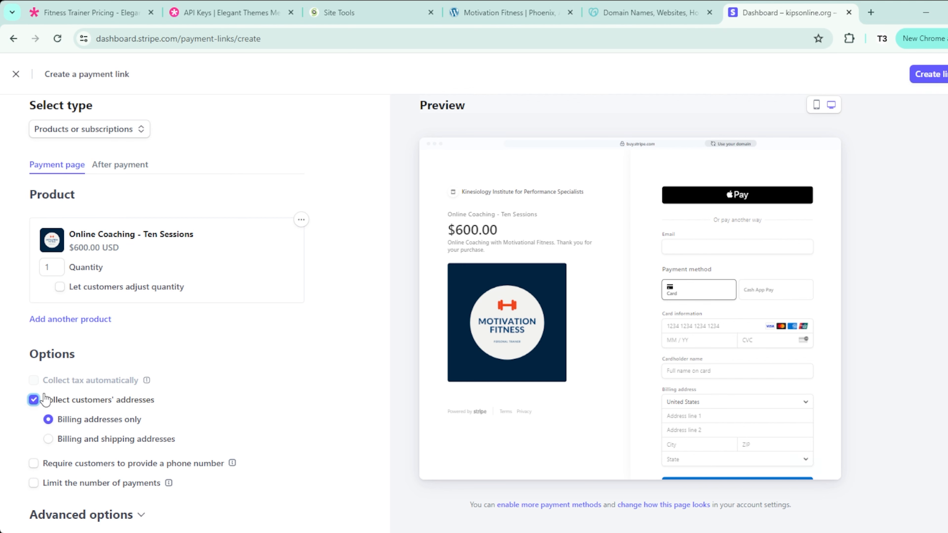
pyautogui.scroll(-1, 21, 385)
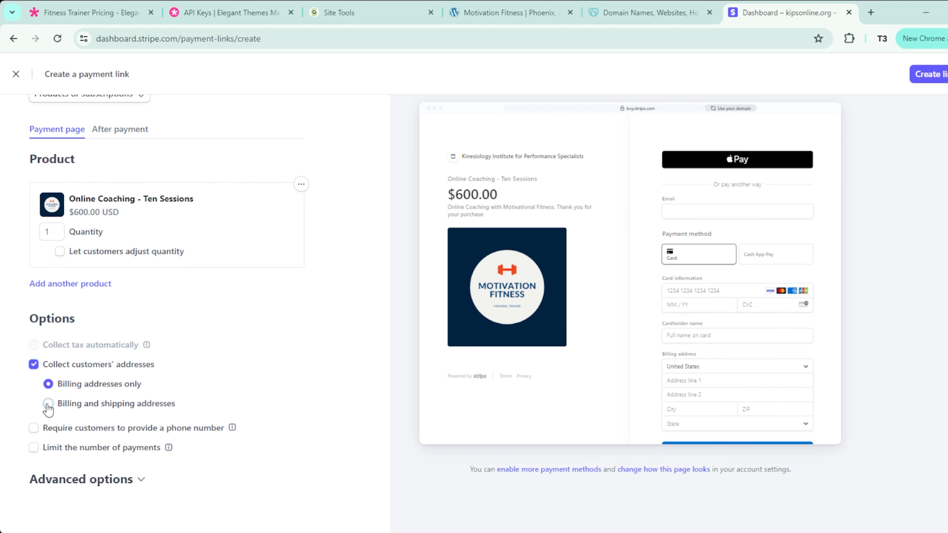
pyautogui.click(34, 429)
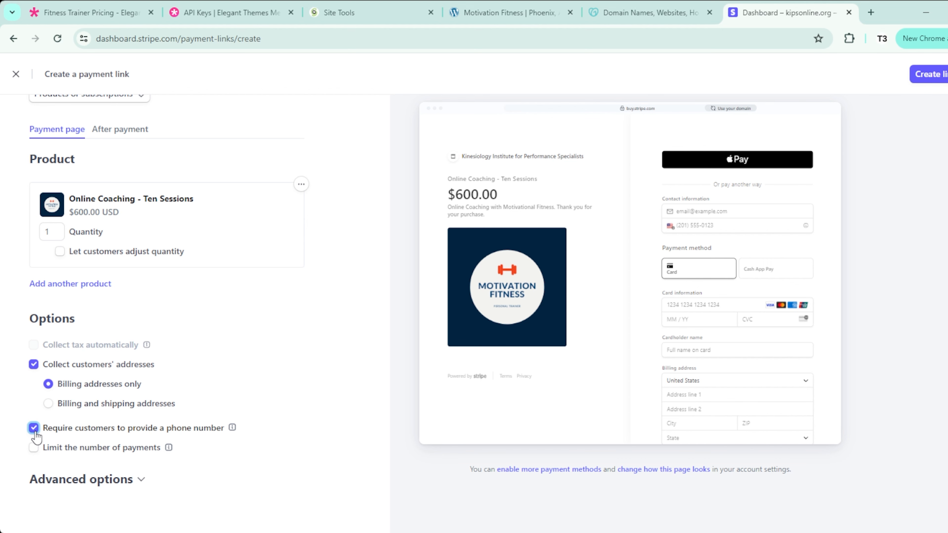
pyautogui.click(139, 481)
pyautogui.scroll(-3, 137, 482)
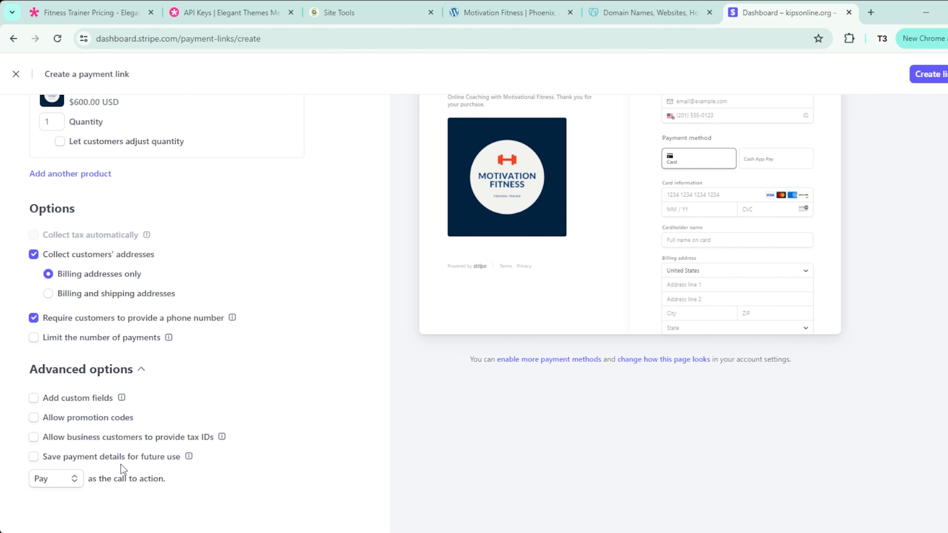
pyautogui.click(34, 418)
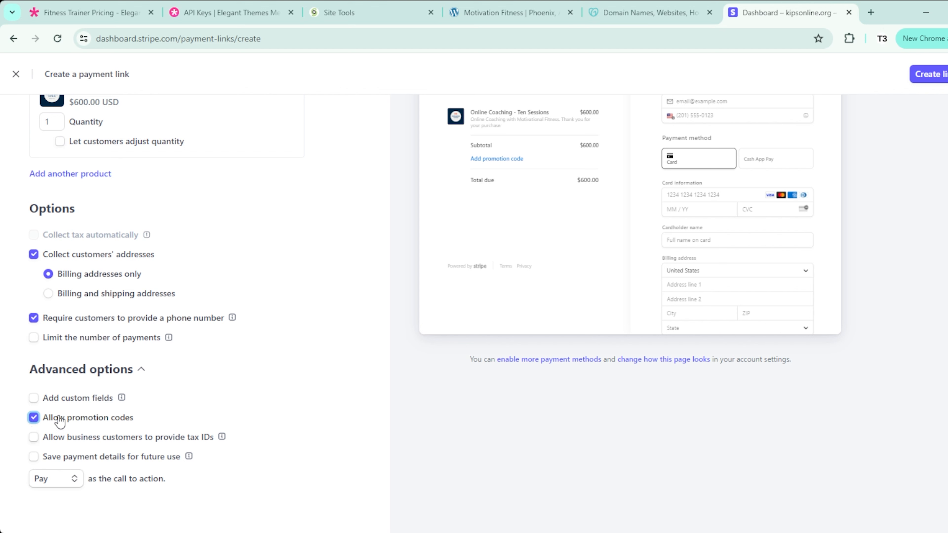
pyautogui.click(34, 457)
# Step: Keep the Pay call-to-action, create the payment link and copy its URL
pyautogui.click(68, 482)
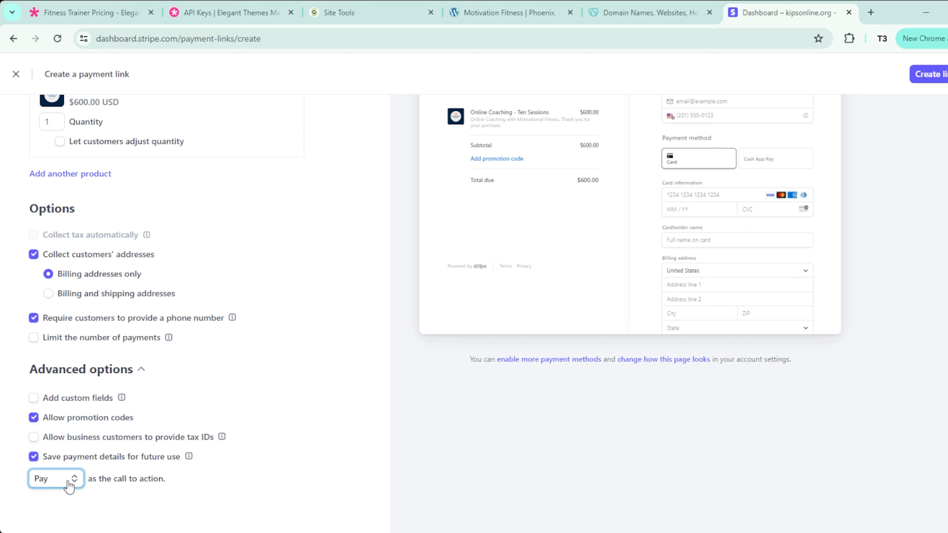
pyautogui.click(289, 481)
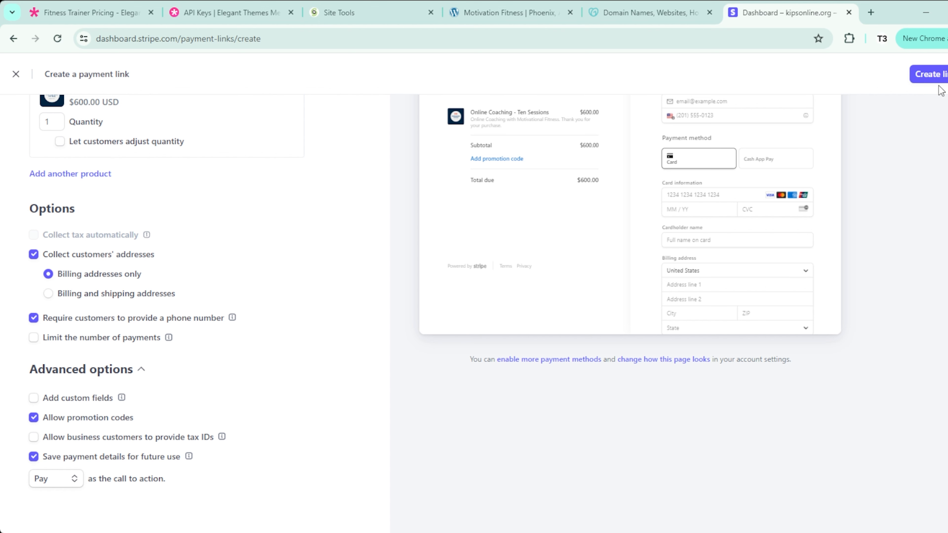
pyautogui.click(941, 77)
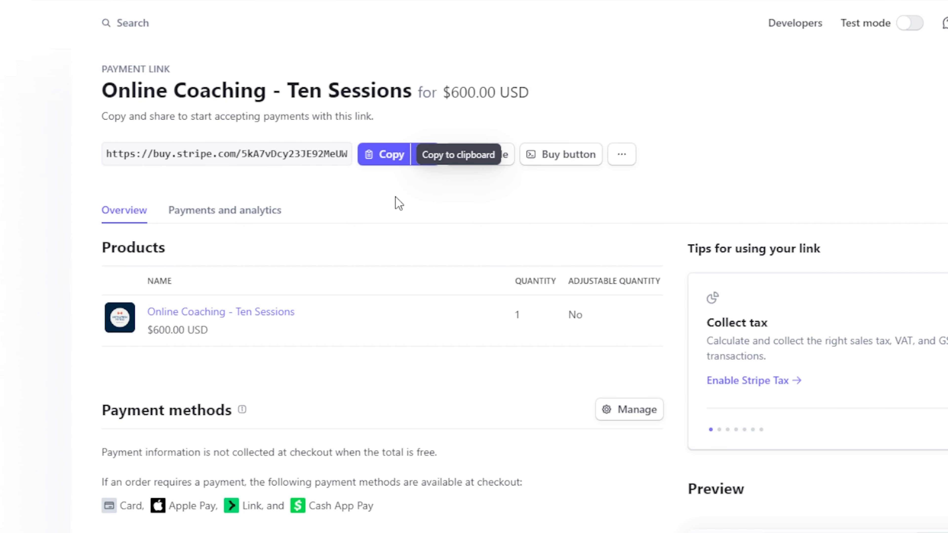
pyautogui.click(389, 161)
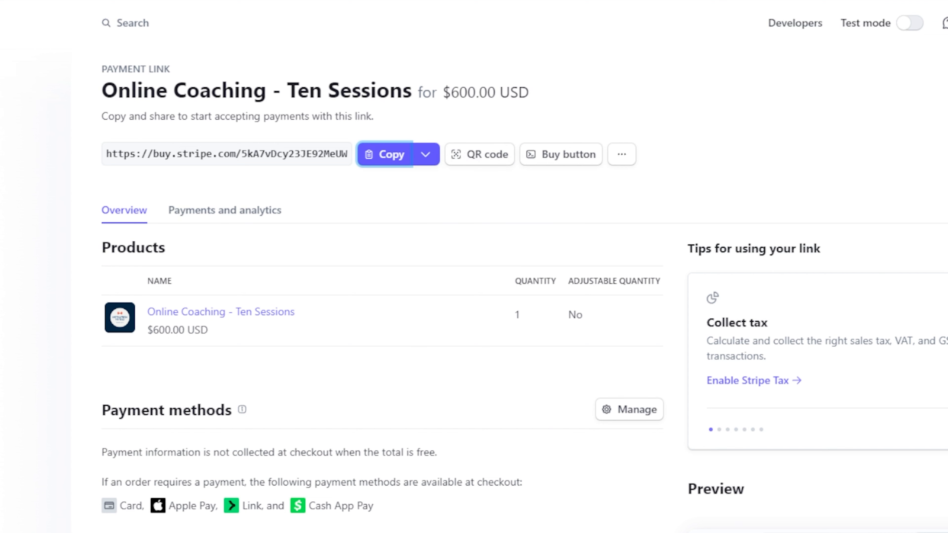
pyautogui.click(517, 13)
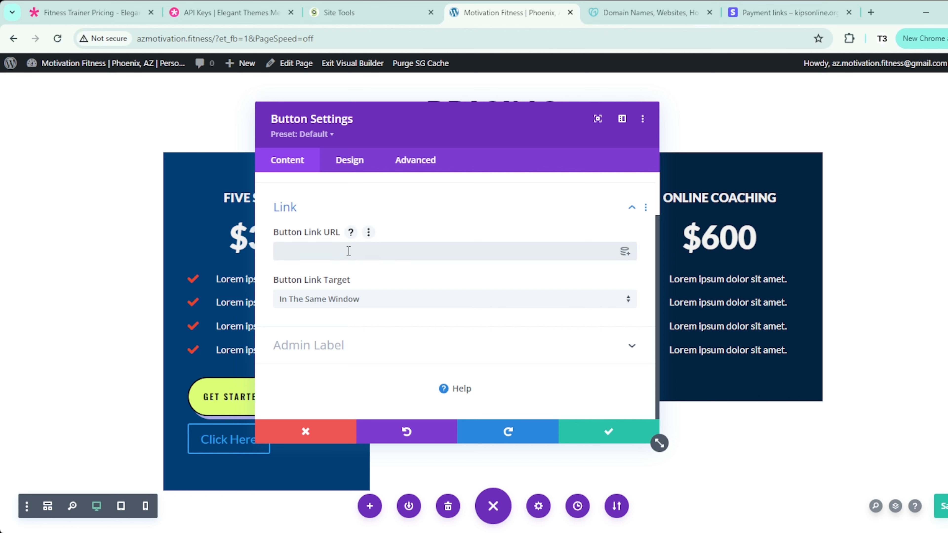
# Step: Link the Click Here button to the Stripe checkout URL and remove the GET STARTED button
pyautogui.hotkey('ctrl', 'v')
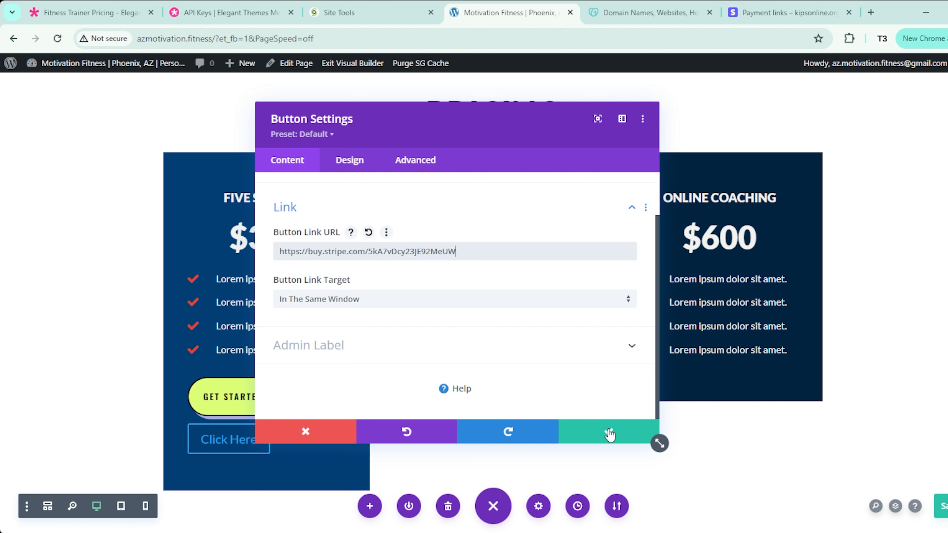
pyautogui.click(595, 434)
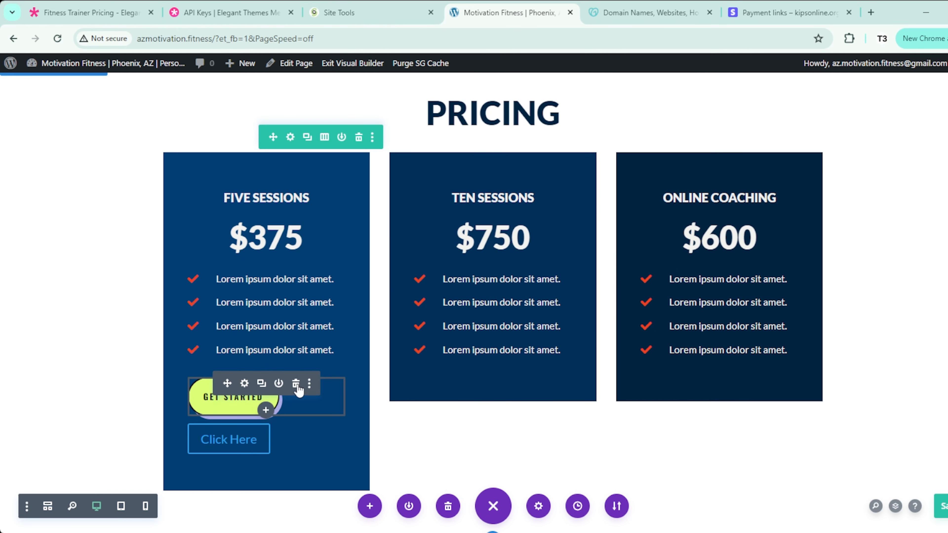
pyautogui.click(294, 385)
# Step: Give the Click Here button custom styles: orange text, off-white background and border width 0
pyautogui.click(245, 371)
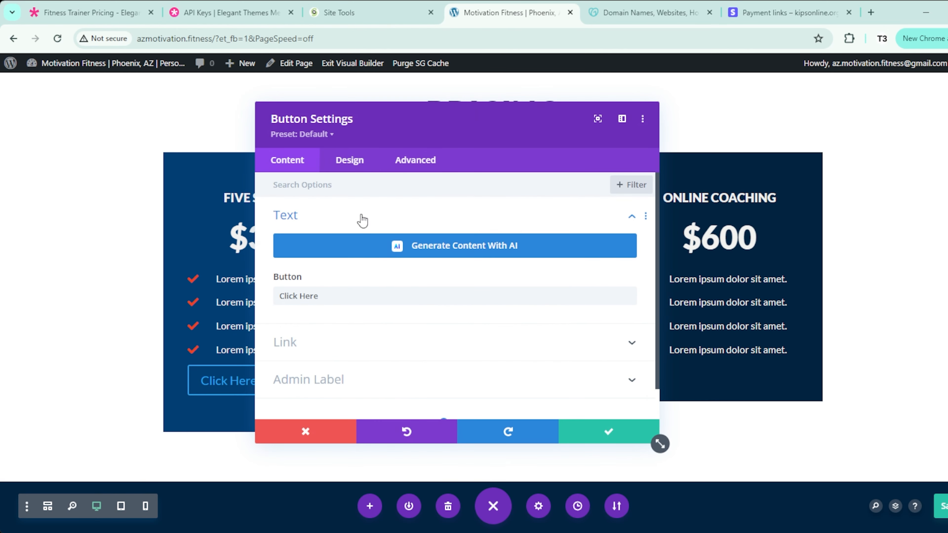
pyautogui.moveTo(374, 123); pyautogui.dragTo(526, 119)
pyautogui.click(503, 155)
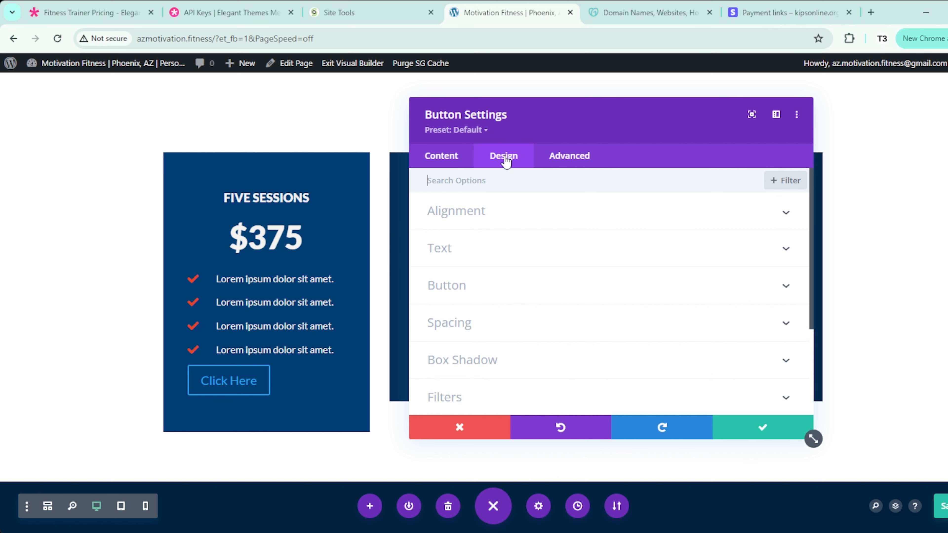
pyautogui.click(546, 288)
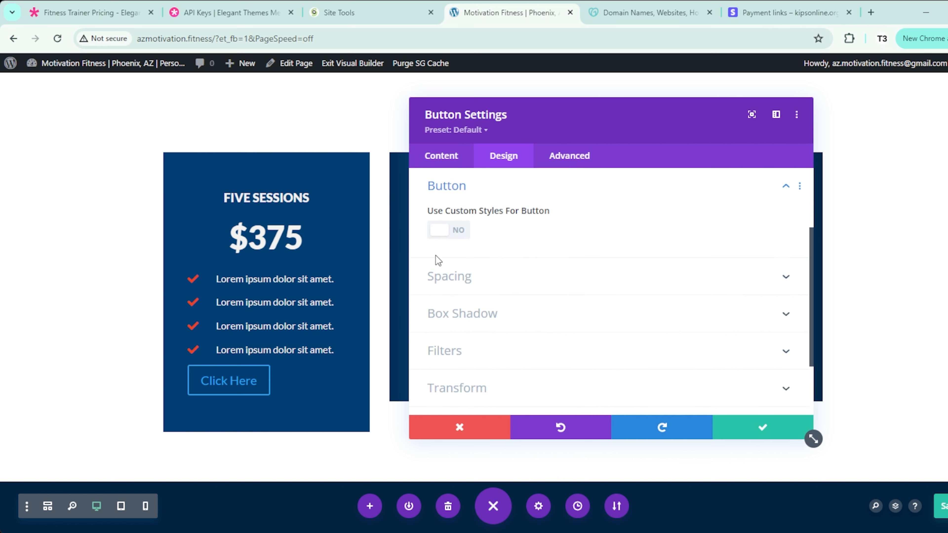
pyautogui.click(455, 233)
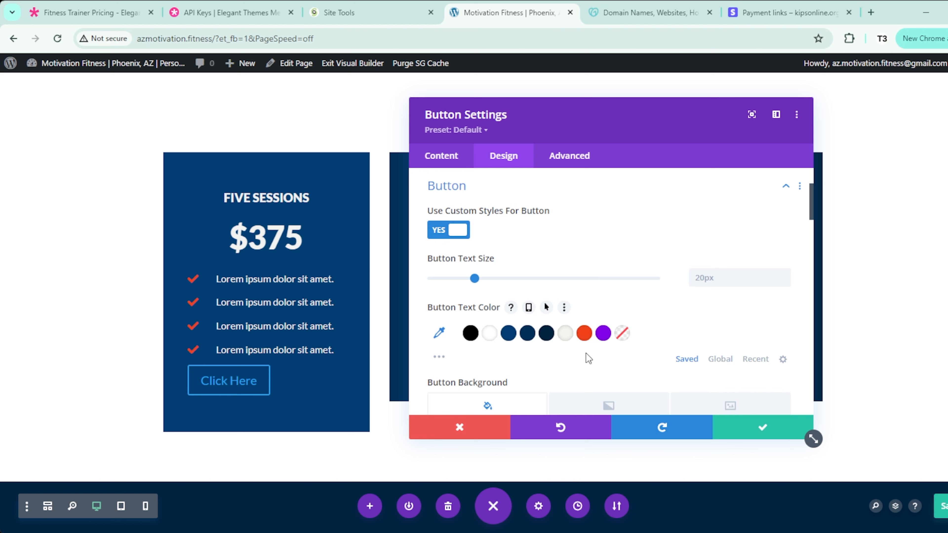
pyautogui.click(585, 337)
pyautogui.scroll(-2, 586, 341)
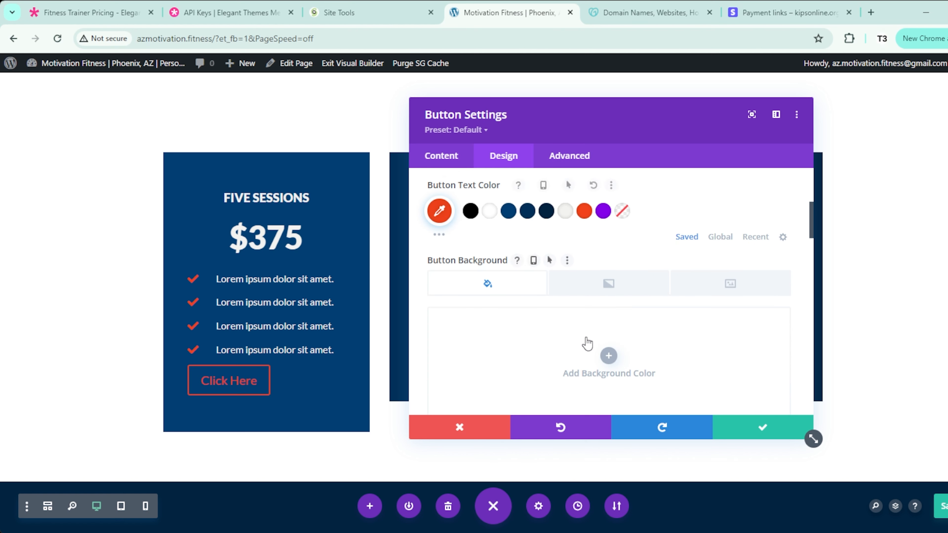
pyautogui.scroll(-2, 586, 340)
pyautogui.click(565, 317)
pyautogui.scroll(-1, 565, 317)
pyautogui.click(739, 329)
pyautogui.write('0')
pyautogui.scroll(-3, 646, 405)
# Step: Make the button text Ultra Bold and uppercase, centre the button, and save its style
pyautogui.scroll(-3, 647, 410)
pyautogui.click(637, 293)
pyautogui.click(518, 443)
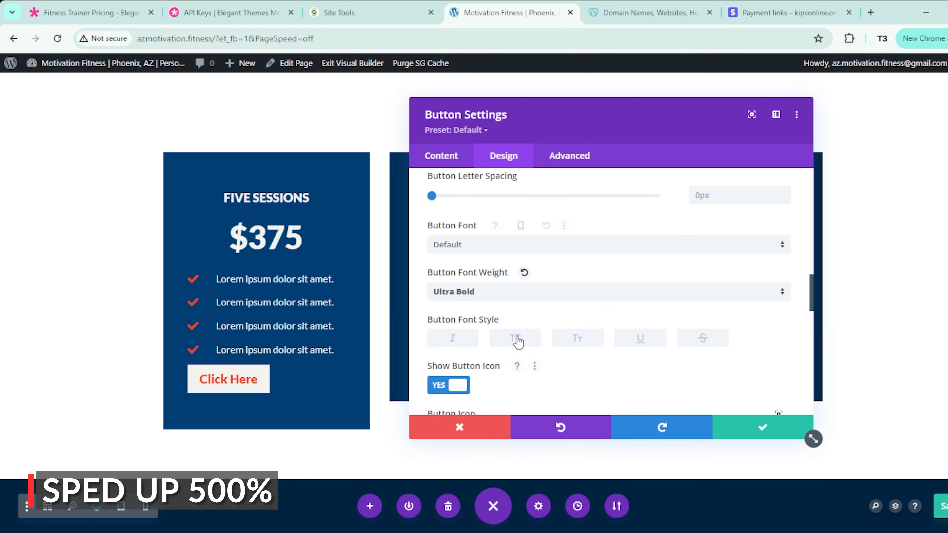
pyautogui.click(516, 338)
pyautogui.scroll(-1, 550, 390)
pyautogui.scroll(3, 611, 357)
pyautogui.scroll(10, 597, 317)
pyautogui.click(607, 256)
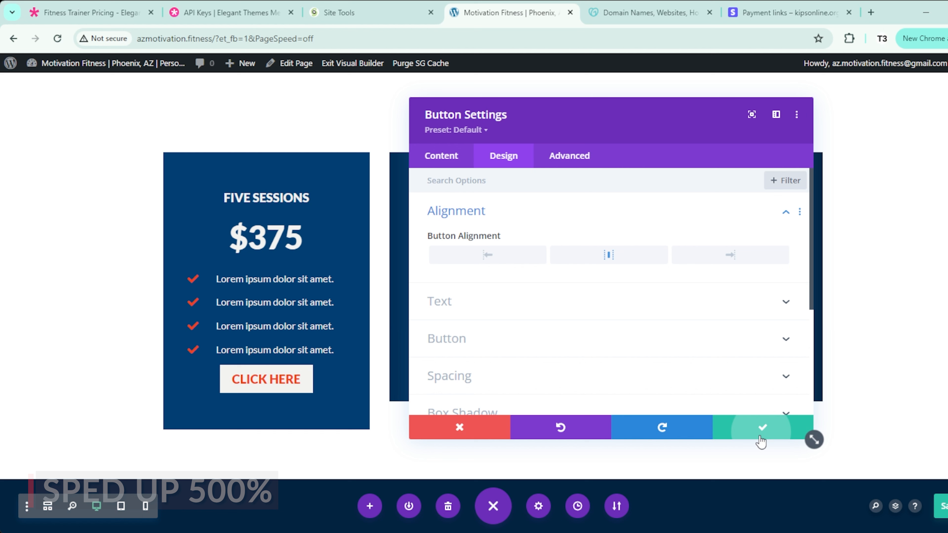
pyautogui.click(762, 429)
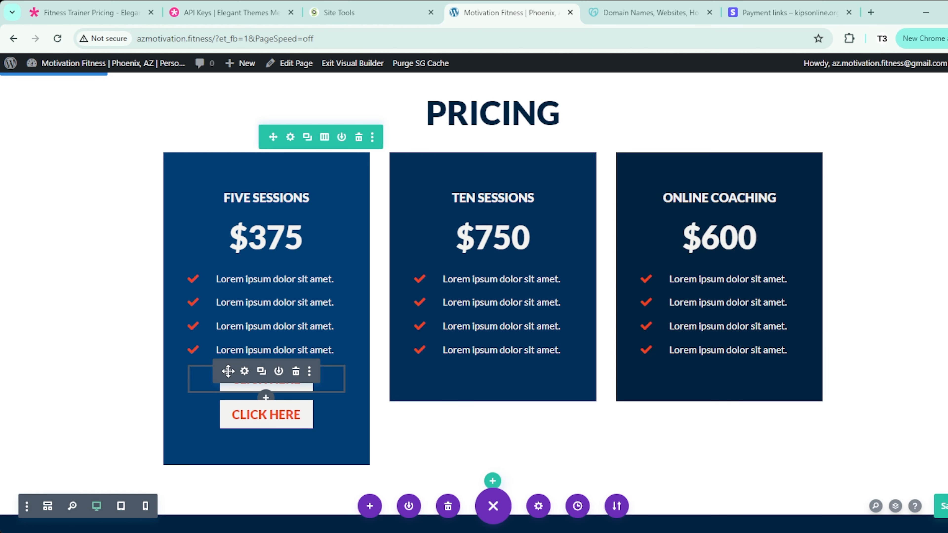
# Step: Copy the styled button into the Online Coaching and Ten Sessions pricing cards
pyautogui.scroll(-1, 690, 377)
pyautogui.moveTo(713, 345); pyautogui.dragTo(713, 346)
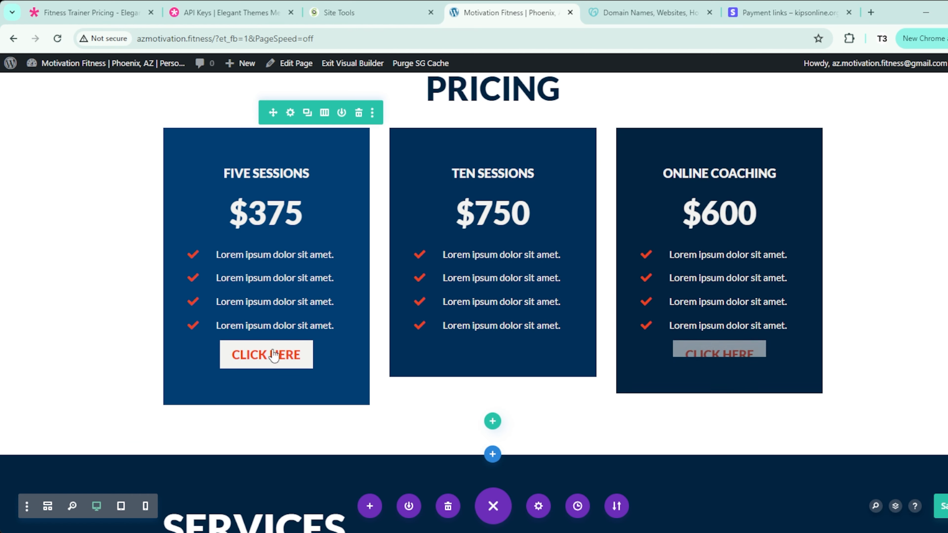
pyautogui.moveTo(264, 354); pyautogui.dragTo(367, 390)
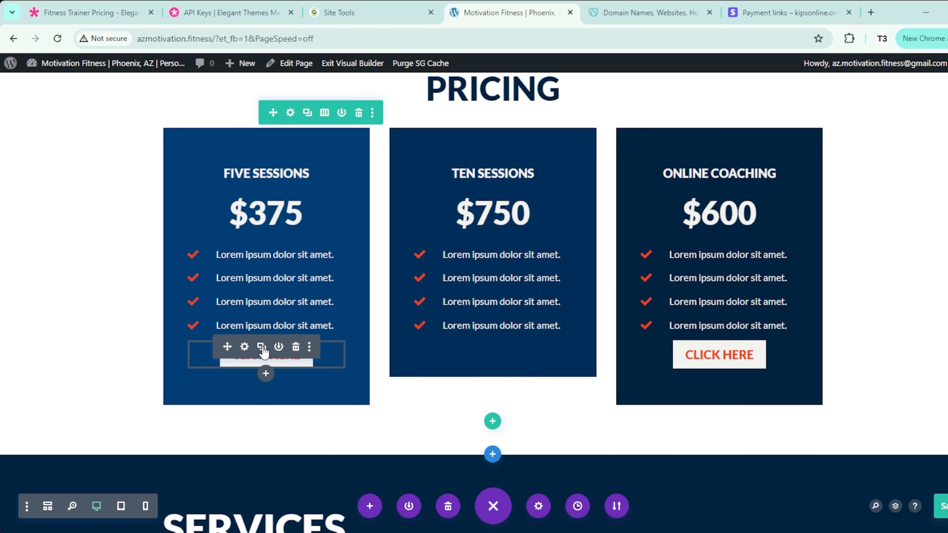
pyautogui.moveTo(226, 344); pyautogui.dragTo(473, 332)
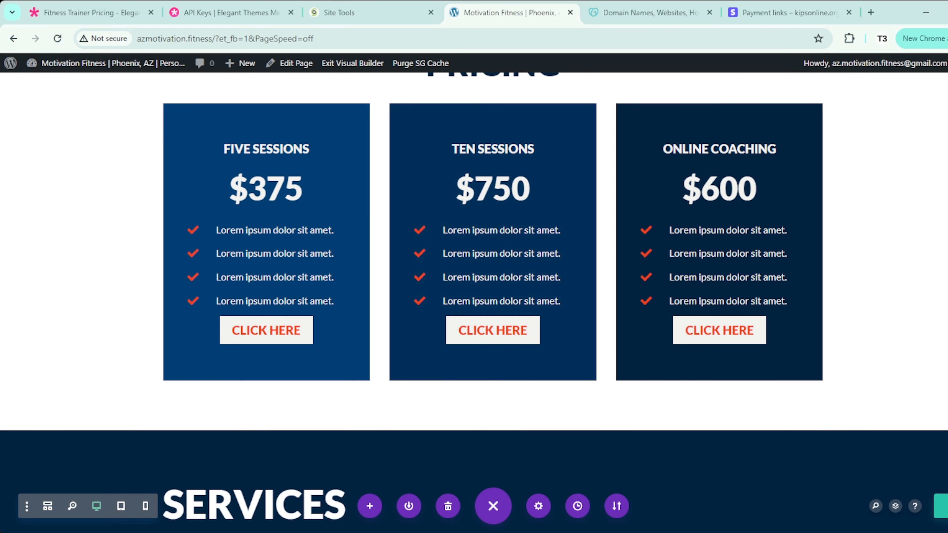
# Step: On the live page, confirm the Online Coaching button opens the $600.00 Stripe checkout, then re-enter the builder
pyautogui.click(347, 63)
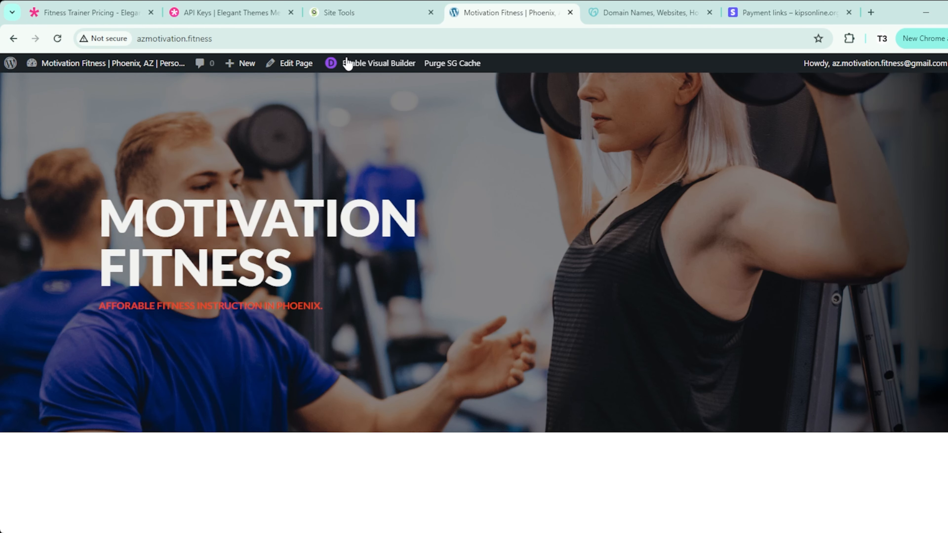
pyautogui.scroll(-15, 391, 323)
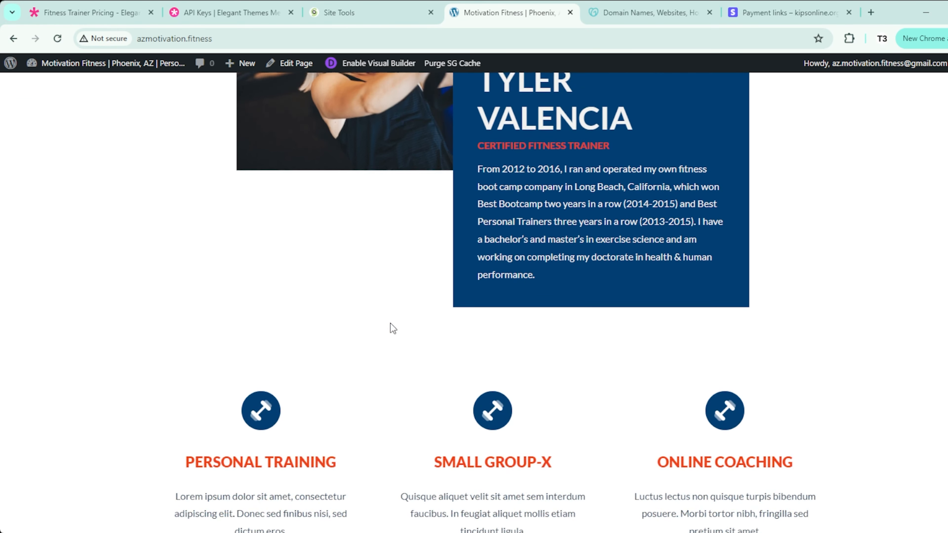
pyautogui.scroll(-10, 390, 324)
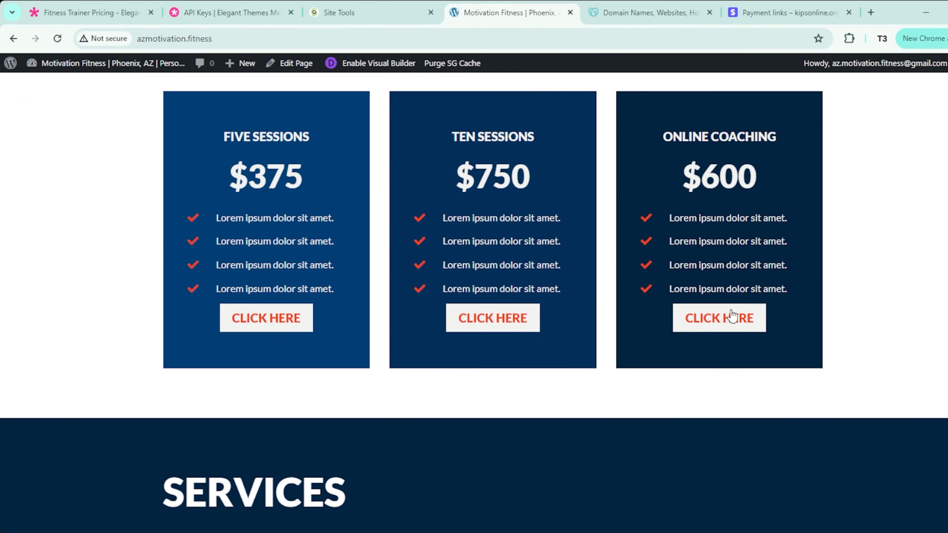
pyautogui.click(718, 324)
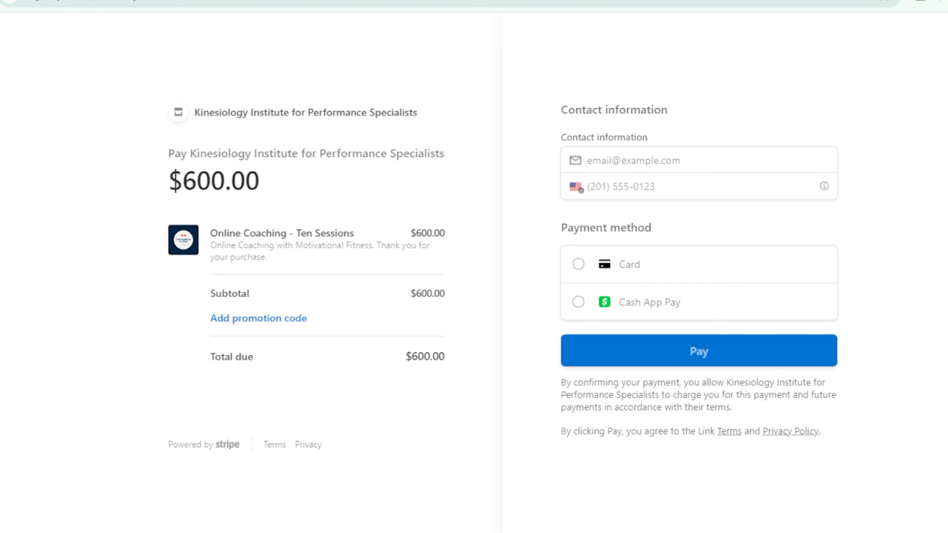
pyautogui.click(13, 39)
pyautogui.click(378, 68)
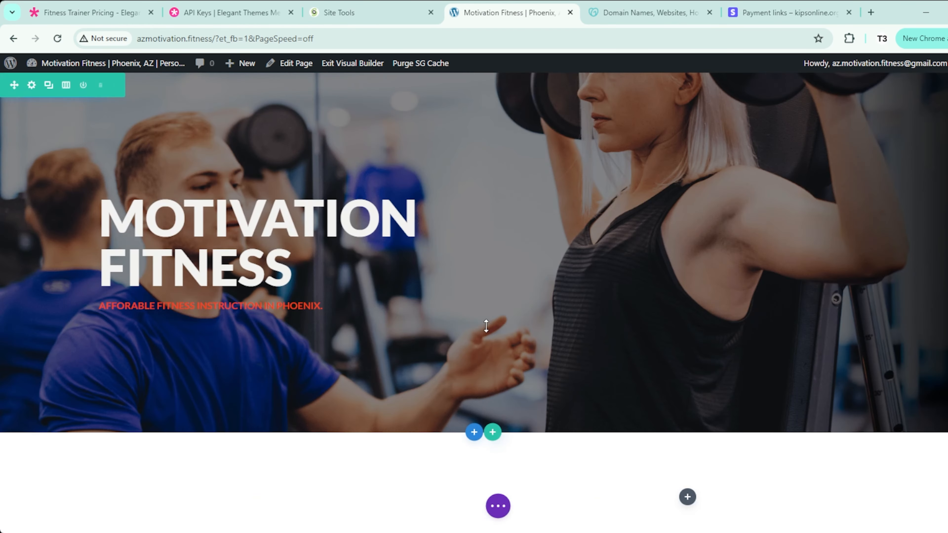
# Step: Set the Online Coaching button's link to open in a new tab and save it
pyautogui.scroll(-10, 483, 338)
pyautogui.scroll(-6, 597, 336)
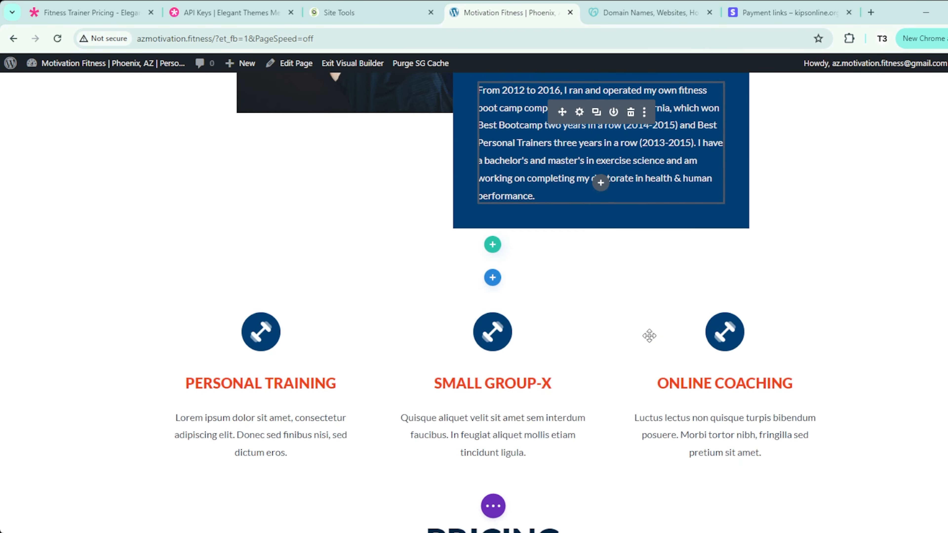
pyautogui.scroll(-8, 649, 335)
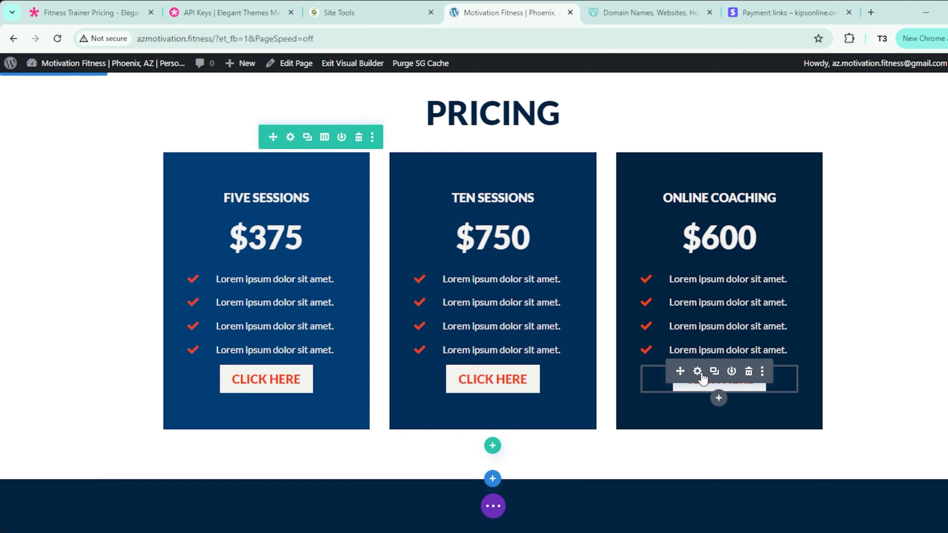
pyautogui.click(697, 371)
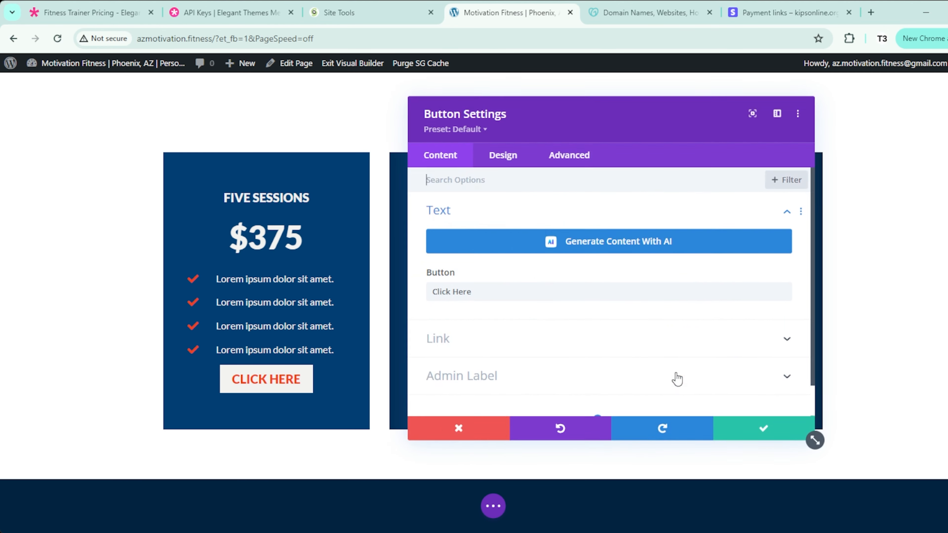
pyautogui.click(451, 339)
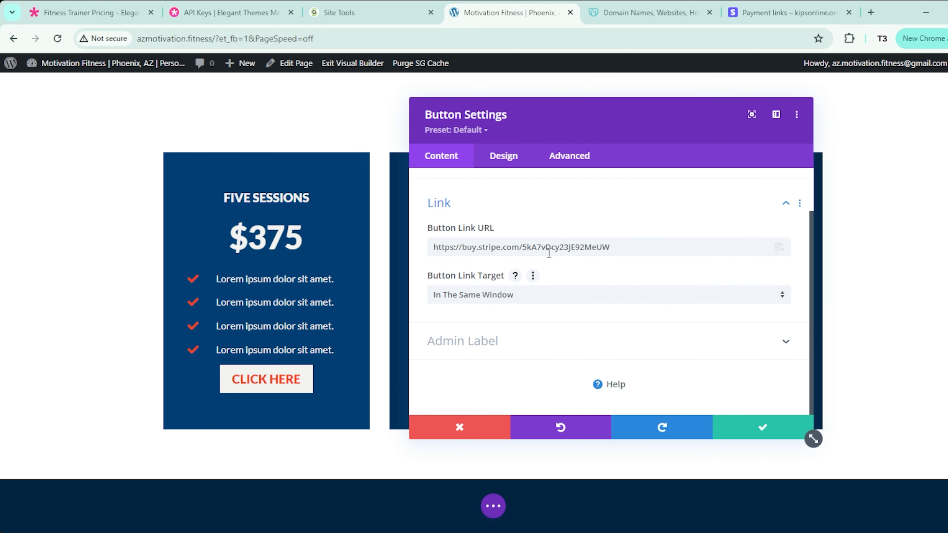
pyautogui.click(543, 302)
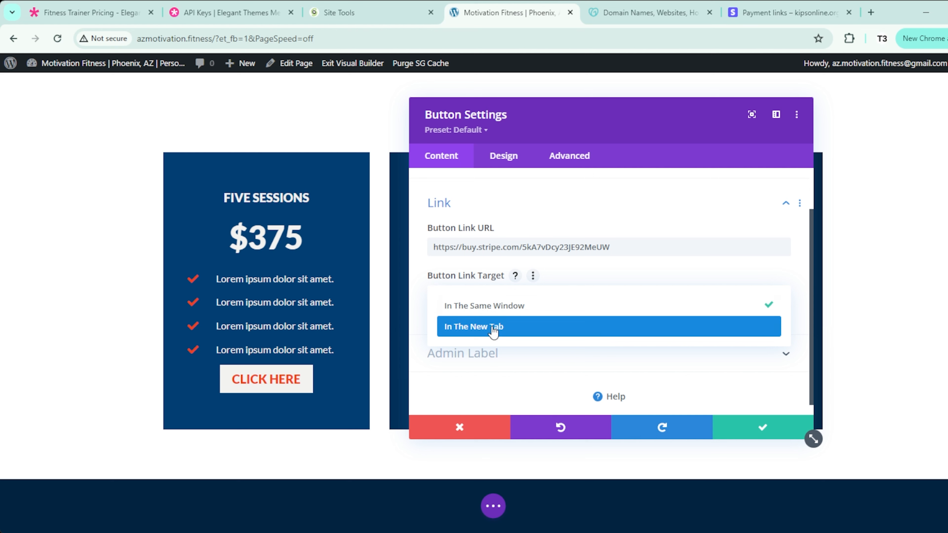
pyautogui.click(492, 330)
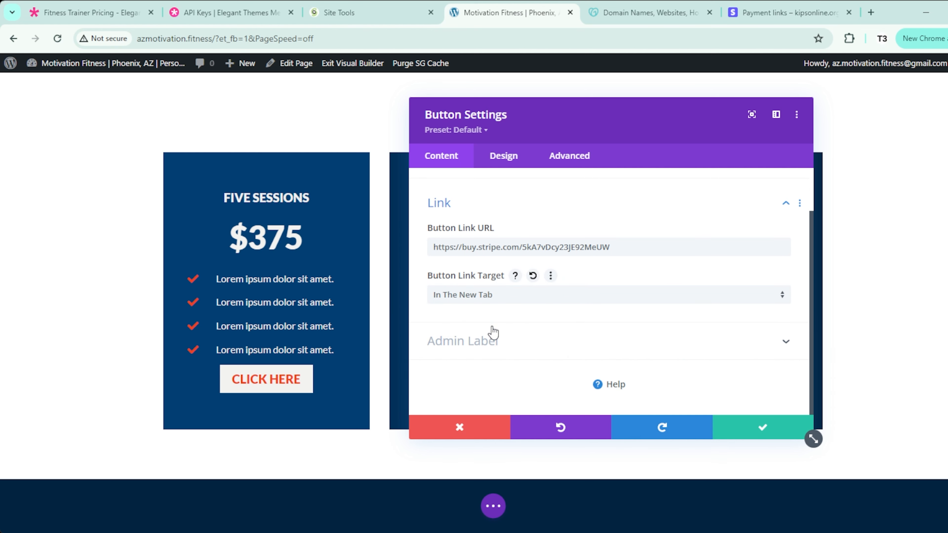
pyautogui.click(764, 435)
# Step: Exit the builder and scroll the live homepage down to the contact form and back up
pyautogui.moveTo(783, 406)
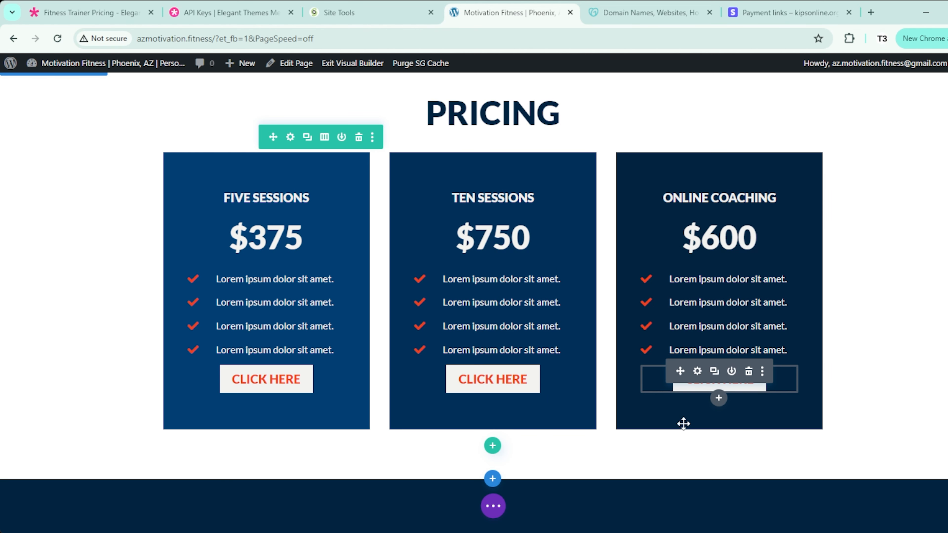
pyautogui.click(492, 506)
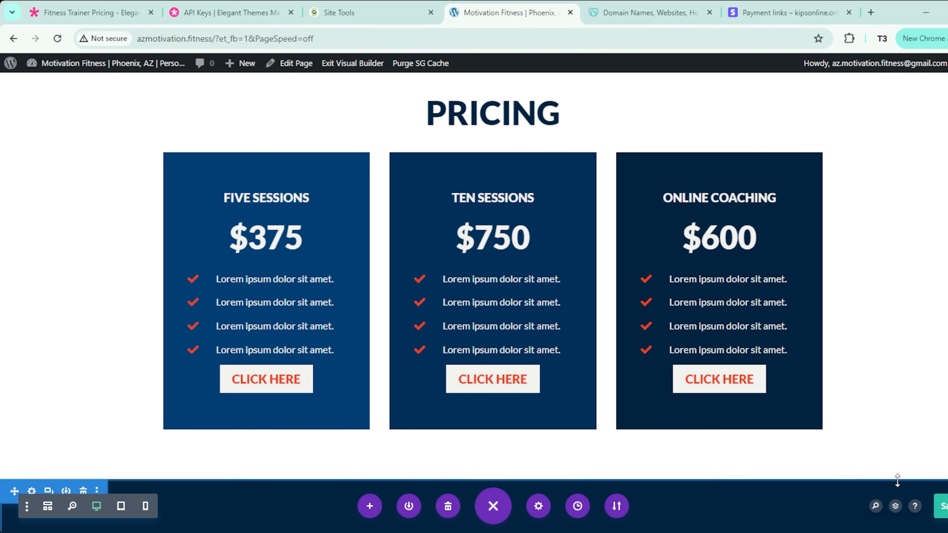
pyautogui.click(339, 64)
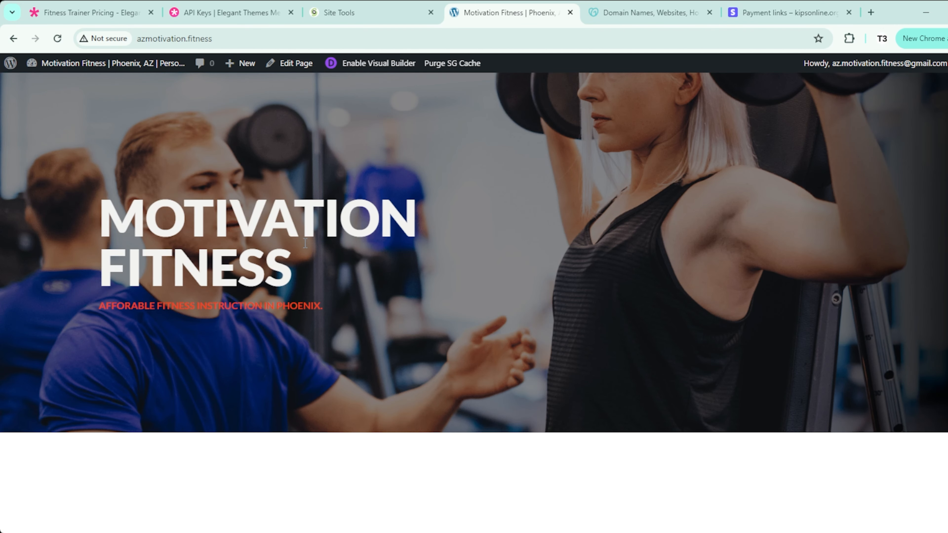
pyautogui.scroll(-20, 305, 243)
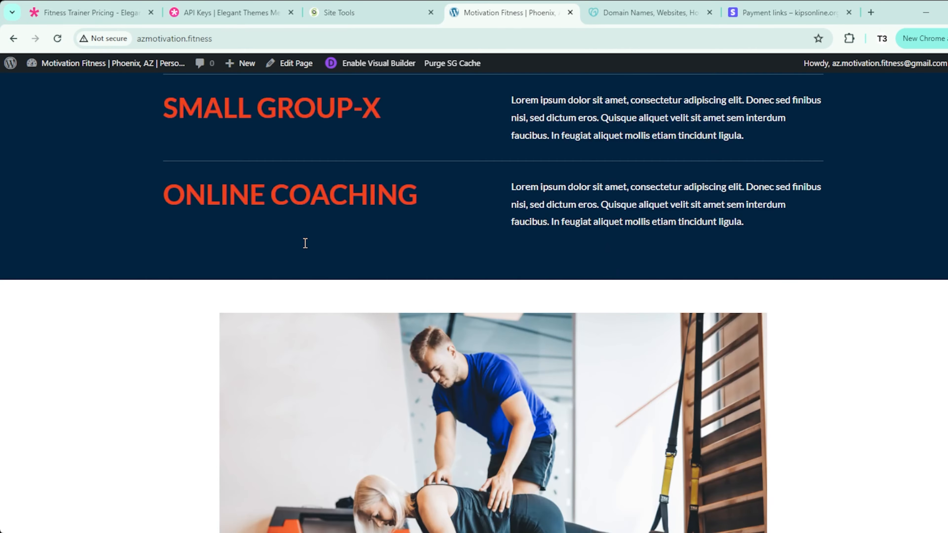
pyautogui.scroll(-20, 306, 243)
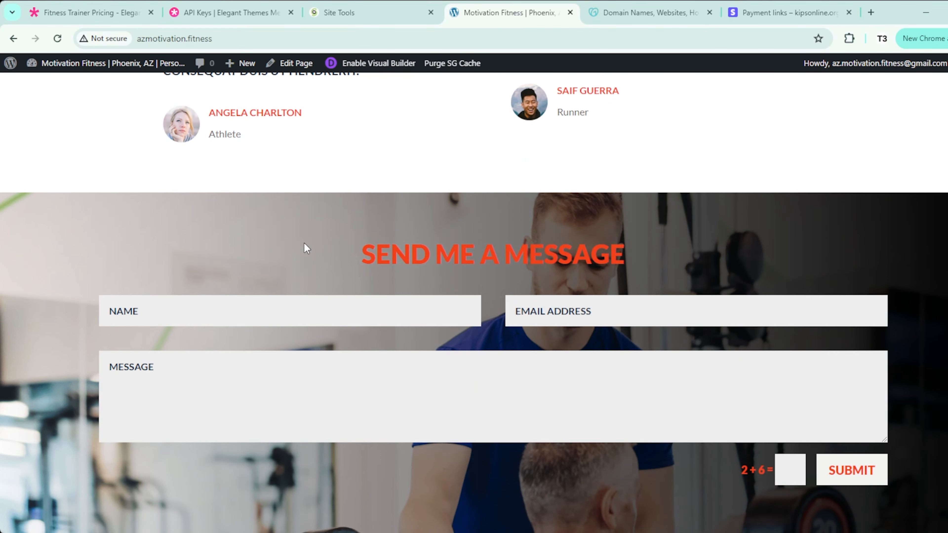
pyautogui.scroll(20, 303, 242)
pyautogui.scroll(15, 303, 242)
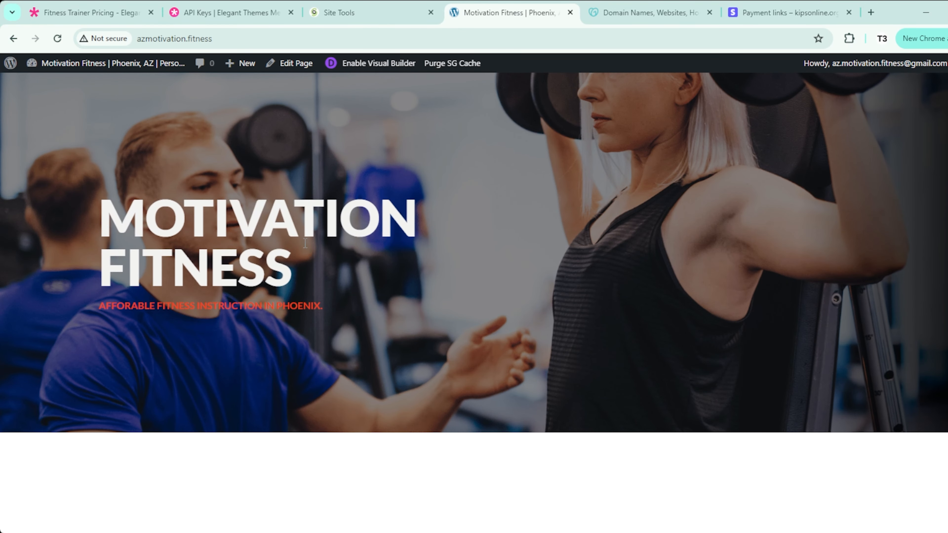
# Step: Deactivate all three SiteGround plugins from the Installed Plugins list in one bulk action
pyautogui.moveTo(80, 64)
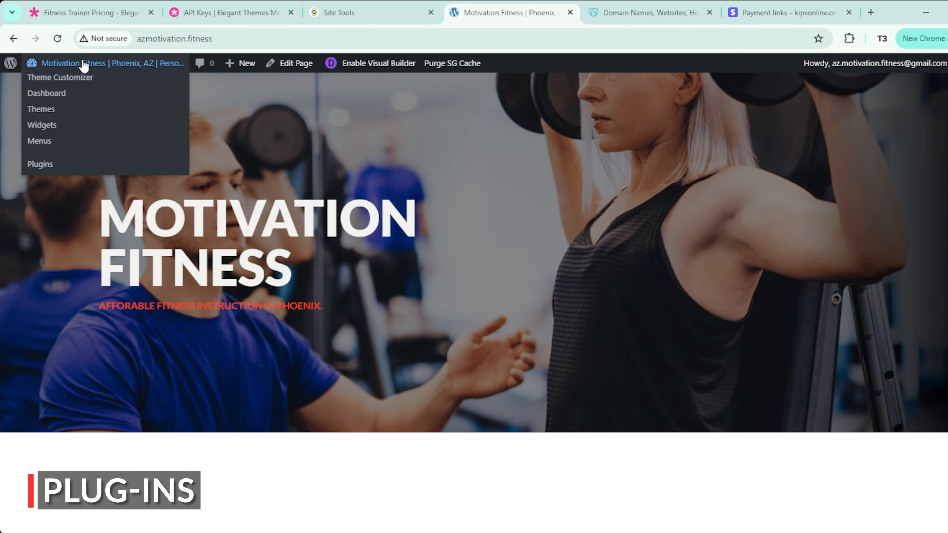
pyautogui.click(54, 98)
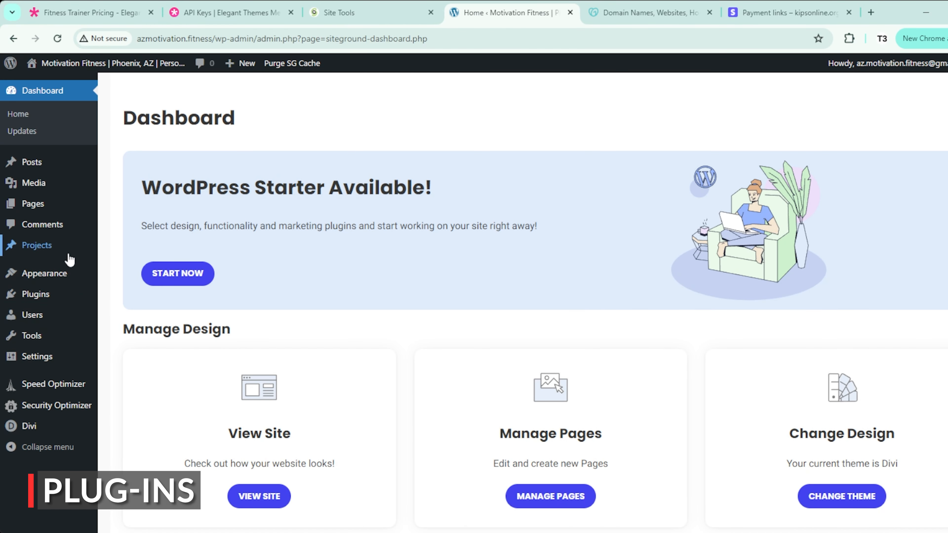
pyautogui.moveTo(49, 295)
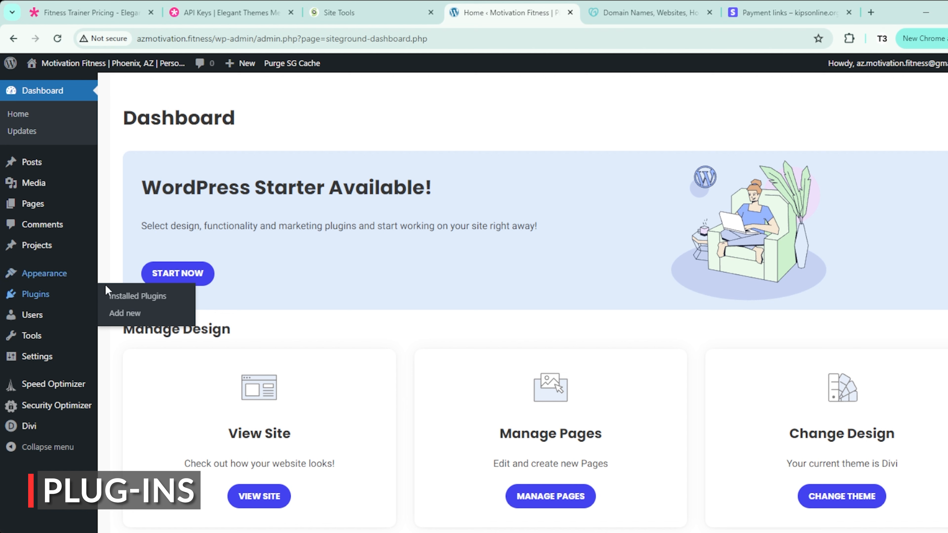
pyautogui.click(138, 297)
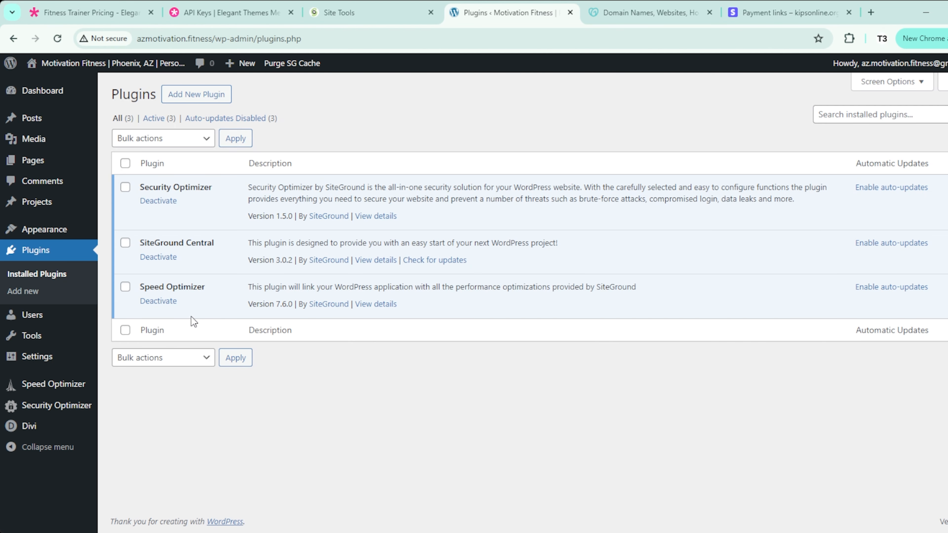
pyautogui.click(125, 164)
pyautogui.click(206, 141)
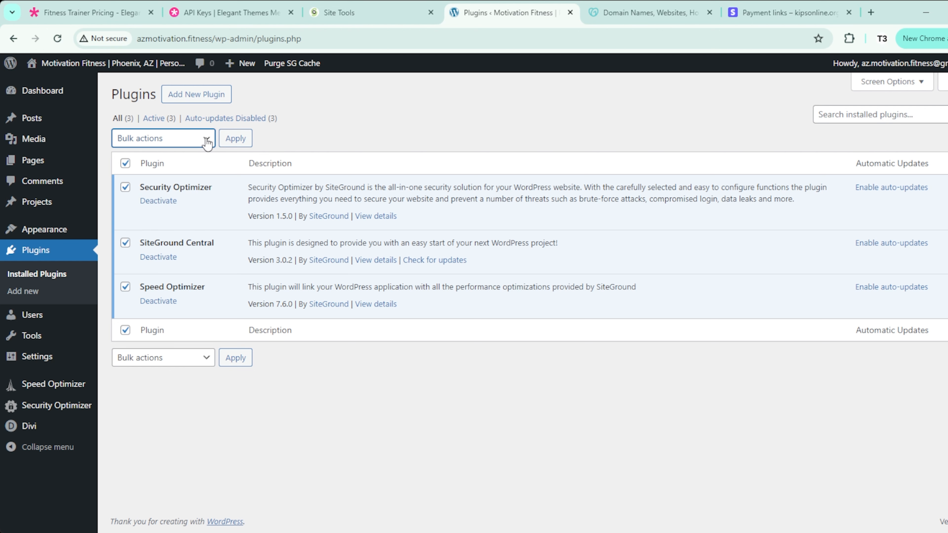
pyautogui.click(180, 177)
pyautogui.click(238, 140)
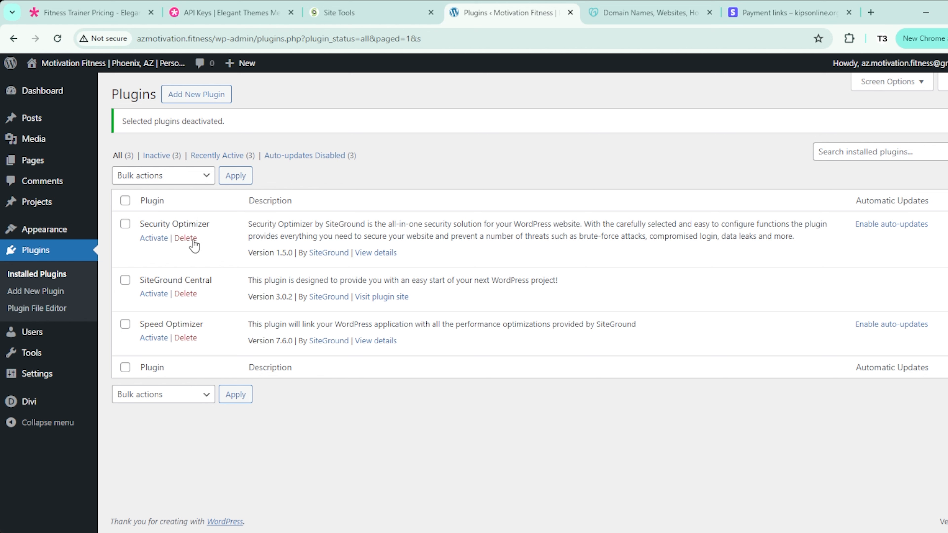
# Step: Bulk-delete the three deactivated plugins, confirming removal of their data
pyautogui.click(193, 241)
pyautogui.click(595, 125)
pyautogui.click(125, 201)
pyautogui.click(145, 176)
pyautogui.click(153, 239)
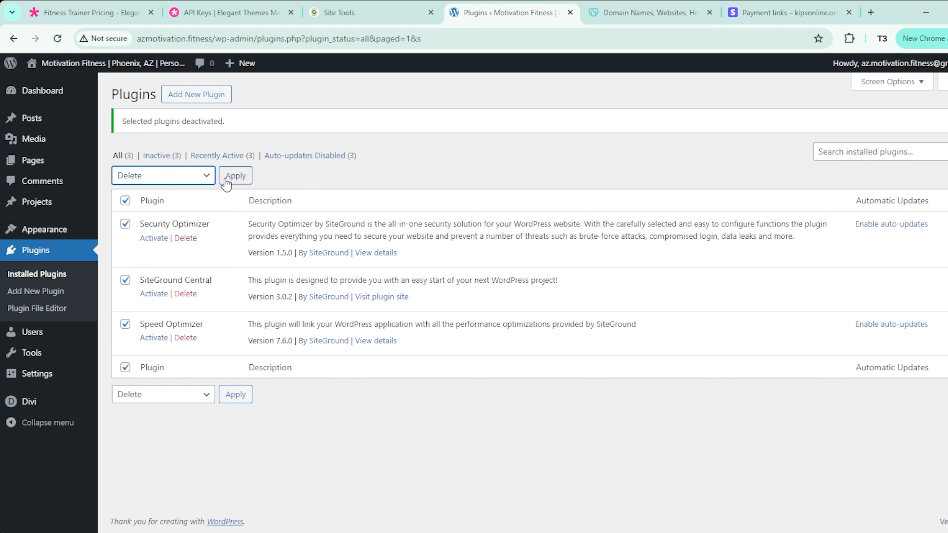
pyautogui.click(235, 176)
pyautogui.click(551, 128)
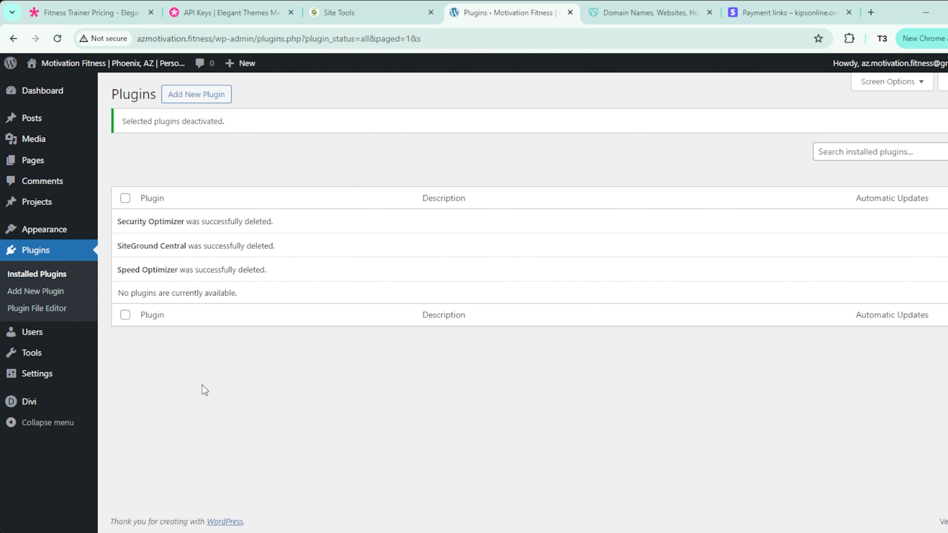
pyautogui.moveTo(46, 362)
pyautogui.click(49, 292)
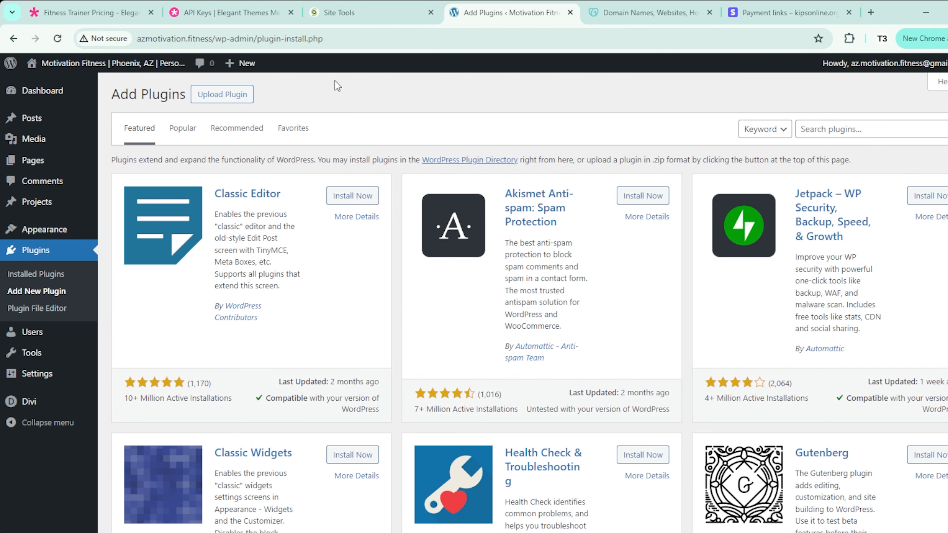
# Step: Find Yoast SEO in the Popular plugins list, install it and activate it
pyautogui.click(182, 128)
pyautogui.click(228, 131)
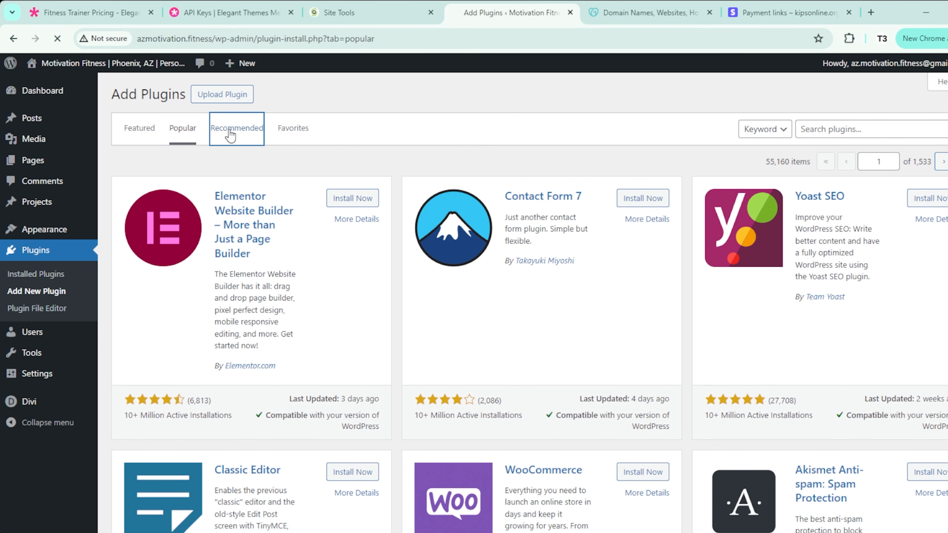
pyautogui.click(295, 129)
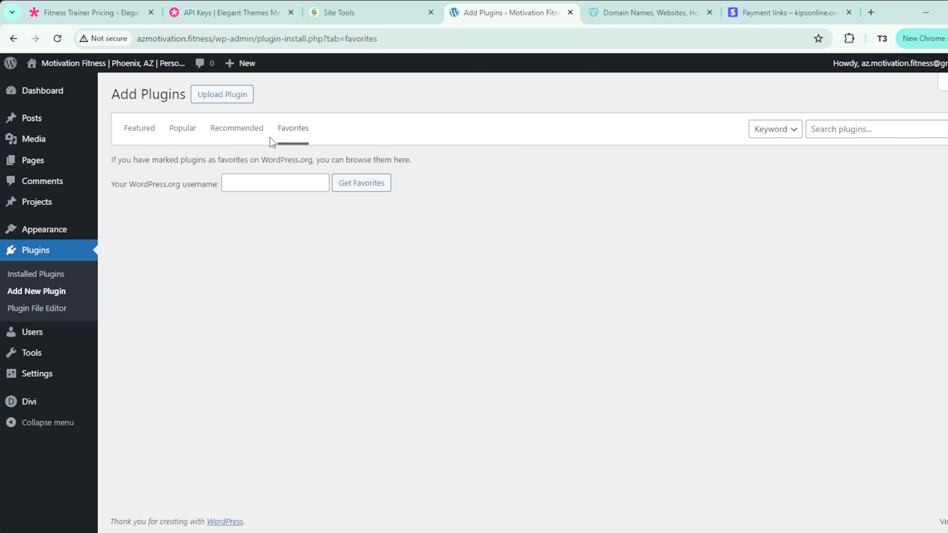
pyautogui.click(183, 138)
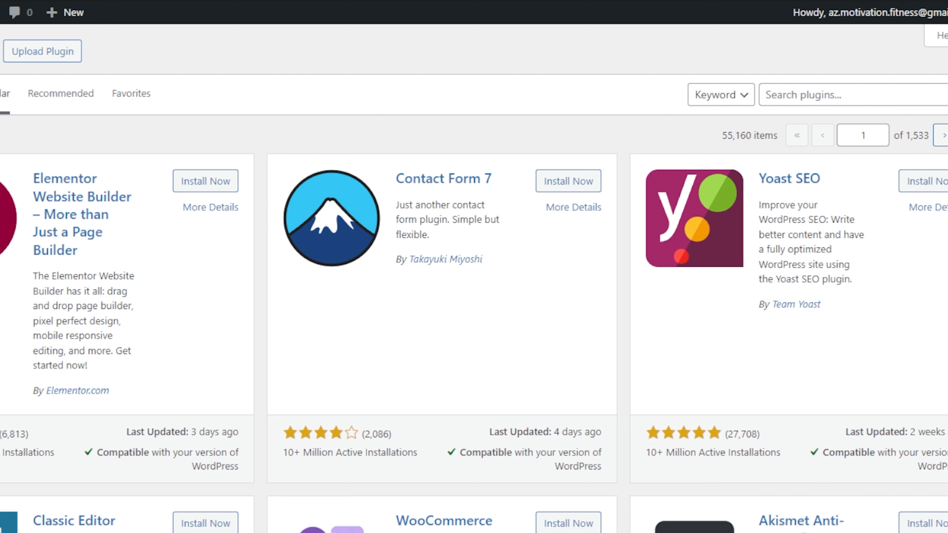
pyautogui.click(937, 186)
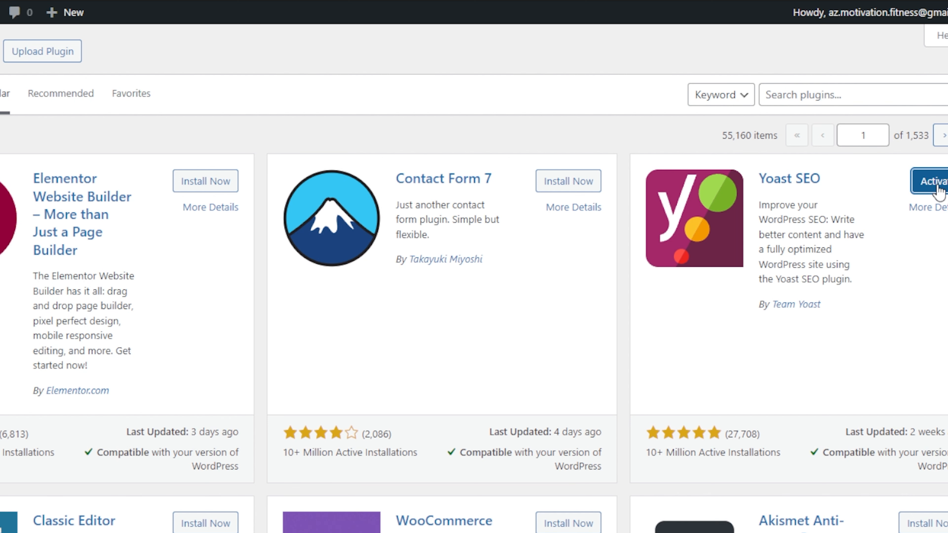
pyautogui.click(936, 183)
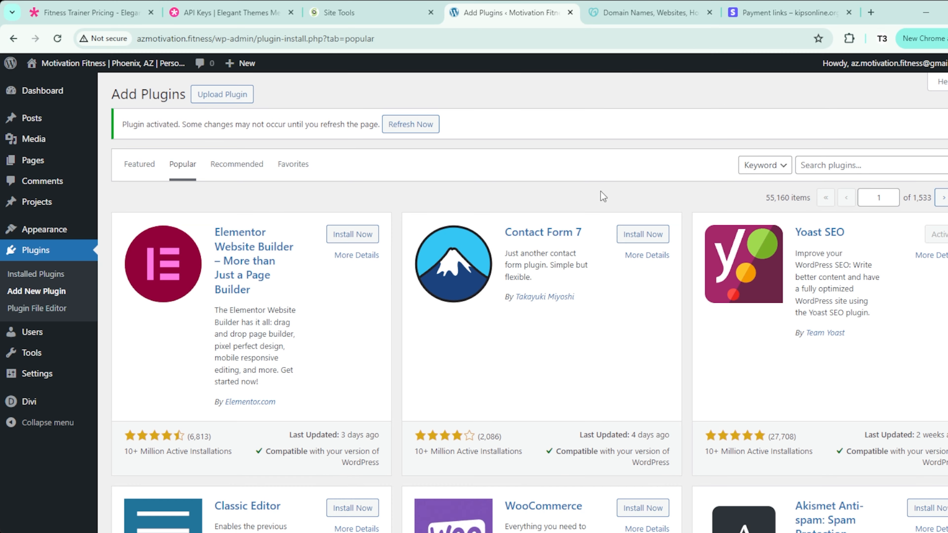
pyautogui.scroll(-2, 616, 202)
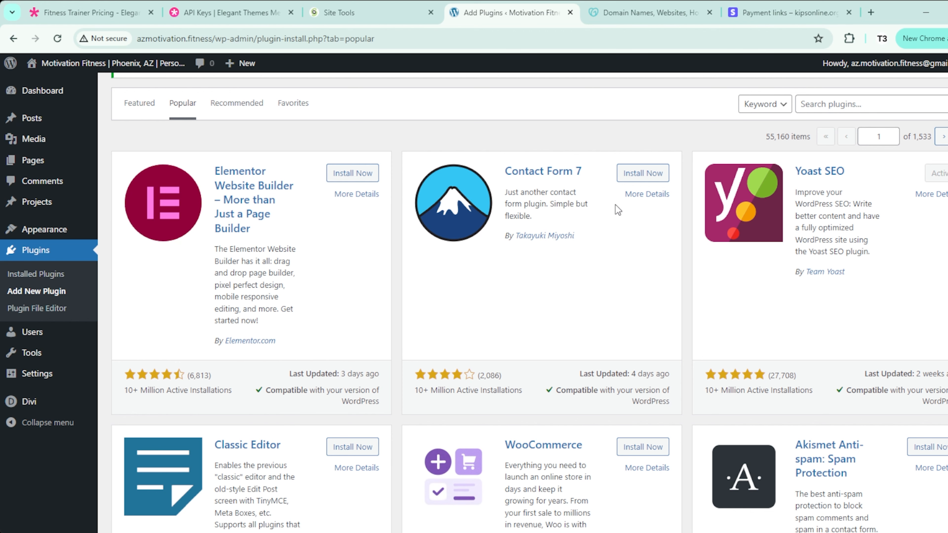
pyautogui.scroll(-8, 615, 204)
pyautogui.scroll(4, 369, 233)
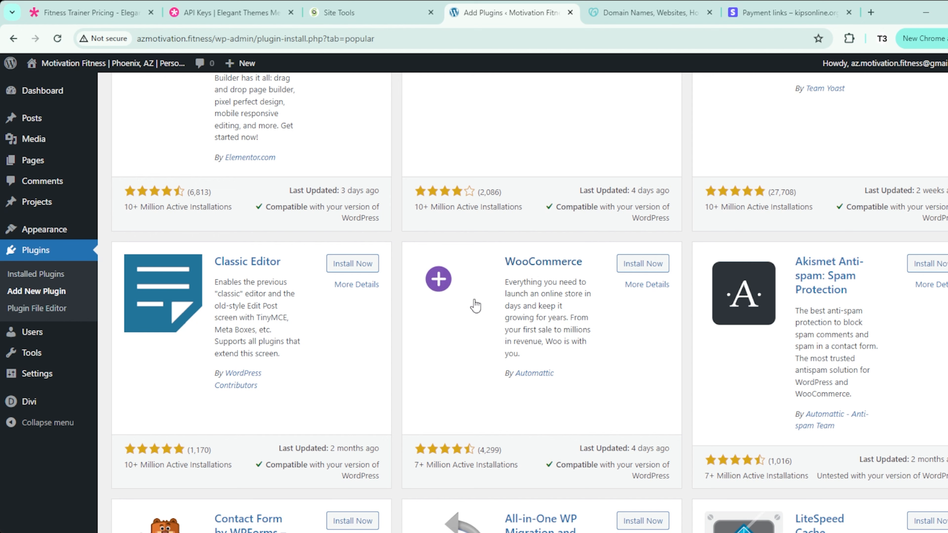
pyautogui.scroll(-8, 420, 332)
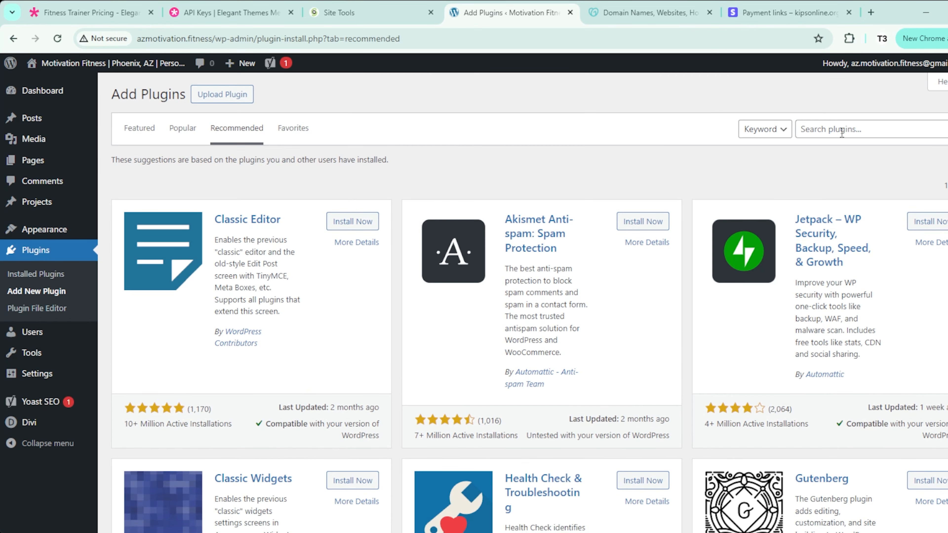
# Step: Search the plugin directory for 'wp fastest cache', then install and activate WP Fastest Cache
pyautogui.click(841, 132)
pyautogui.write('wp fas')
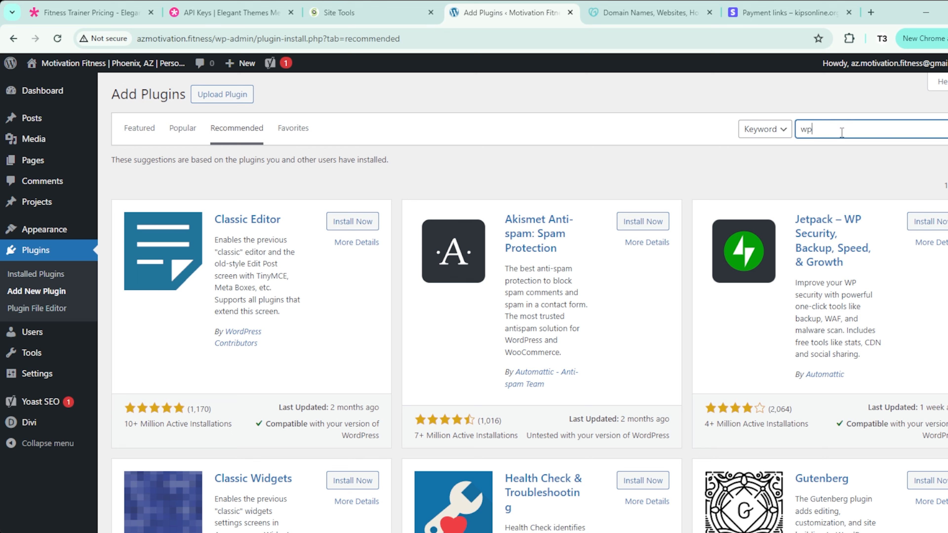
pyautogui.write('test cache')
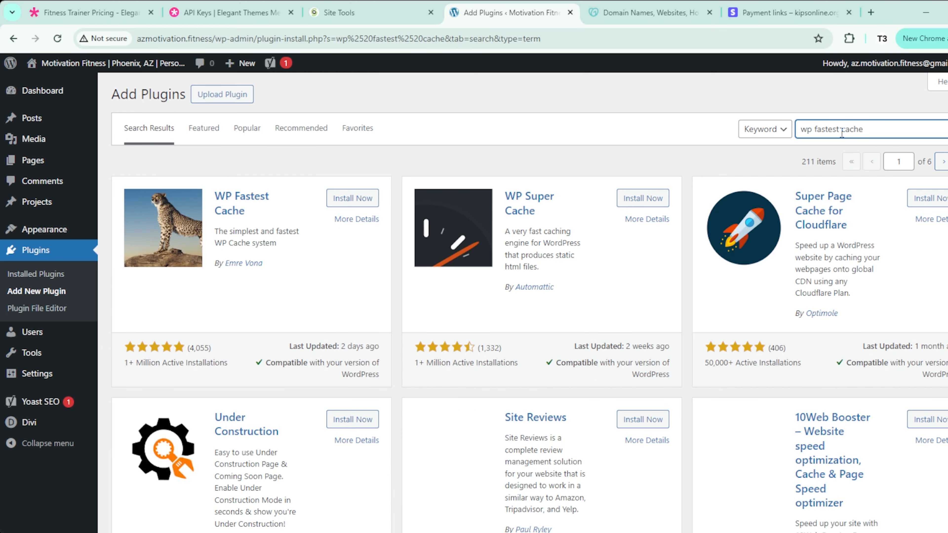
pyautogui.click(356, 200)
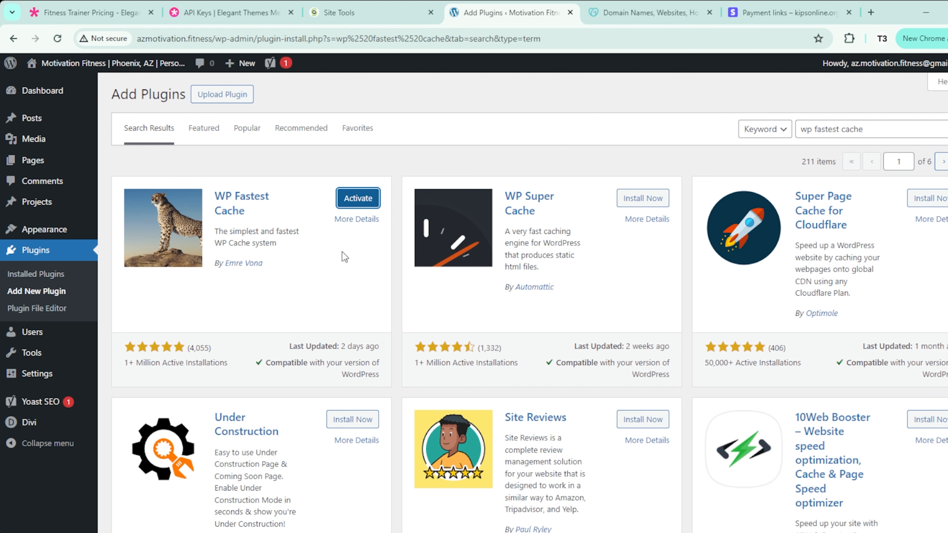
pyautogui.click(367, 202)
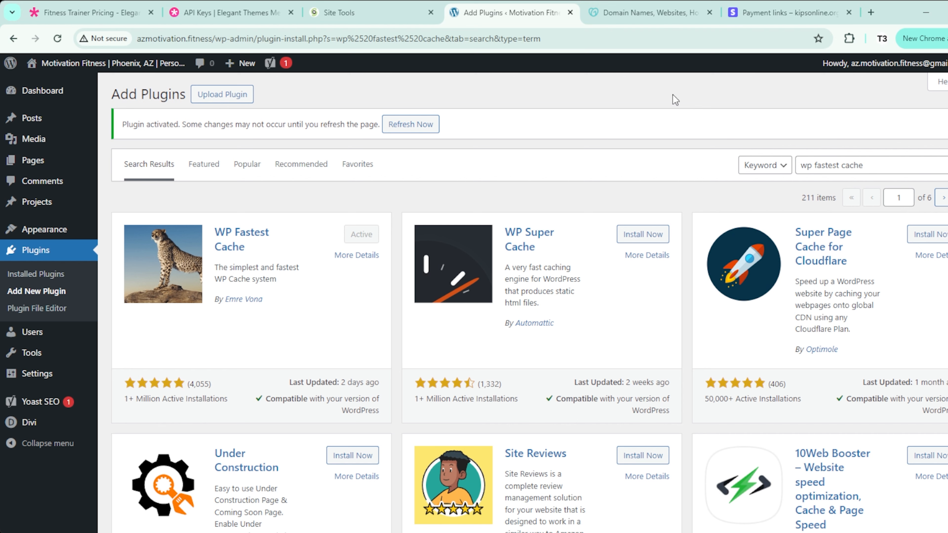
# Step: Scroll the General Settings page to show the http WordPress and Site Address fields
pyautogui.scroll(-2, 259, 338)
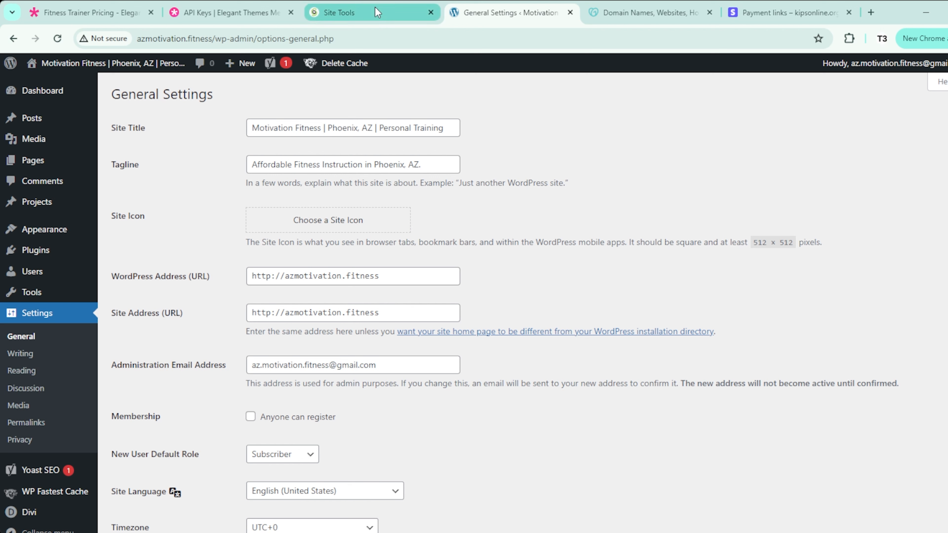
# Step: In SiteGround SSL Manager, look over the offered SSL certificate types without choosing one
pyautogui.click(367, 15)
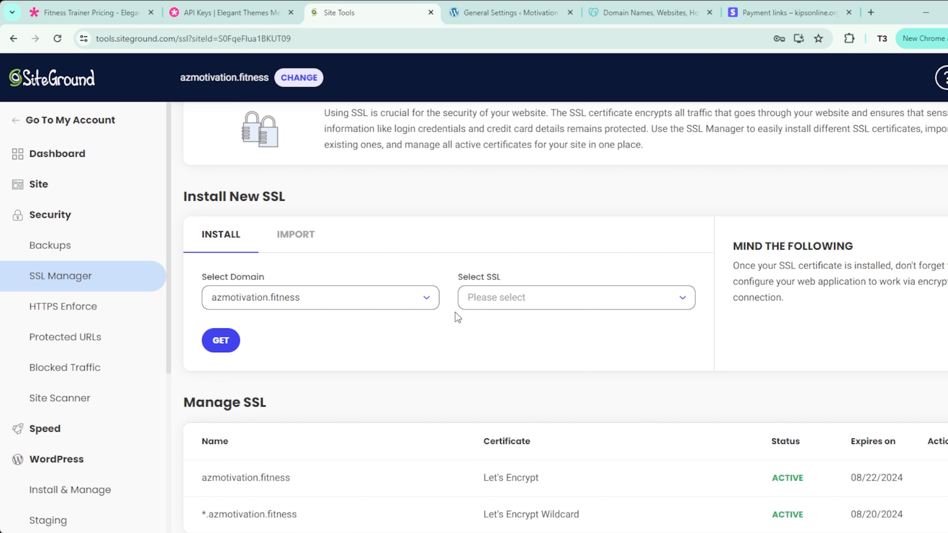
pyautogui.click(517, 307)
pyautogui.click(421, 352)
pyautogui.click(501, 305)
pyautogui.click(368, 347)
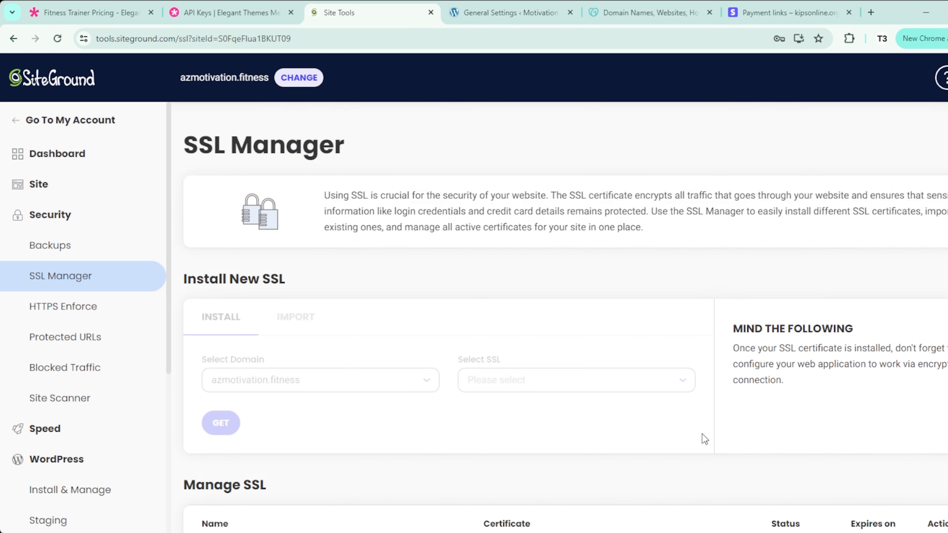
# Step: Open Enforce HTTPS for the azmotivation.fitness certificate, then return to WordPress General Settings
pyautogui.scroll(-3, 702, 434)
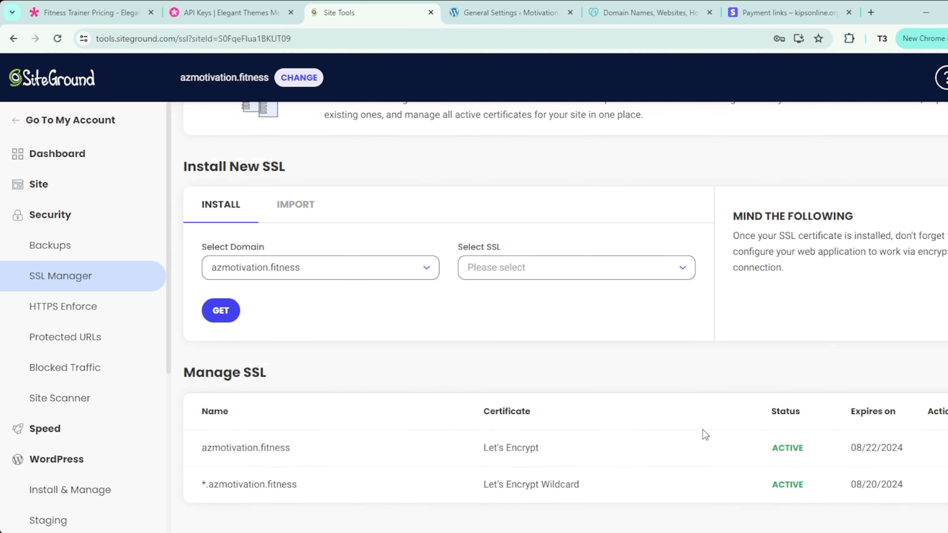
pyautogui.click(947, 448)
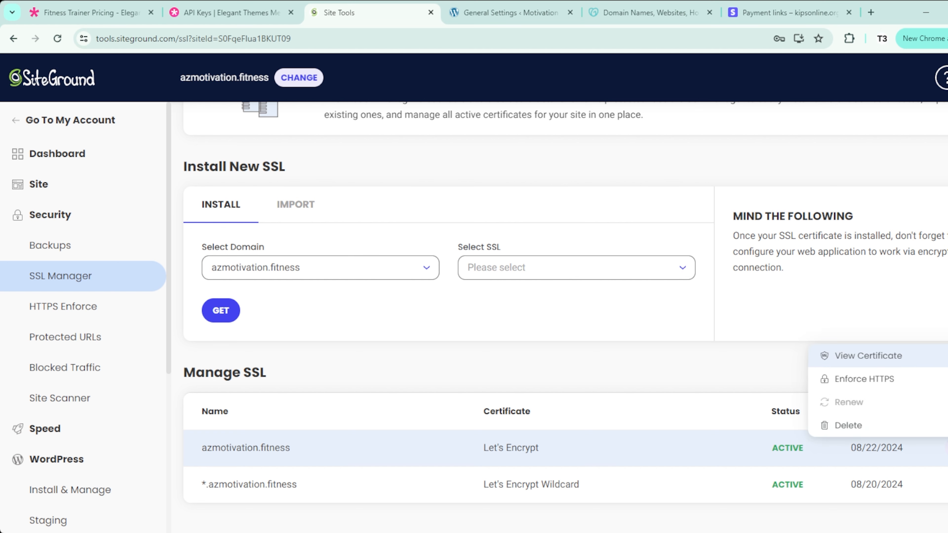
pyautogui.click(897, 381)
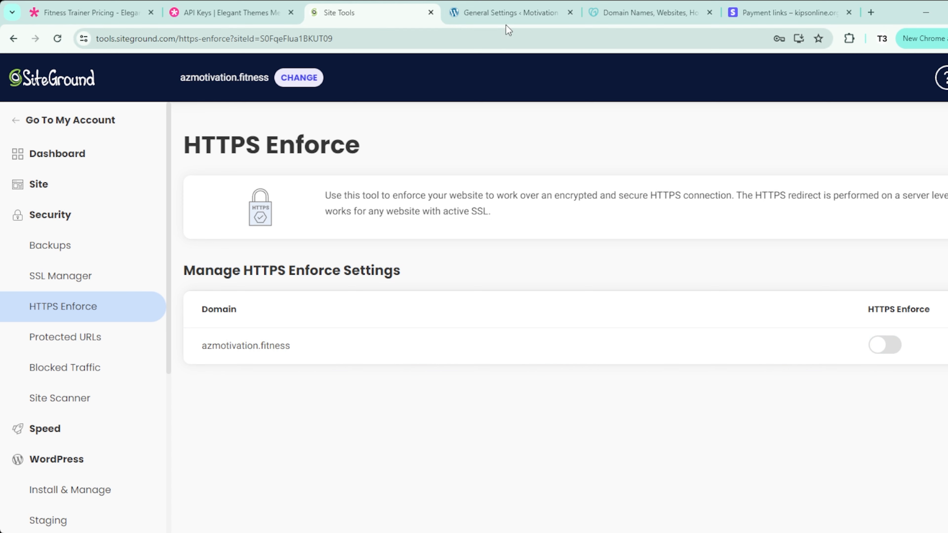
pyautogui.click(508, 15)
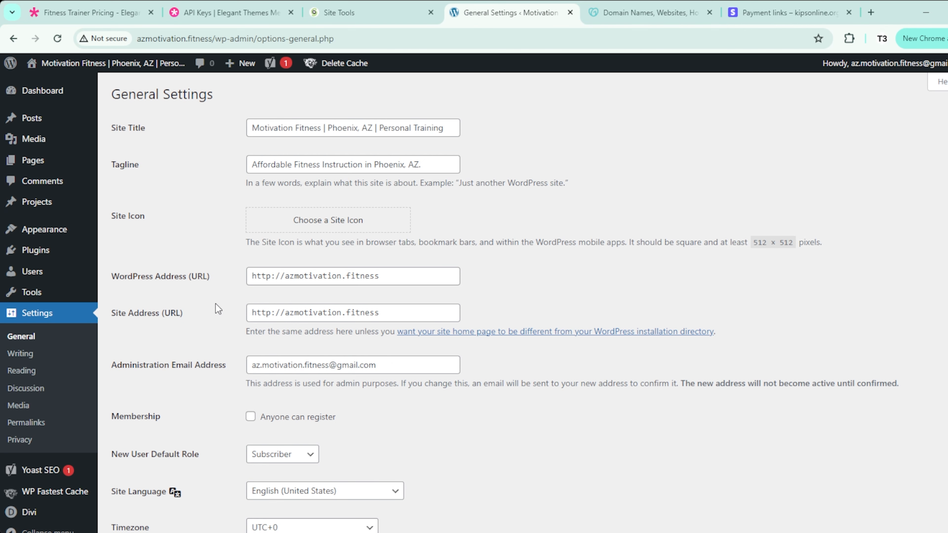
pyautogui.click(274, 276)
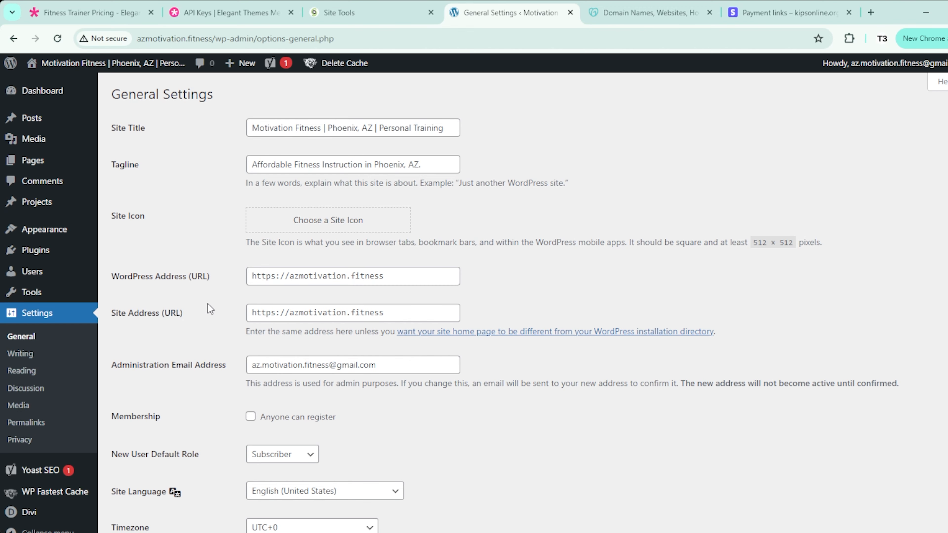
pyautogui.scroll(-10, 209, 307)
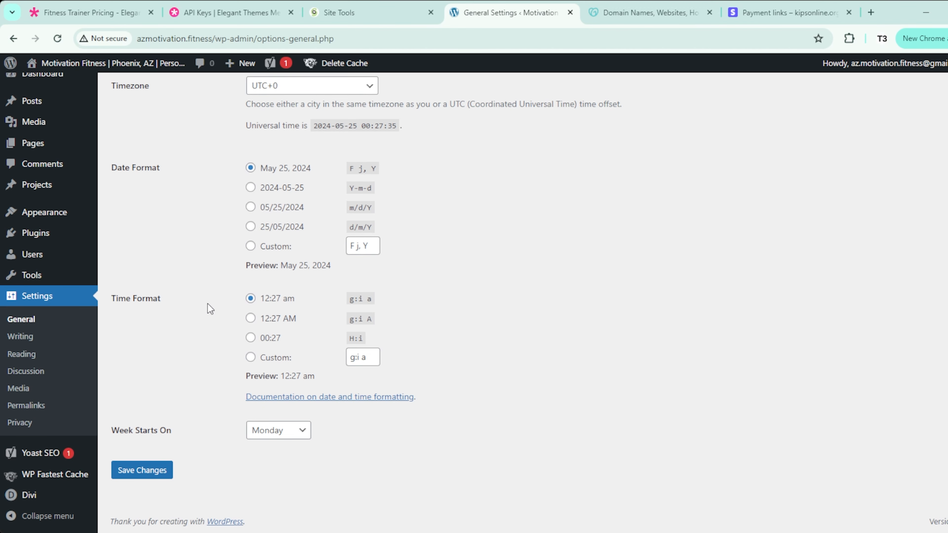
pyautogui.click(153, 474)
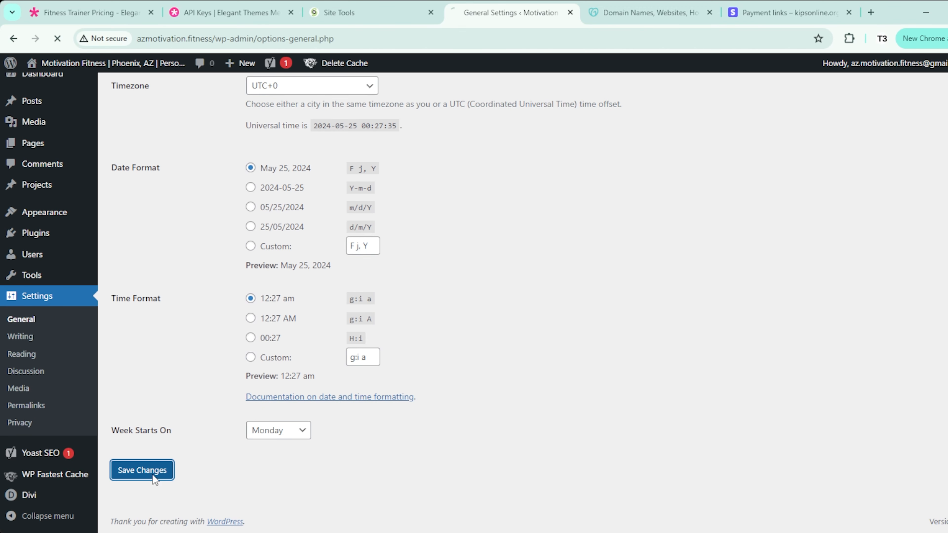
pyautogui.click(365, 17)
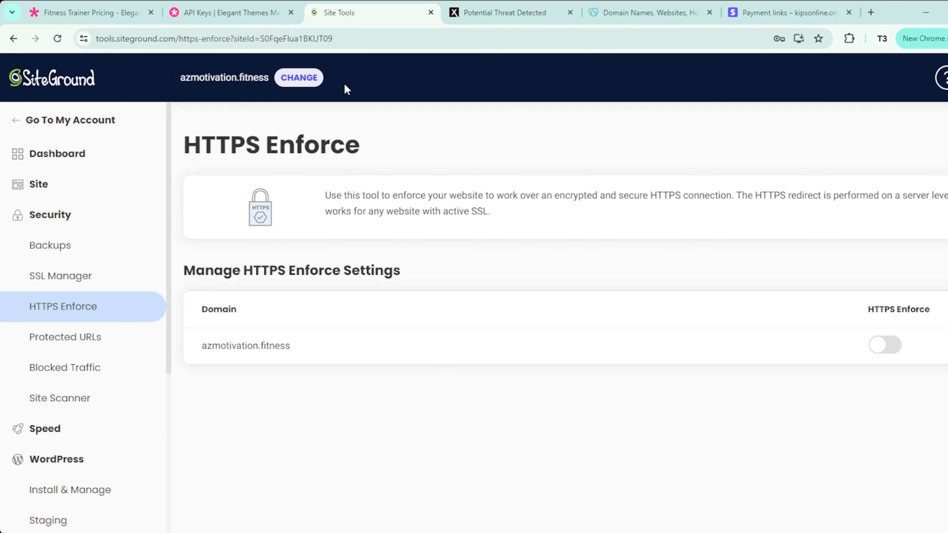
pyautogui.click(887, 353)
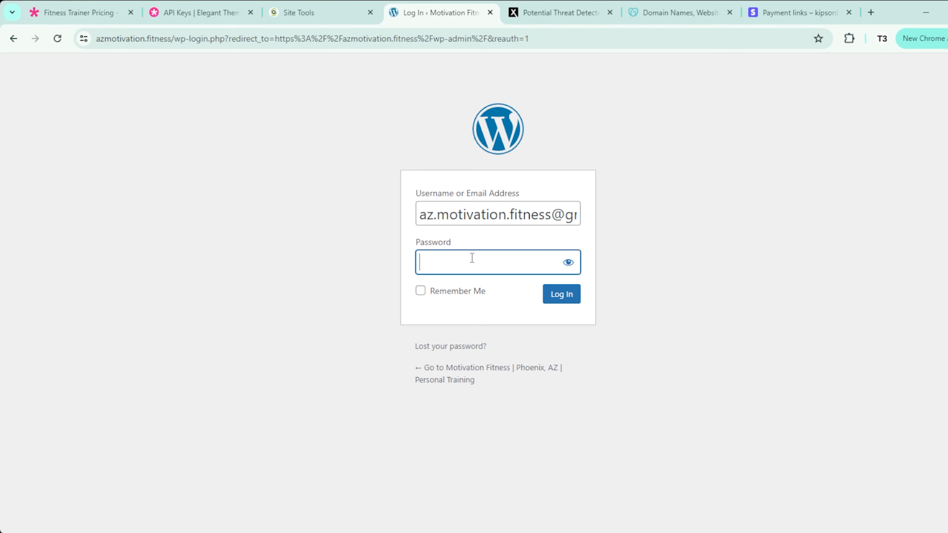
# Step: Close the Potential Threat Detected page and select the trailing slash of the web address to remove it
pyautogui.click(610, 12)
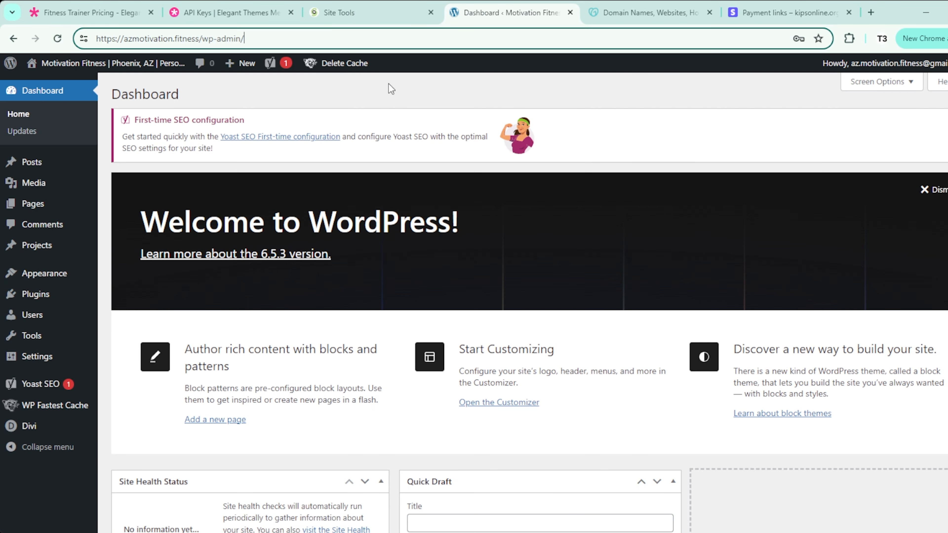
pyautogui.click(389, 84)
pyautogui.click(242, 36)
pyautogui.moveTo(245, 38); pyautogui.dragTo(135, 44)
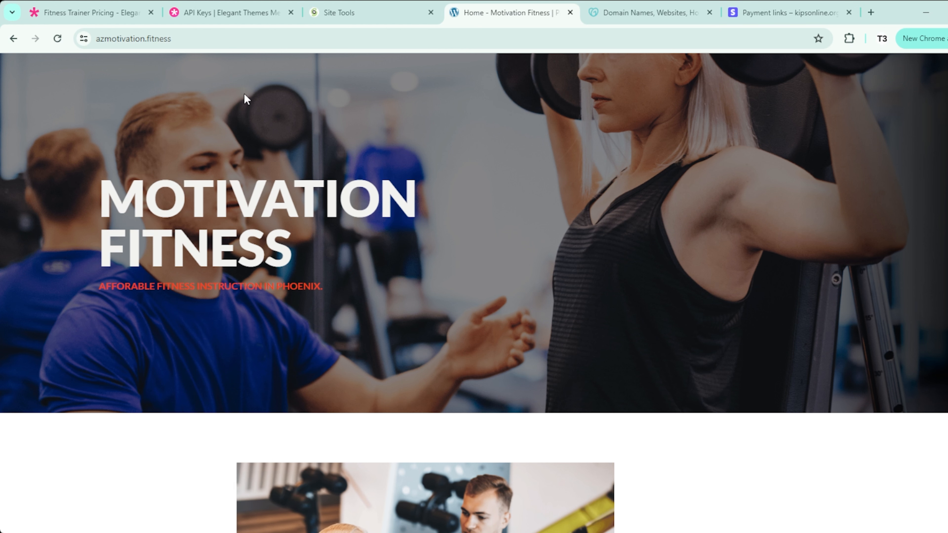
pyautogui.click(120, 38)
pyautogui.click(224, 39)
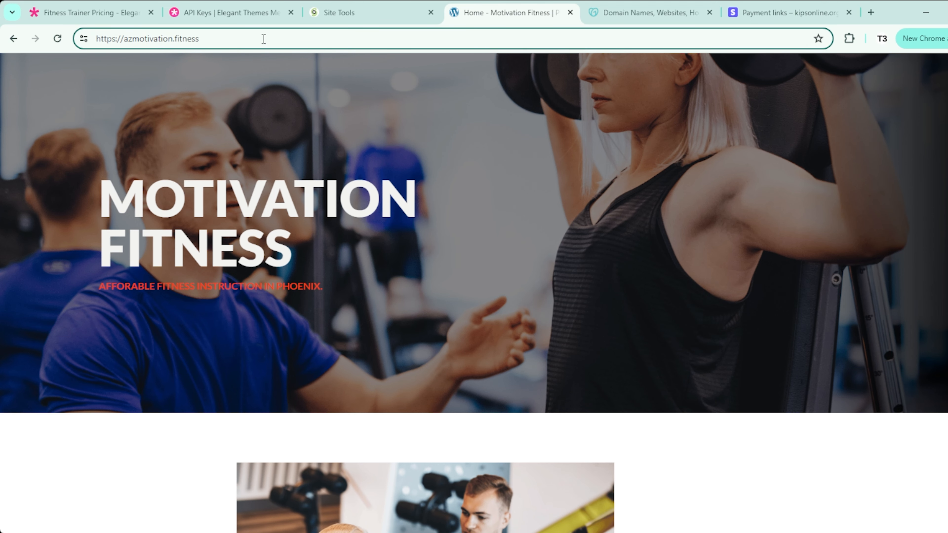
pyautogui.write('/wp-admin')
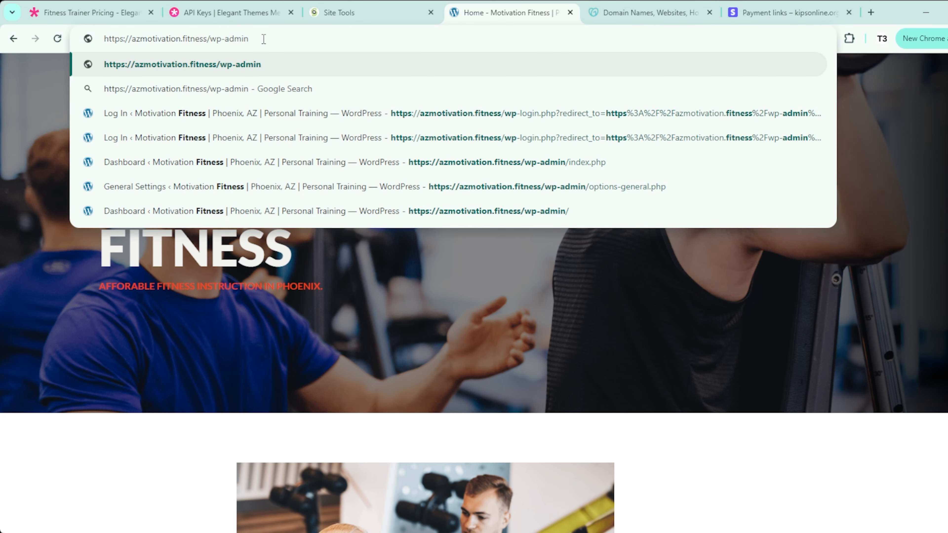
pyautogui.press('Return')
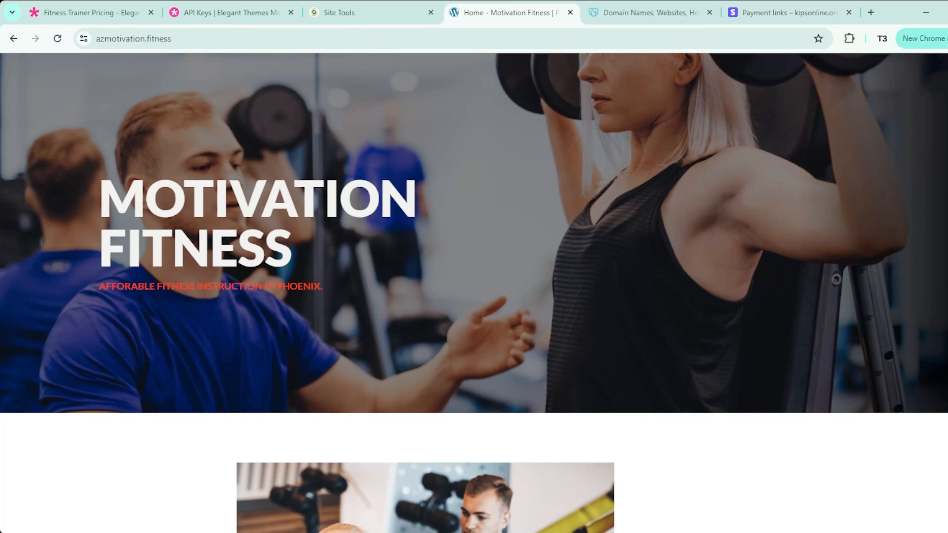
pyautogui.scroll(-3, 473, 293)
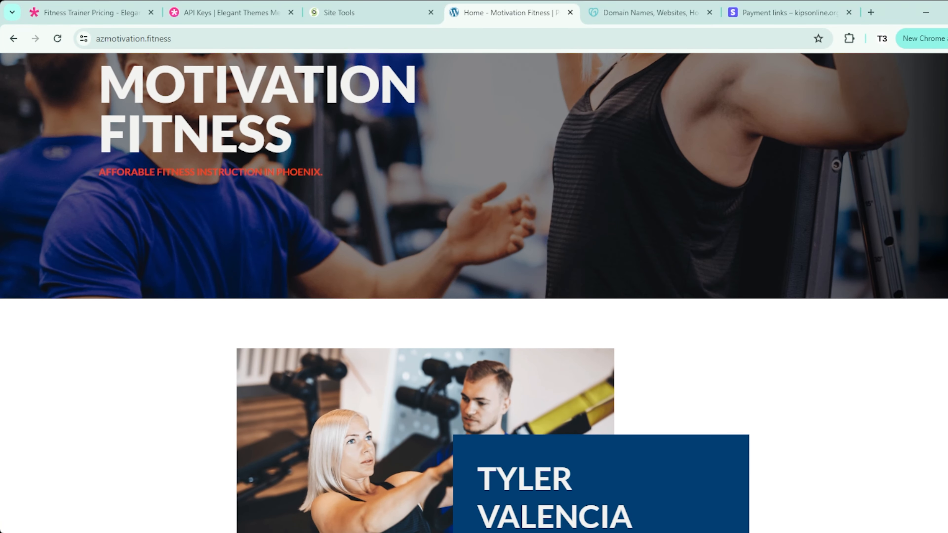
pyautogui.scroll(3, 474, 293)
pyautogui.scroll(-7, 456, 191)
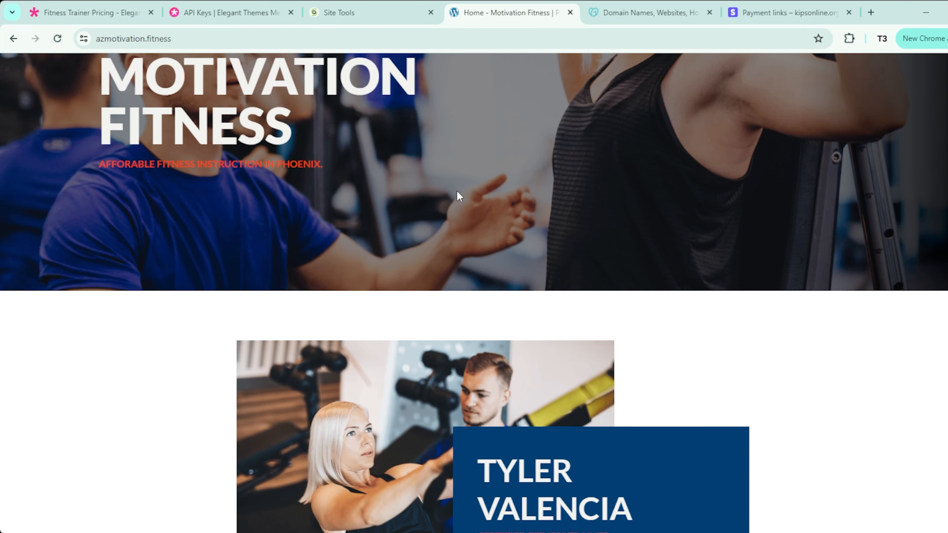
pyautogui.scroll(-10, 457, 191)
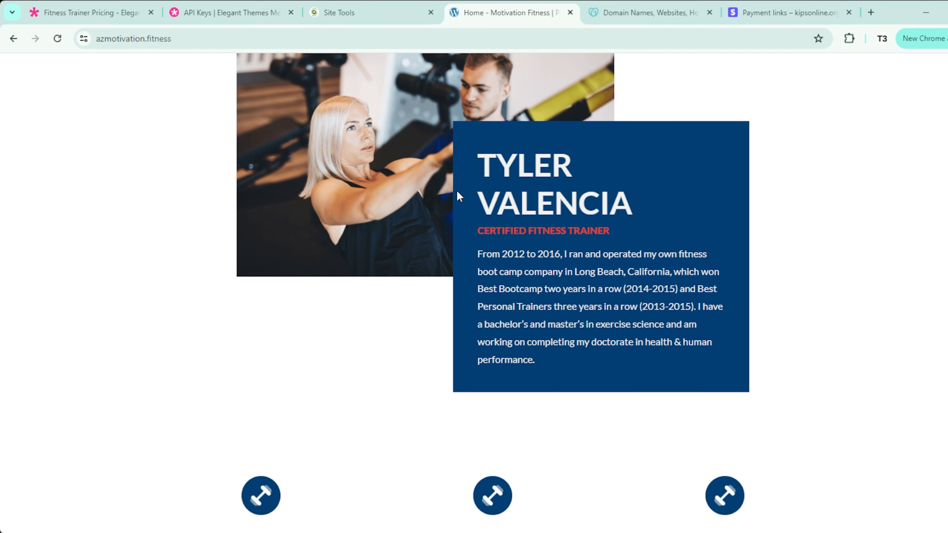
pyautogui.scroll(-7, 457, 191)
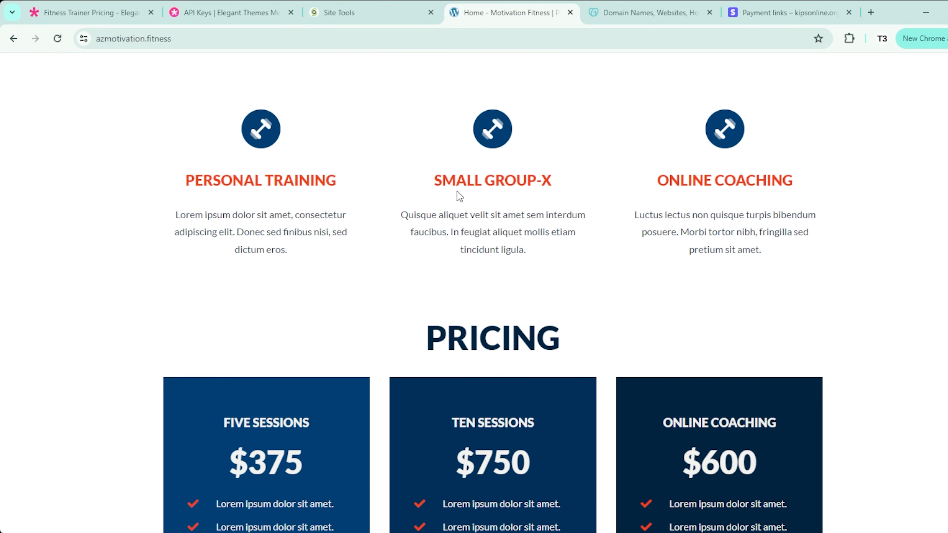
pyautogui.scroll(-6, 457, 191)
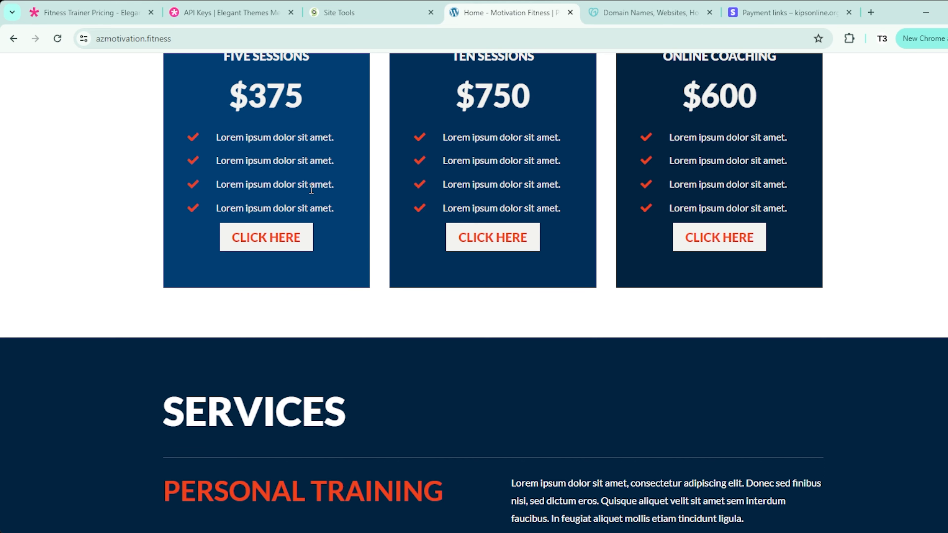
pyautogui.scroll(-7, 249, 232)
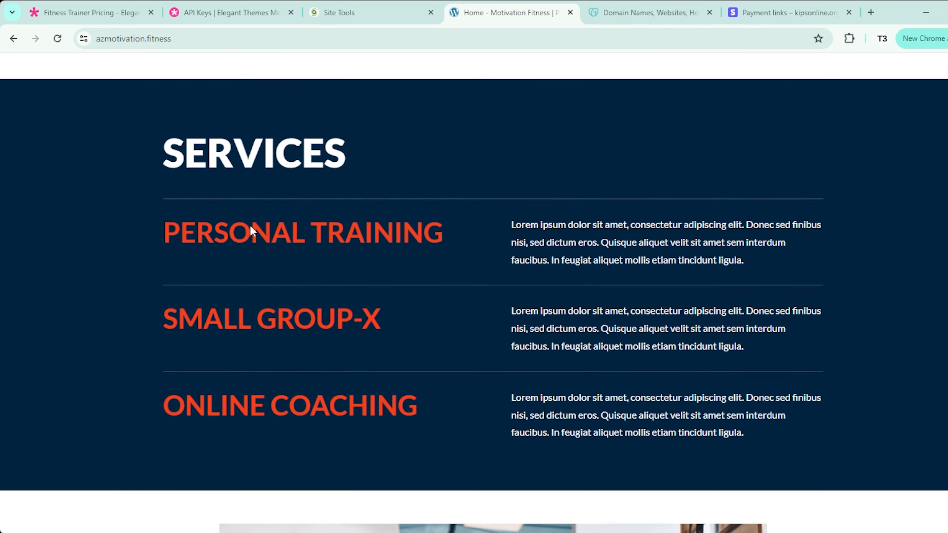
pyautogui.scroll(-6, 250, 228)
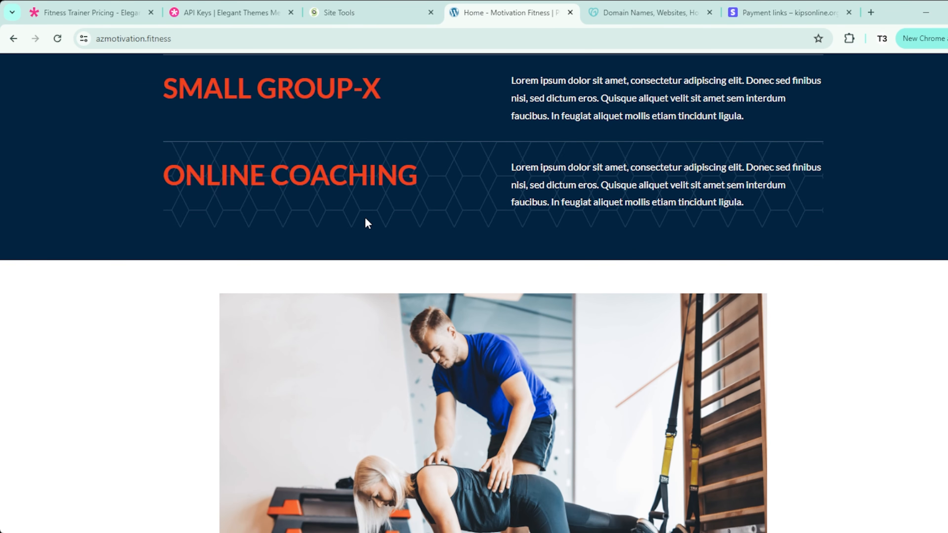
pyautogui.scroll(3, 350, 242)
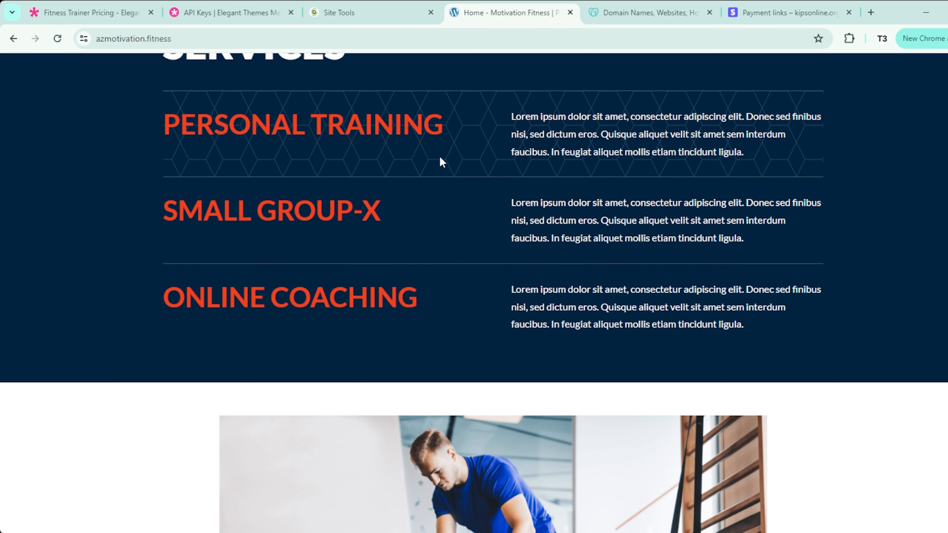
pyautogui.scroll(3, 441, 153)
pyautogui.scroll(-3, 449, 265)
pyautogui.scroll(-7, 187, 228)
pyautogui.scroll(-5, 187, 229)
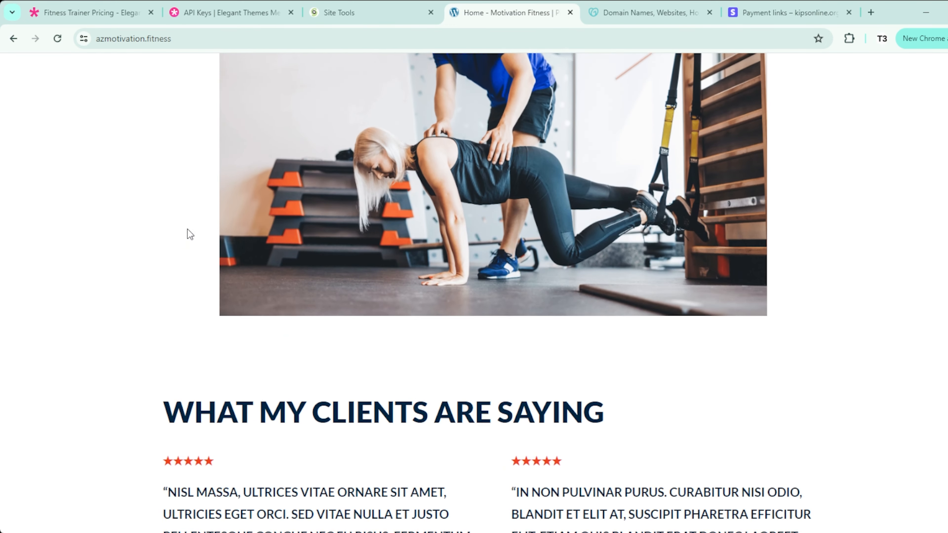
pyautogui.scroll(-6, 187, 228)
pyautogui.scroll(-5, 188, 233)
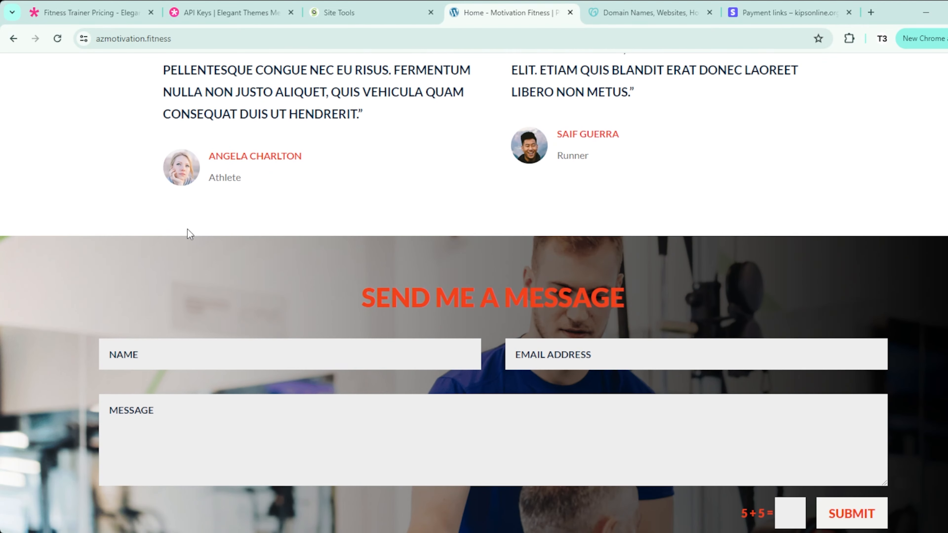